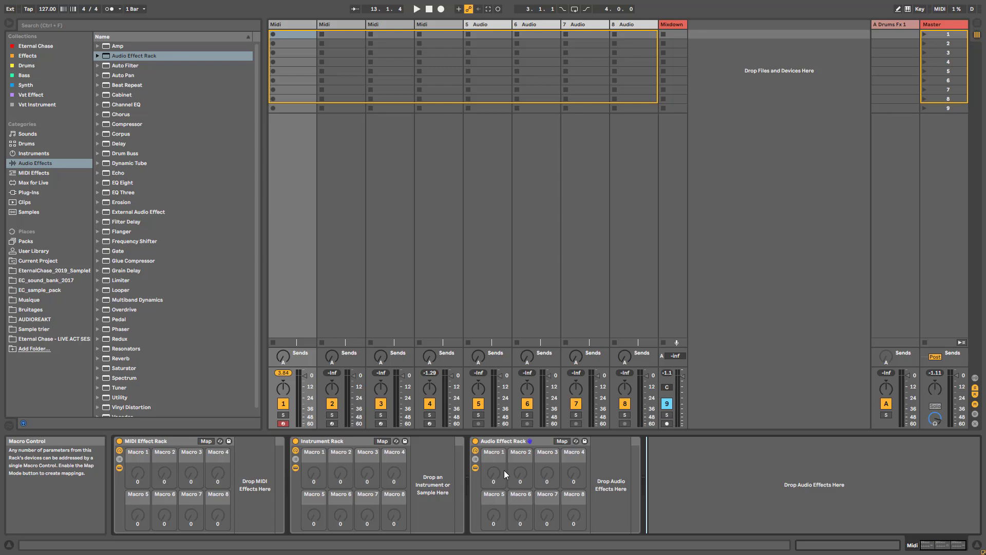
# Delete the MIDI Effect Rack and the Instrument Rack from the first MIDI track, leaving the empty Audio Effect Rack
pyautogui.click(156, 442)
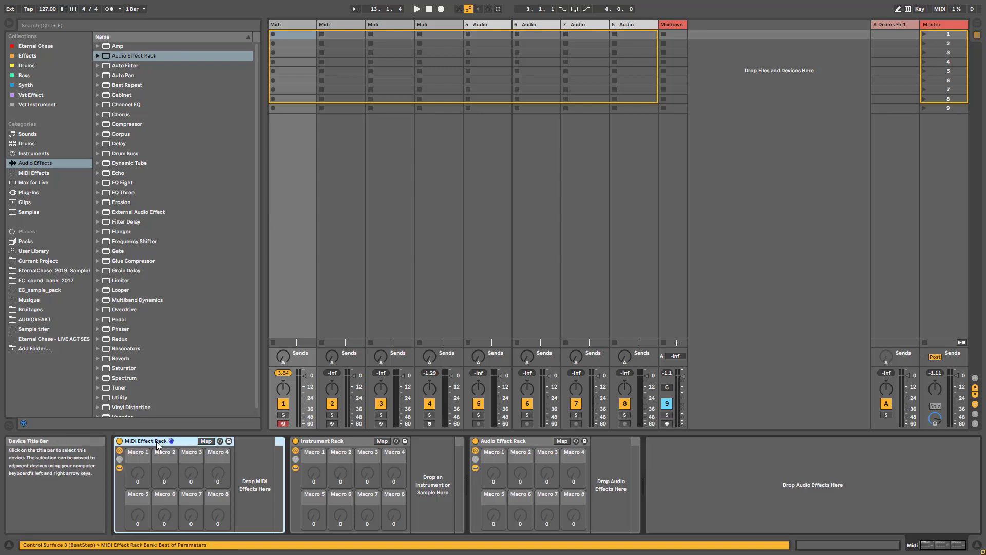
pyautogui.click(338, 442)
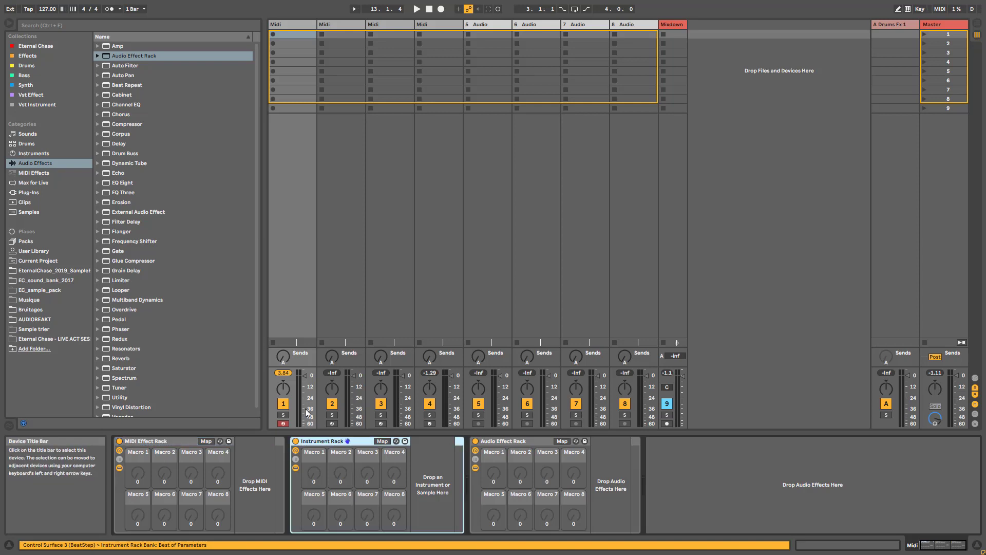
pyautogui.click(25, 143)
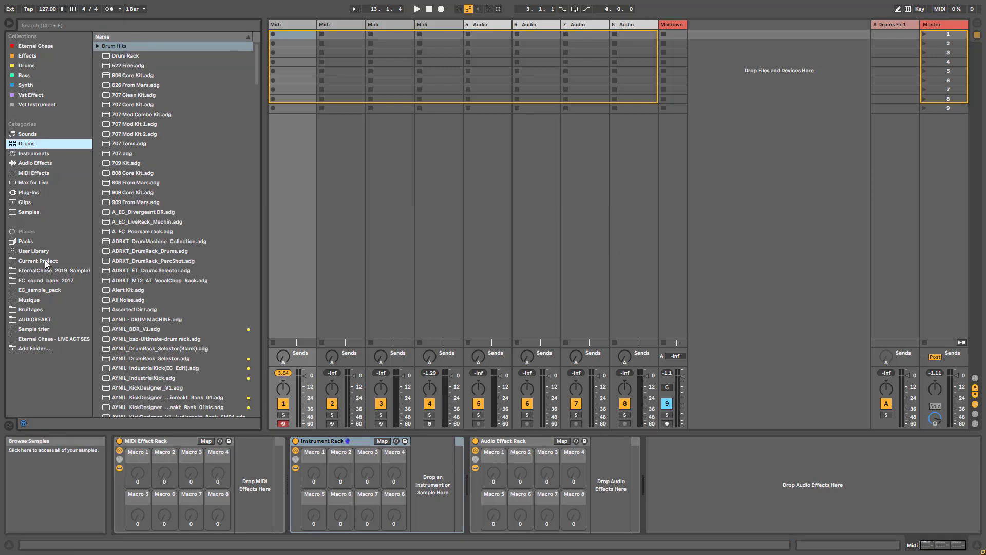
pyautogui.click(229, 442)
pyautogui.press('Delete')
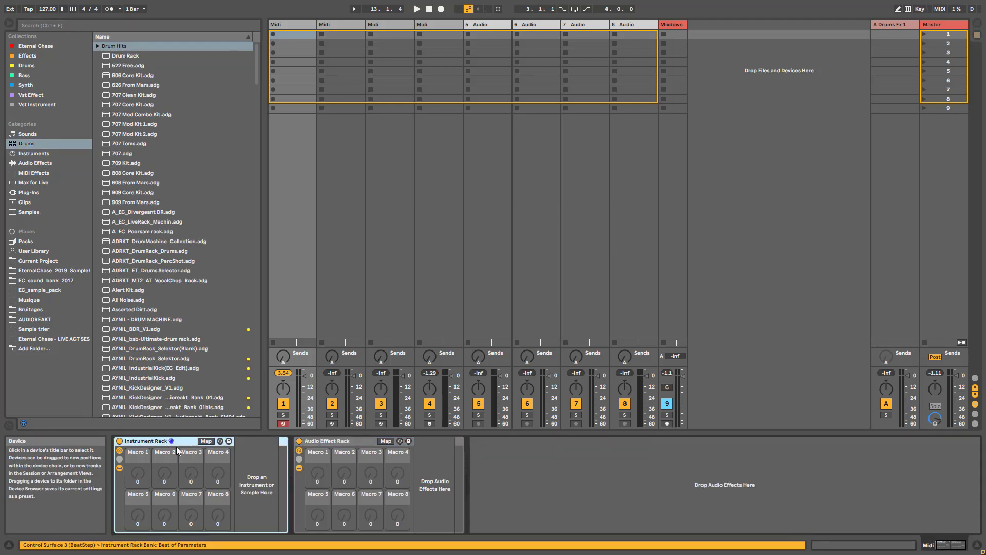
pyautogui.press('Delete')
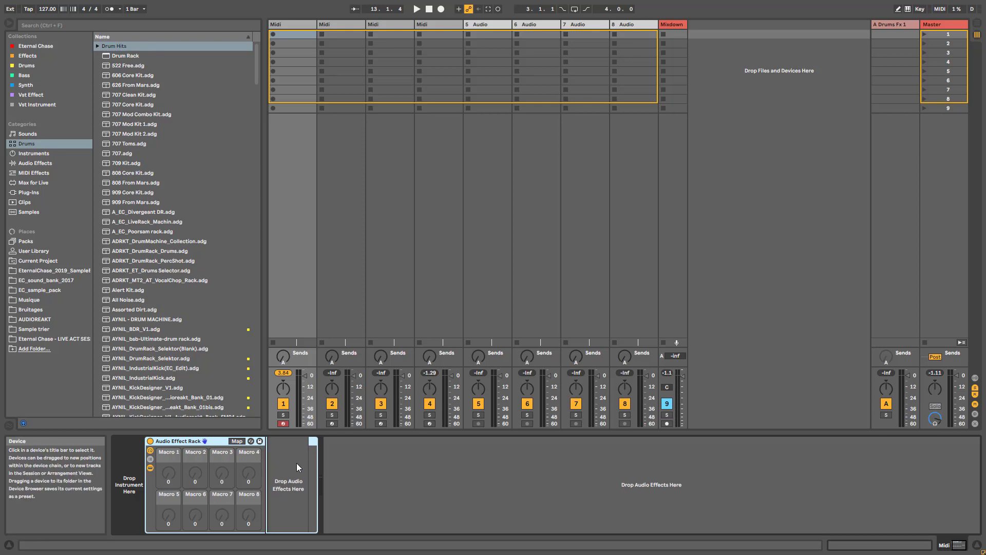
pyautogui.click(23, 165)
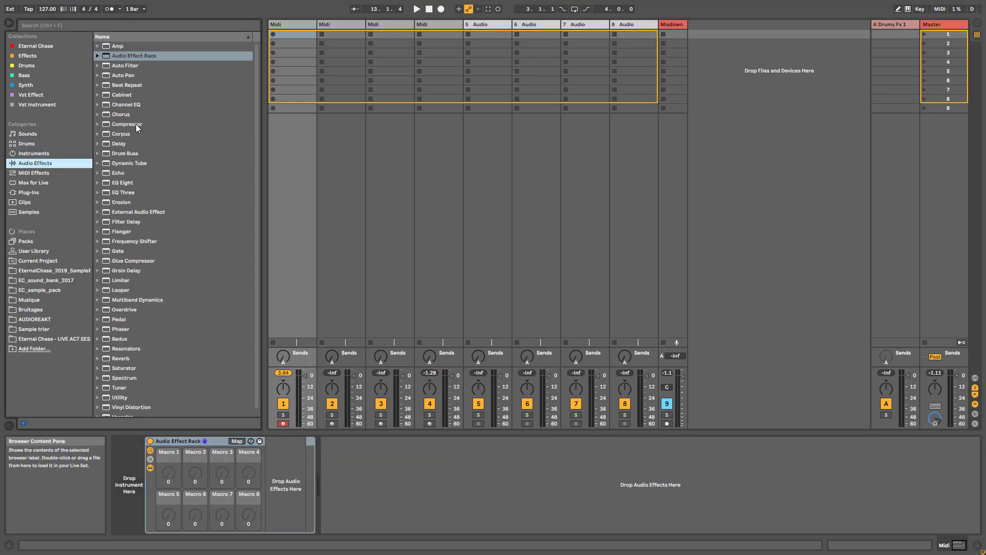
# Add Echo, then Saturator before it, and ADRKT_Default_Reverb after them in the Audio Effect Rack
pyautogui.moveTo(120, 172); pyautogui.dragTo(287, 485)
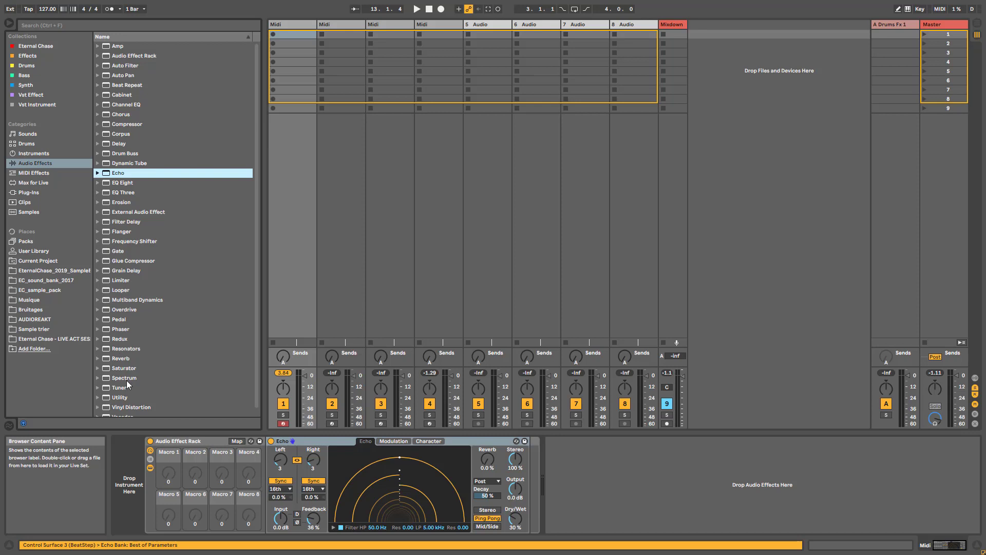
pyautogui.moveTo(130, 368); pyautogui.dragTo(290, 481)
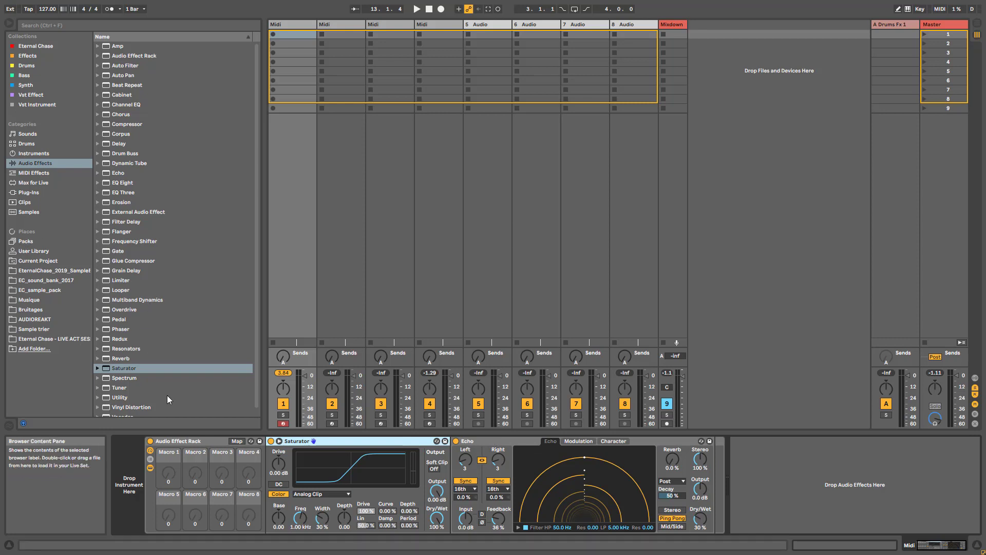
pyautogui.doubleClick(124, 360)
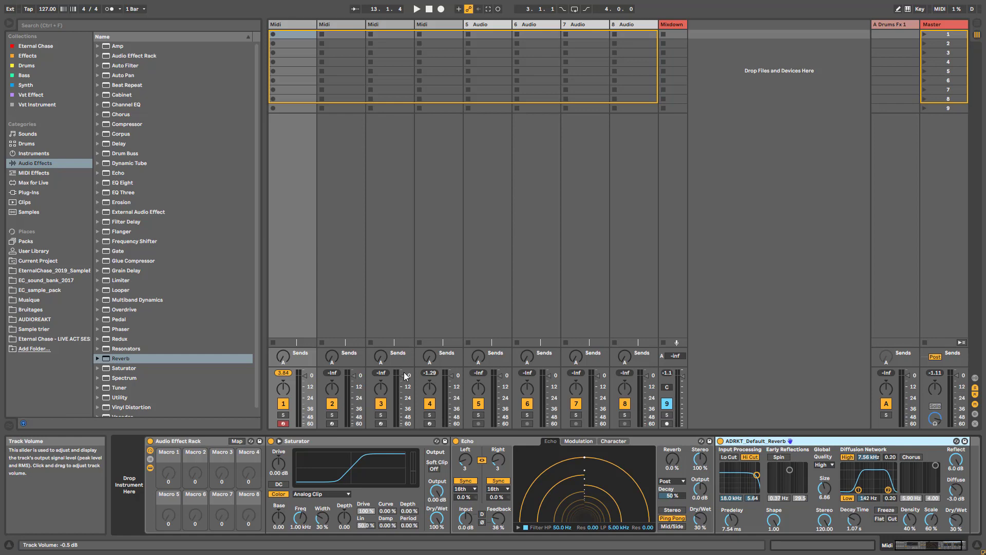
# Ungroup the empty Audio Effect Rack and group Saturator, Echo and the reverb into a new rack
pyautogui.click(217, 441)
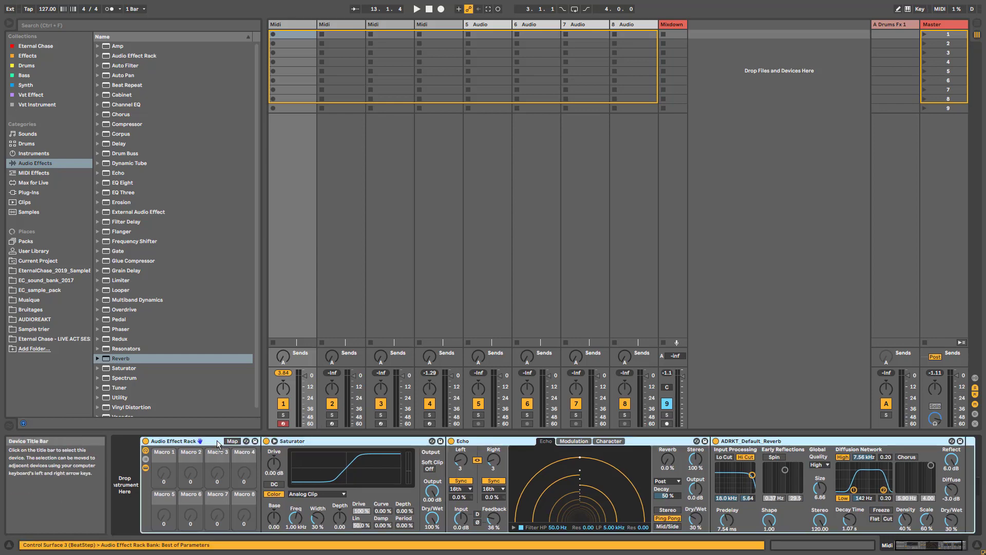
pyautogui.rightClick(217, 439)
pyautogui.click(270, 371)
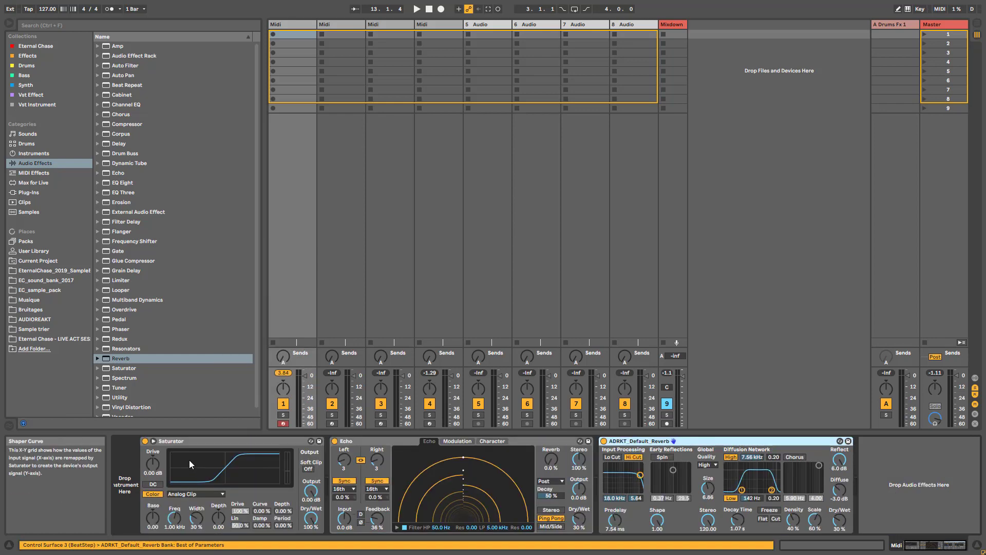
pyautogui.click(174, 441)
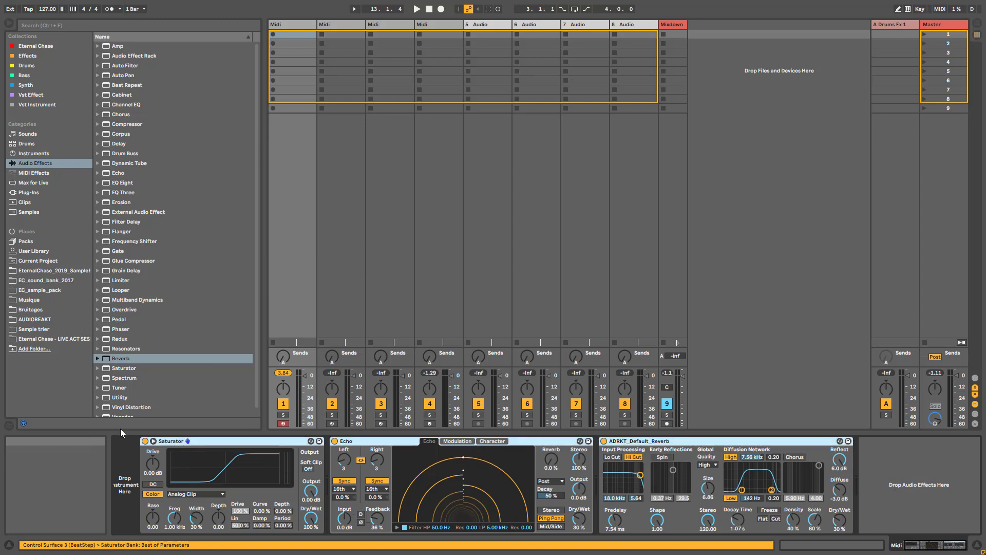
pyautogui.rightClick(196, 441)
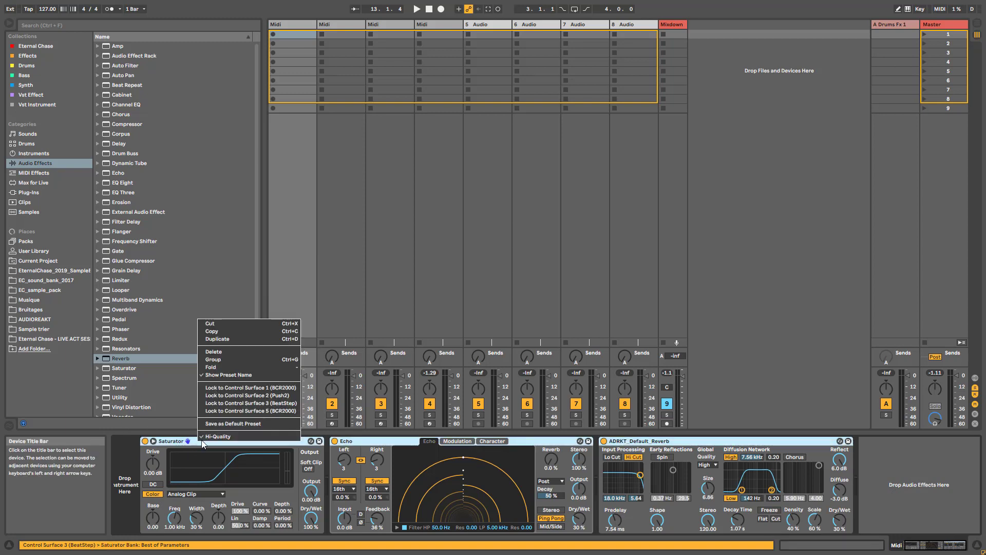
pyautogui.click(251, 360)
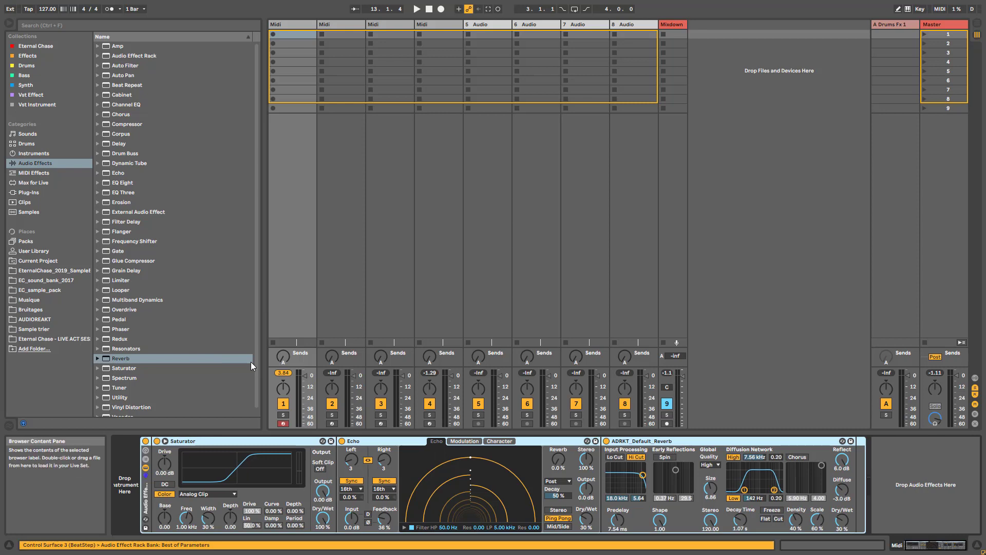
# Save the rack as a preset named AAAAAAAAAAAAAAAA
pyautogui.click(146, 528)
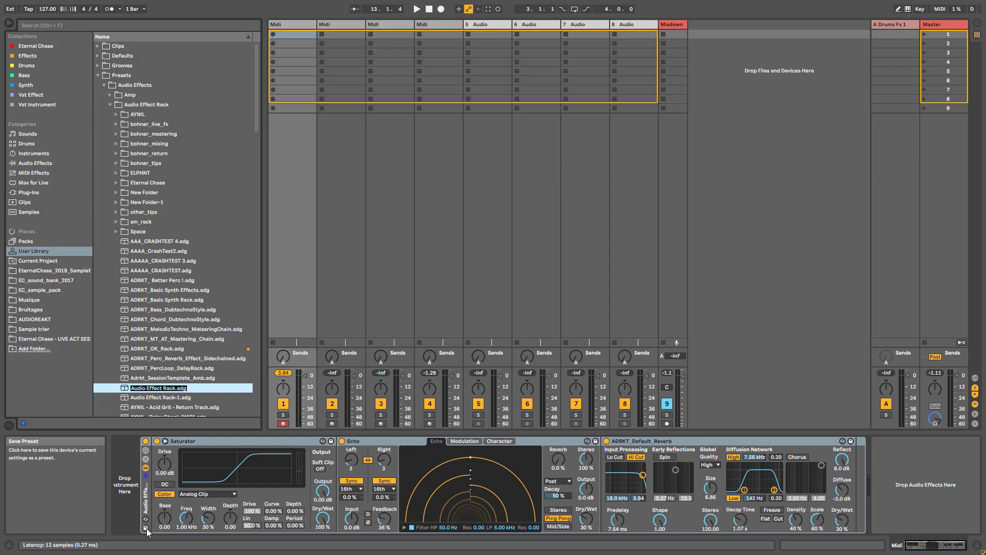
pyautogui.write('AAAAAAAAAAAAAAAA')
pyautogui.press('Return')
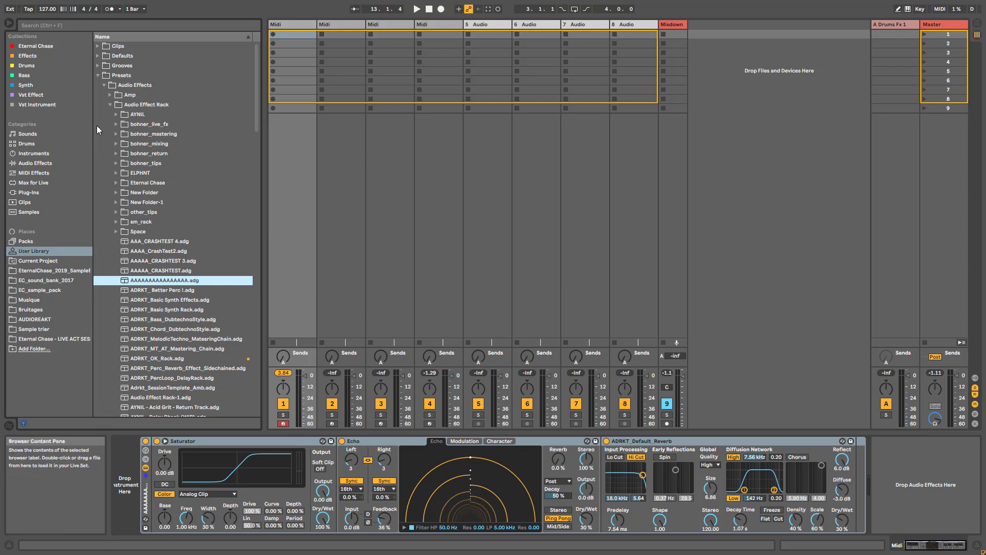
# Locate AAAAAAAAAAAAAAAA.adg under User Library Presets > Audio Effects > Audio Effect Rack
pyautogui.click(107, 78)
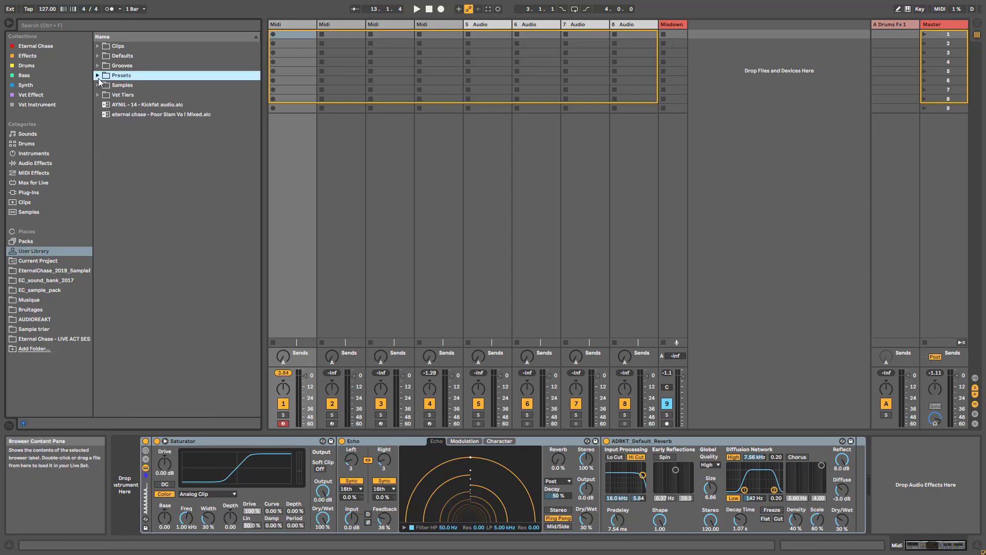
pyautogui.rightClick(107, 79)
pyautogui.click(101, 80)
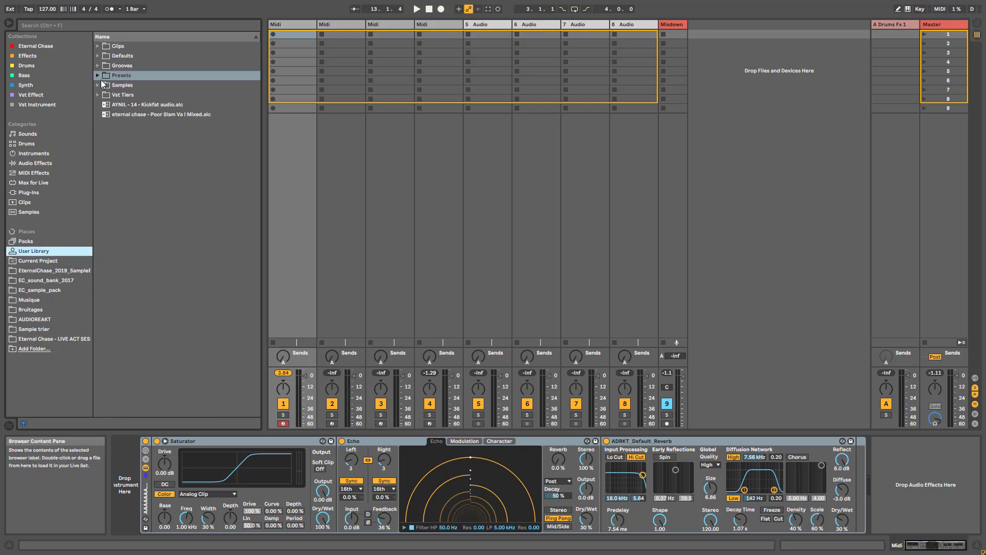
pyautogui.click(98, 77)
pyautogui.click(111, 105)
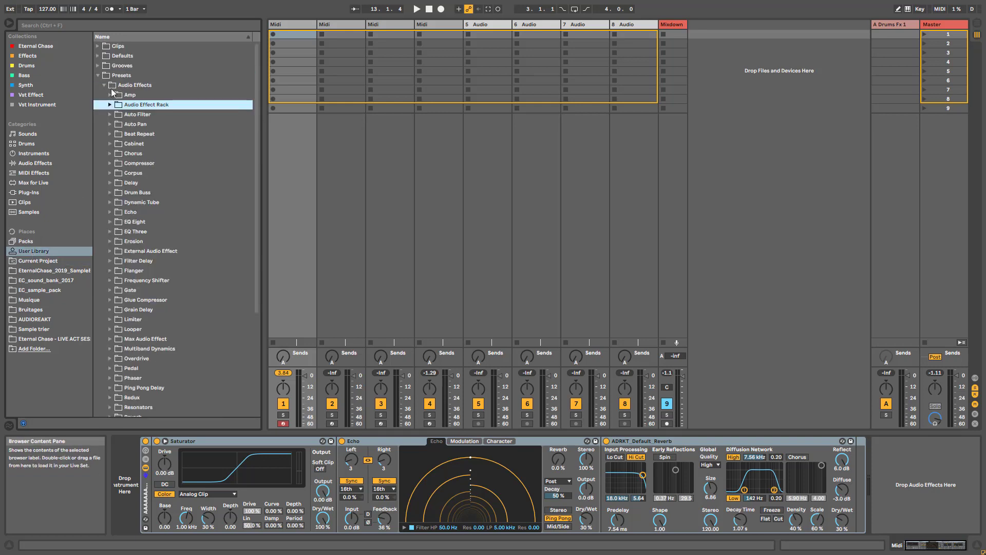
pyautogui.click(105, 86)
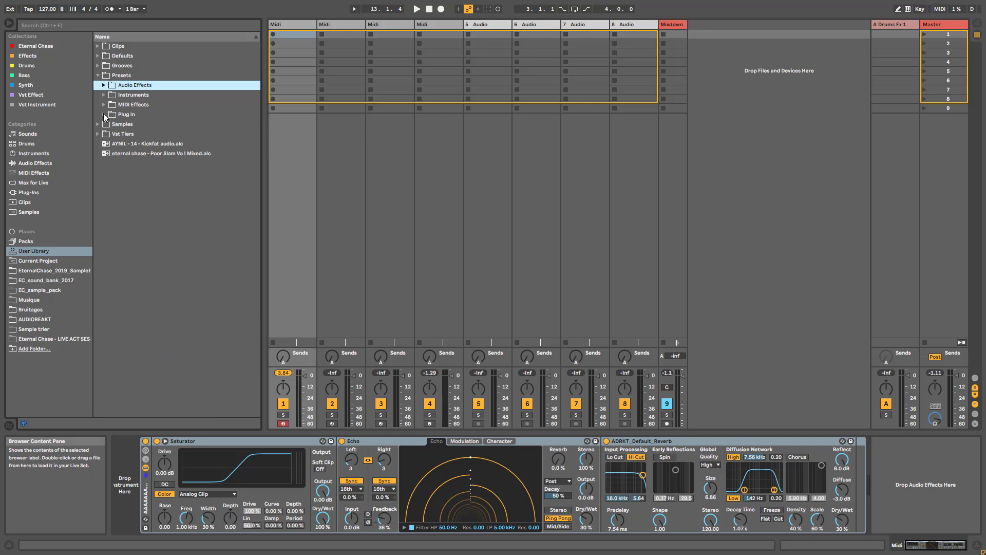
pyautogui.click(104, 86)
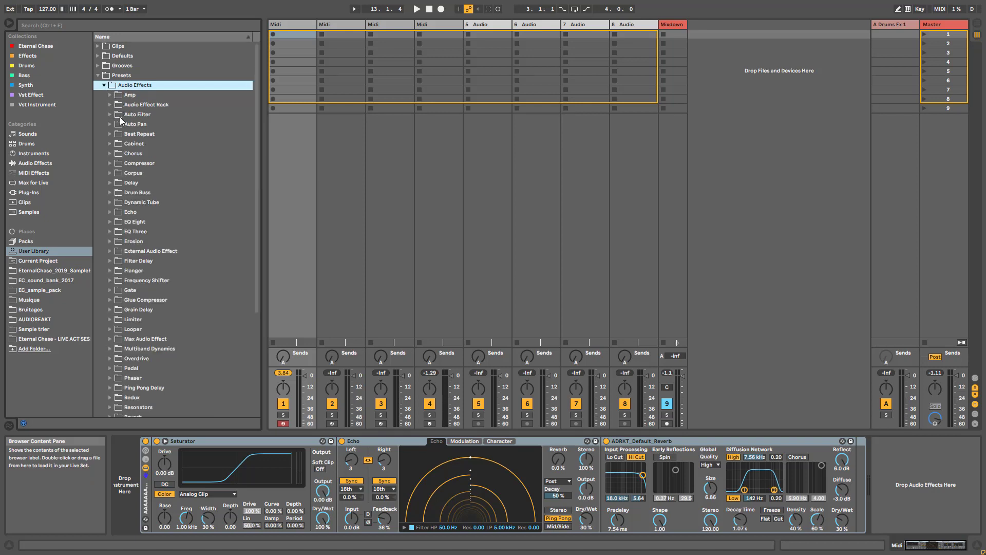
pyautogui.click(118, 106)
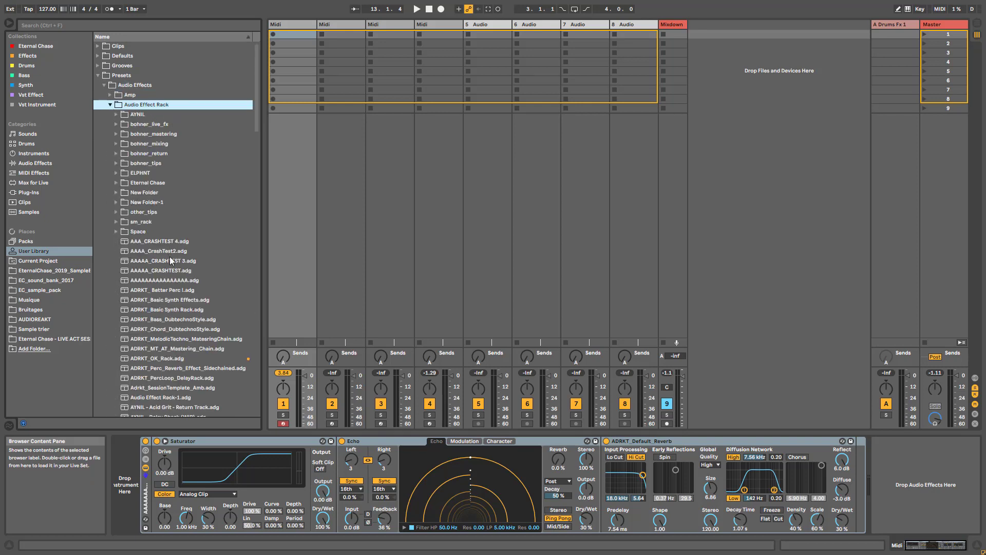
pyautogui.click(175, 283)
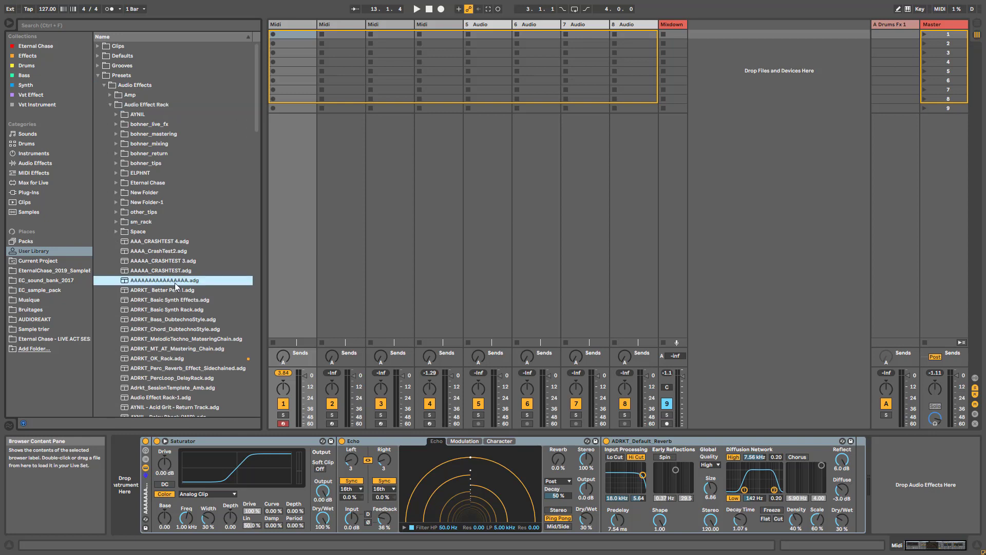
# Browse the Instruments > Instrument Rack presets folder, then collapse the Presets folders
pyautogui.click(106, 85)
pyautogui.click(104, 85)
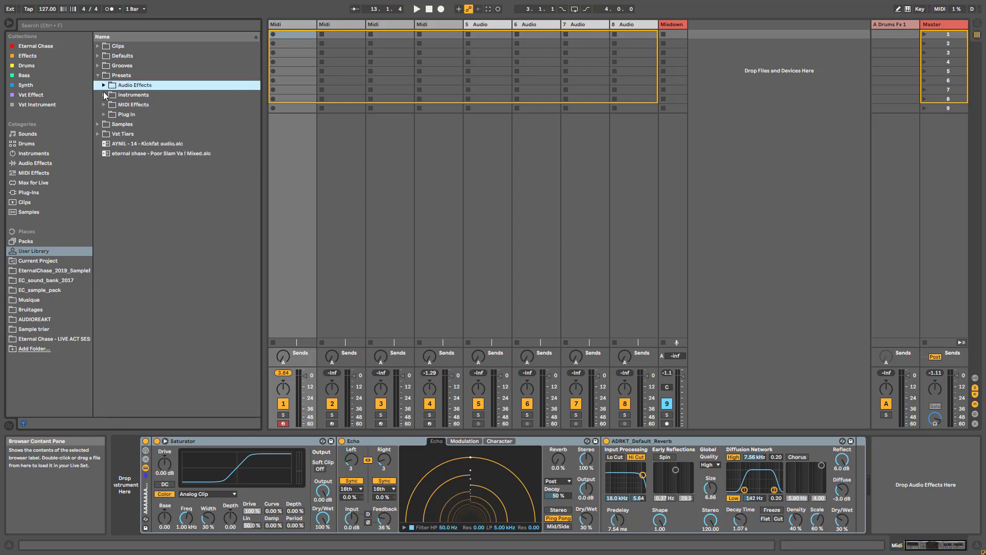
pyautogui.click(105, 96)
pyautogui.click(112, 173)
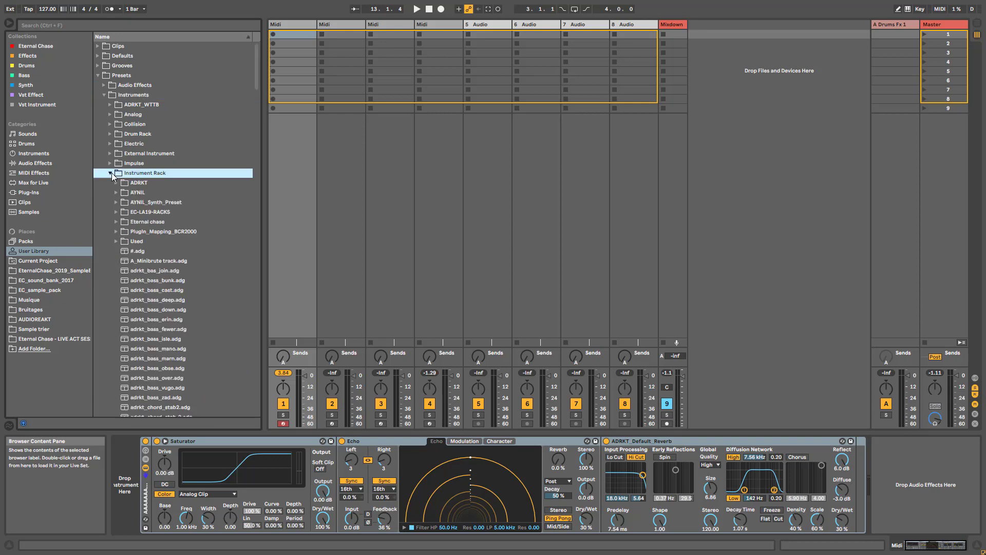
pyautogui.scroll(-5, 175, 278)
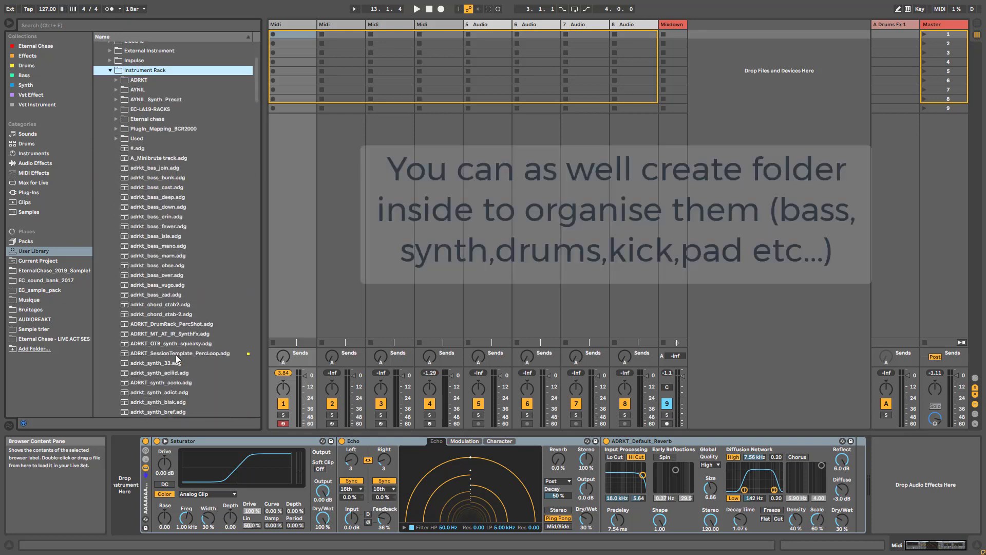
pyautogui.scroll(5, 163, 335)
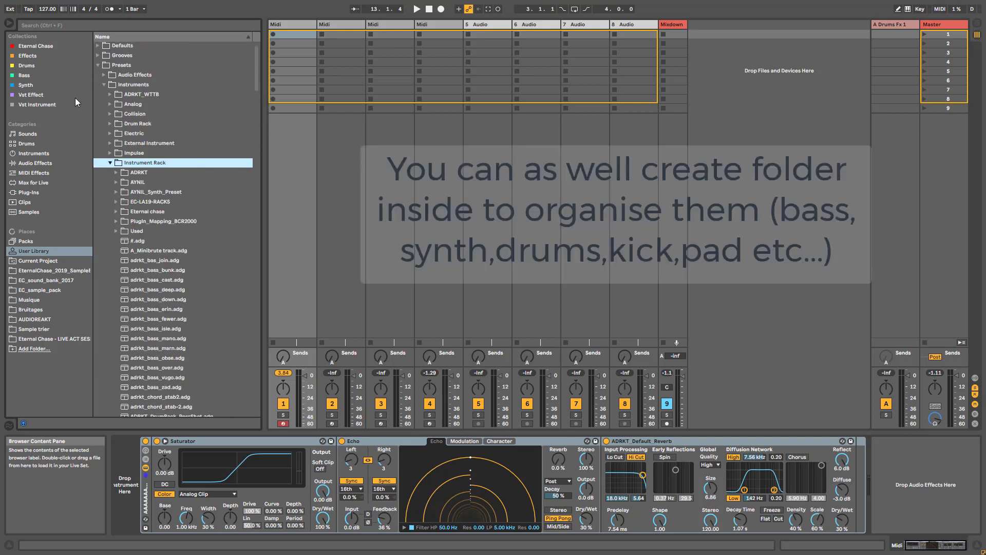
pyautogui.click(105, 94)
pyautogui.click(103, 76)
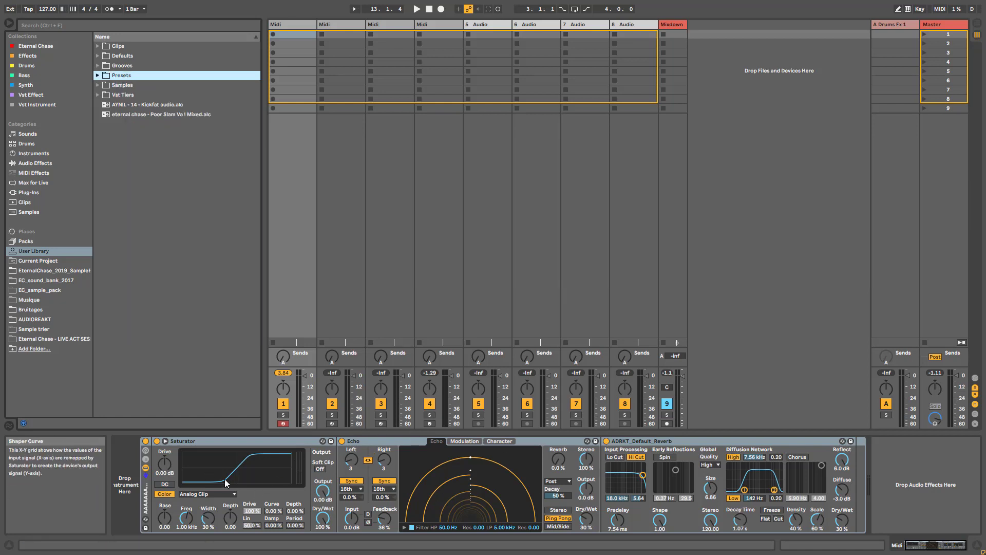
# Set Saturator Drive to -10.9 dB, reverb Decay 2.90 s, Echo Dry/Wet 47% and Feedback 63%
pyautogui.click(145, 451)
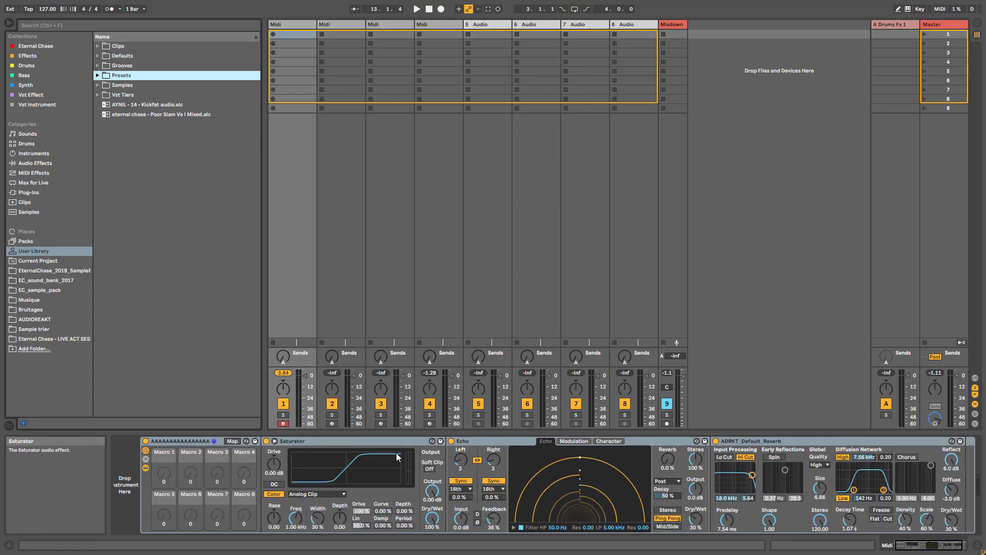
pyautogui.click(375, 441)
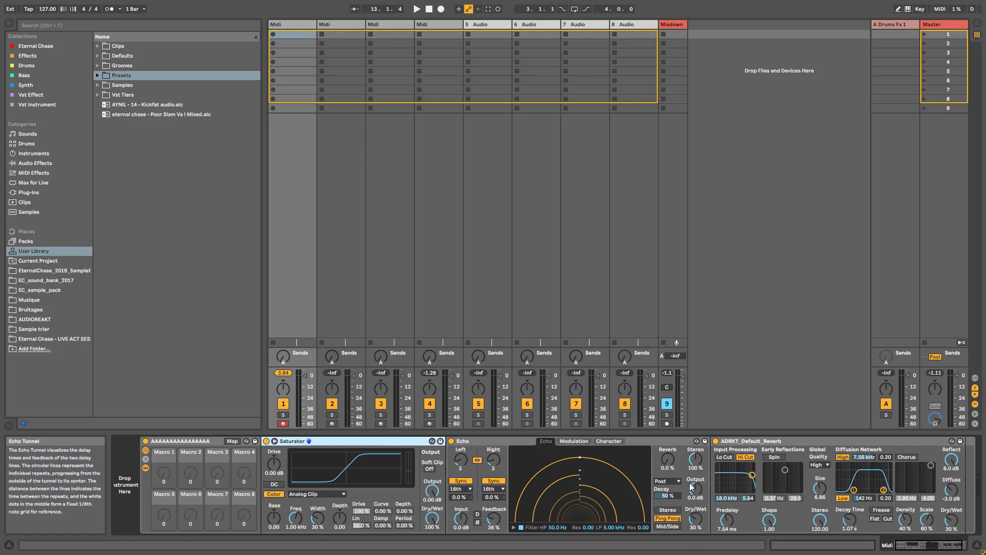
pyautogui.moveTo(273, 462); pyautogui.dragTo(274, 483)
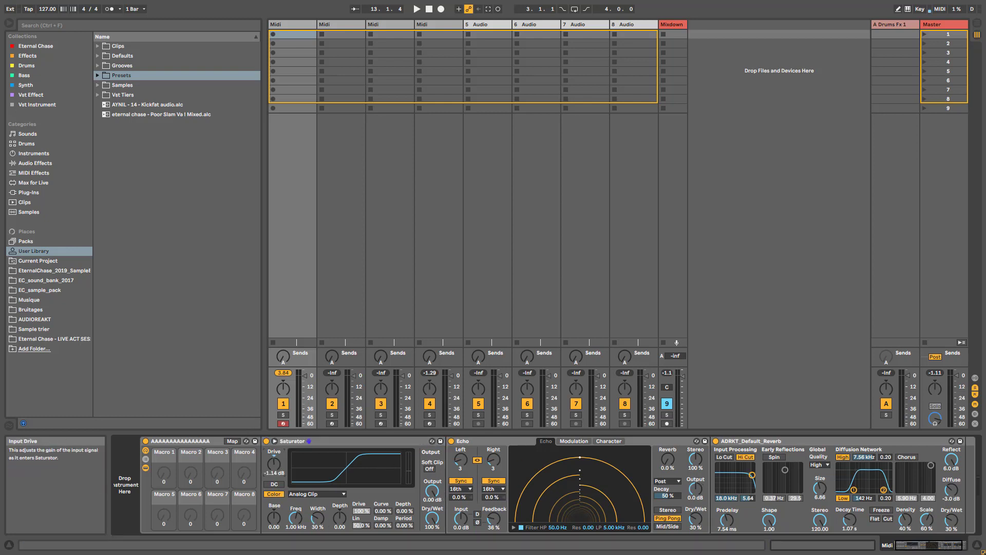
pyautogui.moveTo(849, 520); pyautogui.dragTo(849, 498)
pyautogui.moveTo(696, 519); pyautogui.dragTo(695, 510)
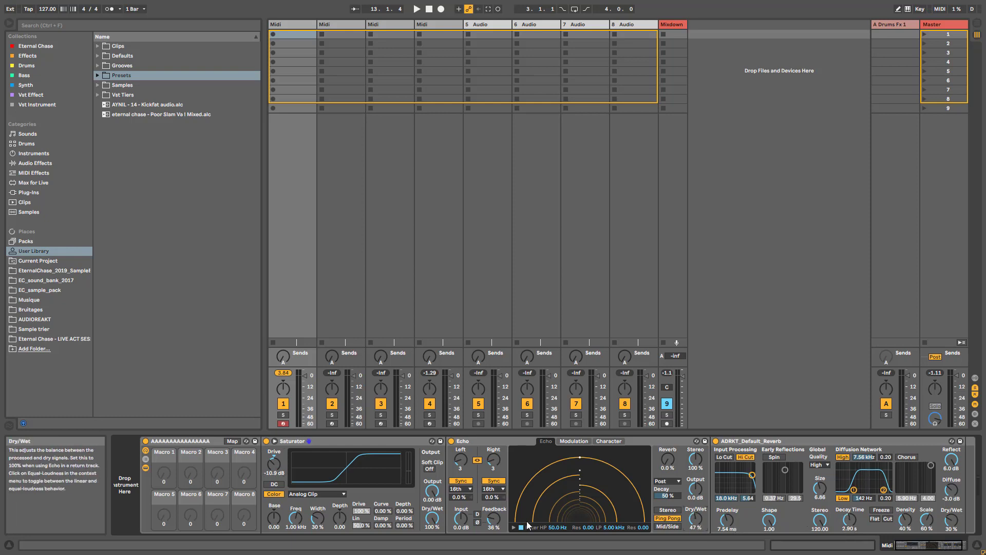
pyautogui.moveTo(494, 519); pyautogui.dragTo(493, 505)
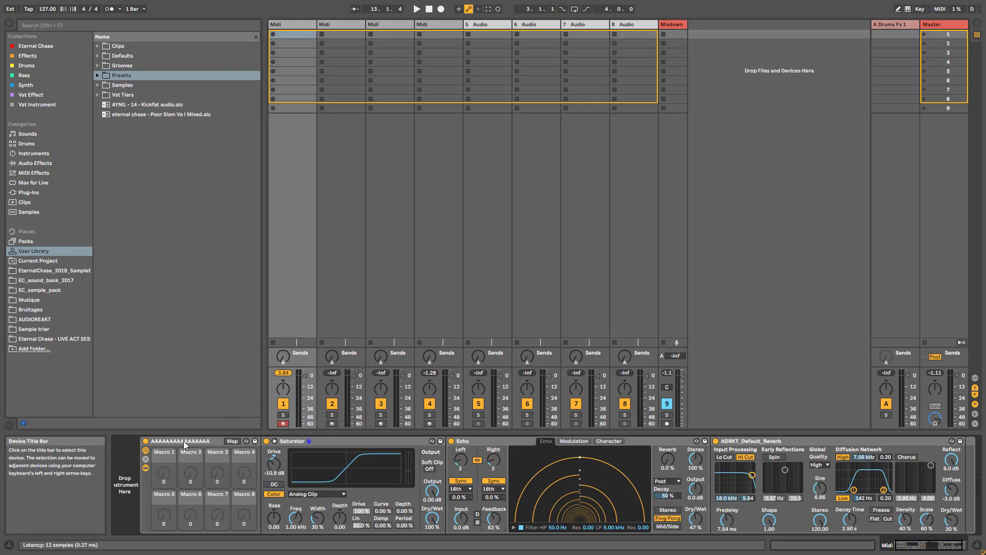
# Map the Saturator, Echo and reverb Dry/Wet knobs to Macros 1, 2 and 3, then set Macro 1 to 0 %
pyautogui.rightClick(430, 521)
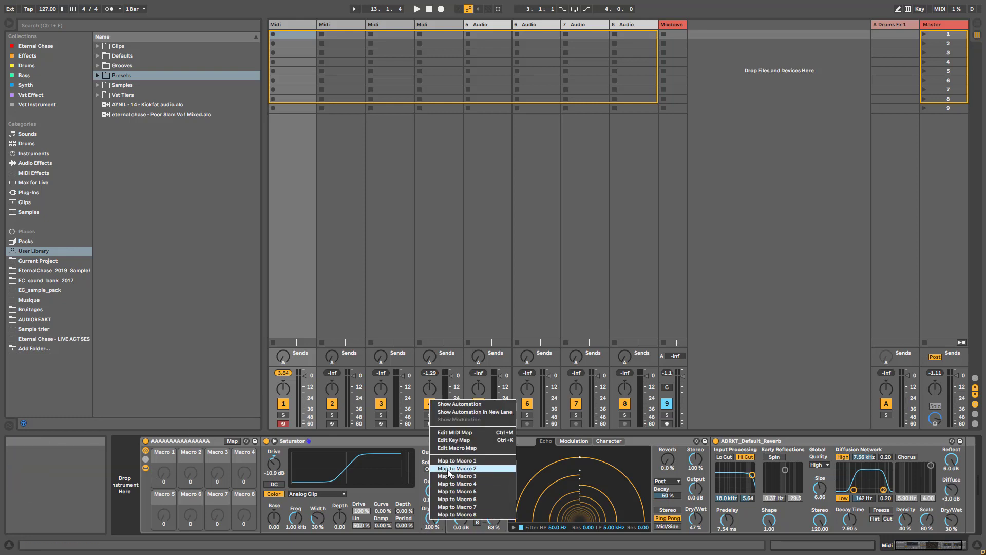
pyautogui.click(429, 527)
pyautogui.rightClick(429, 526)
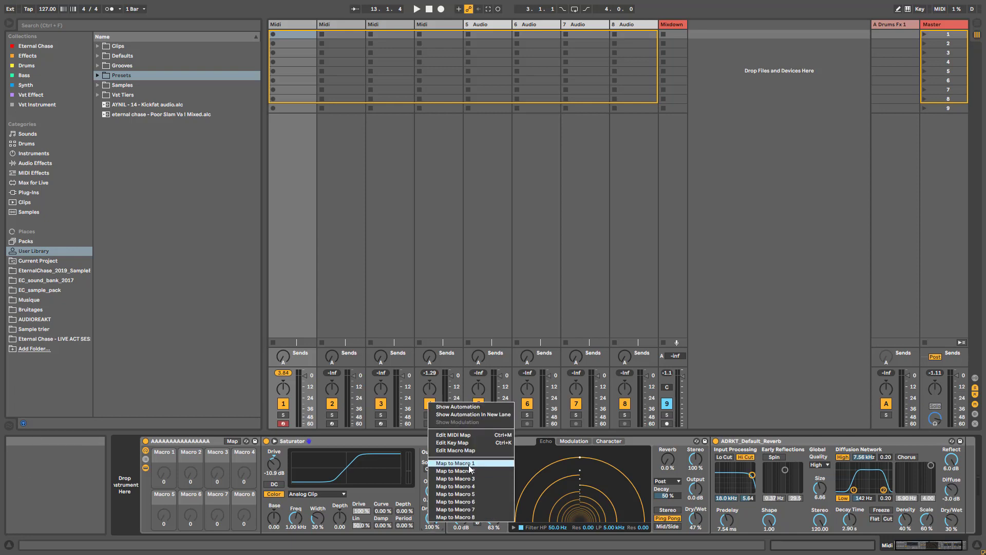
pyautogui.click(452, 468)
pyautogui.rightClick(692, 524)
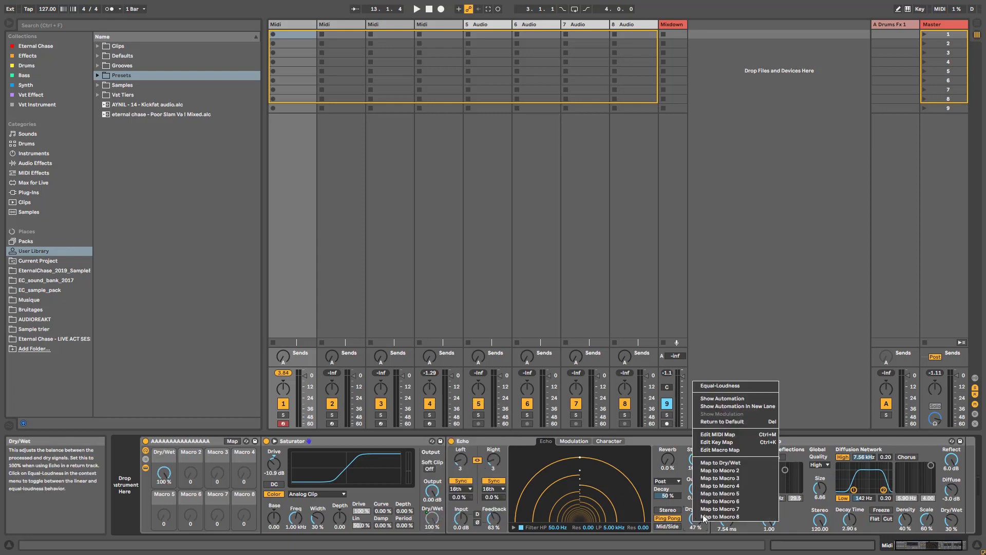
pyautogui.click(725, 477)
pyautogui.rightClick(957, 529)
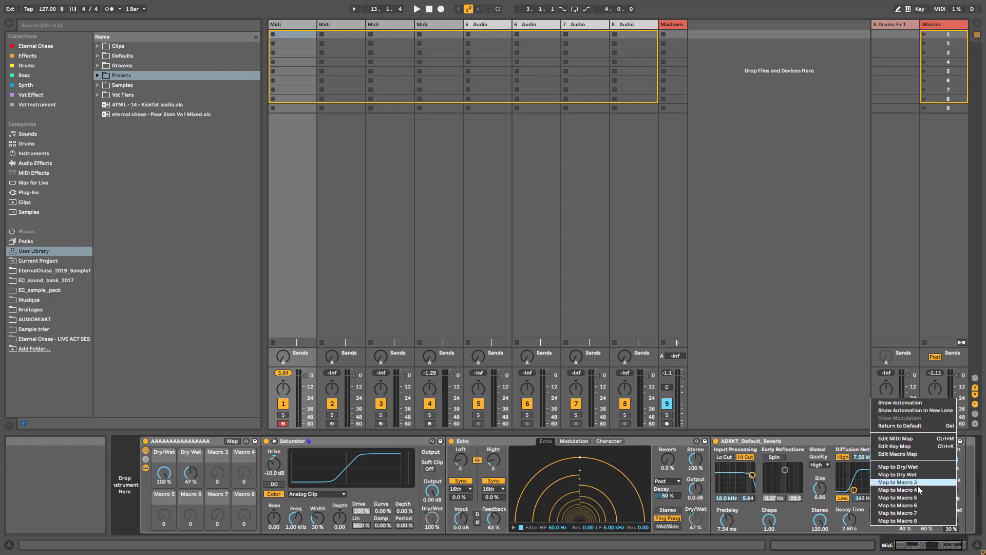
pyautogui.click(917, 485)
pyautogui.moveTo(176, 473); pyautogui.dragTo(218, 493)
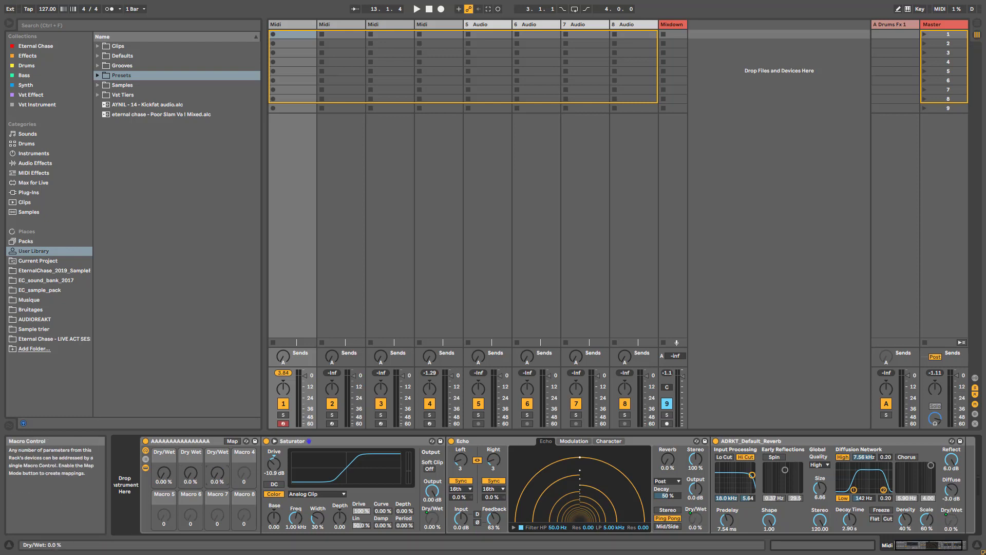
# Label Macro 1 SATURATION, Macro 2 DELAY and Macro 3 REVERB
pyautogui.click(170, 453)
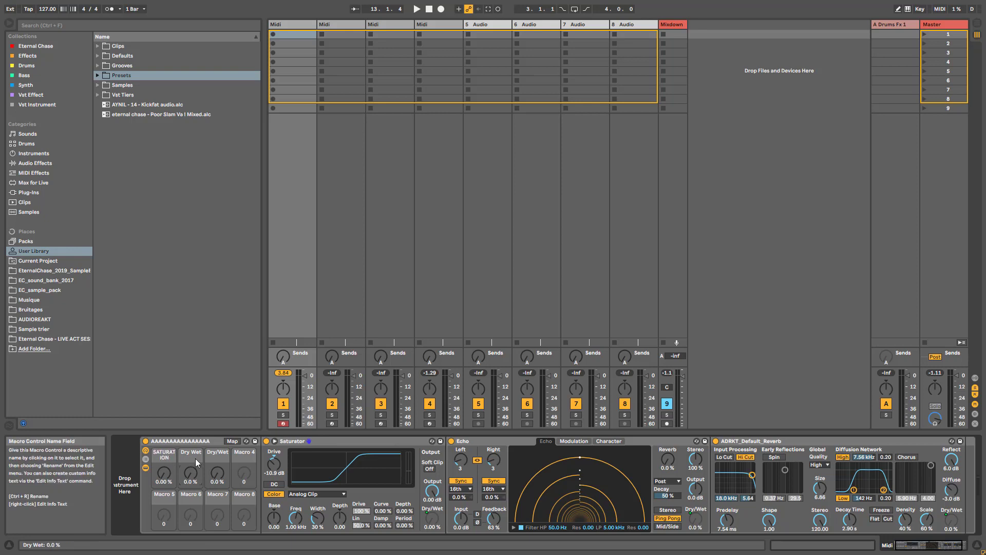
pyautogui.hotkey('ctrl', 'r')
pyautogui.write('DE')
pyautogui.press('Return')
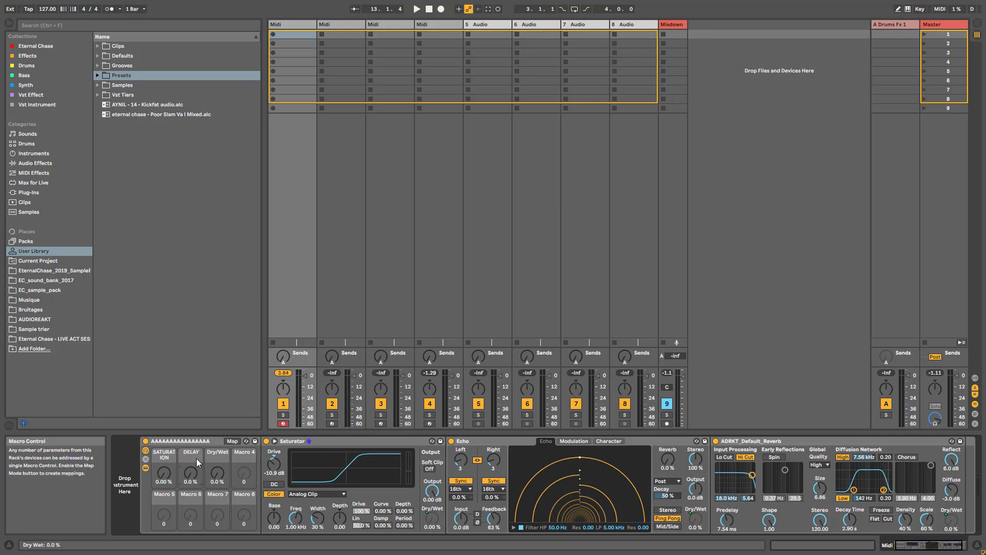
pyautogui.click(214, 462)
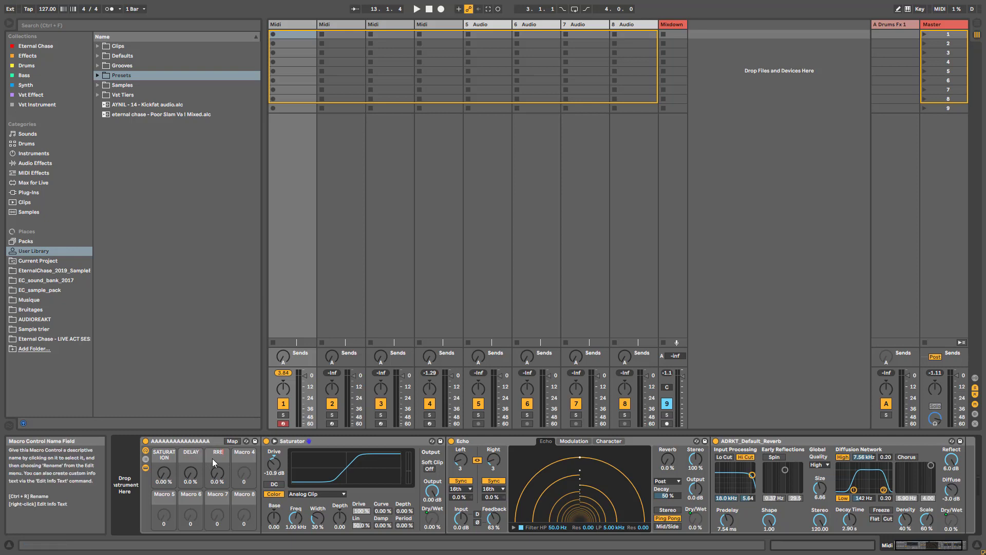
pyautogui.write('REVERB')
pyautogui.press('Return')
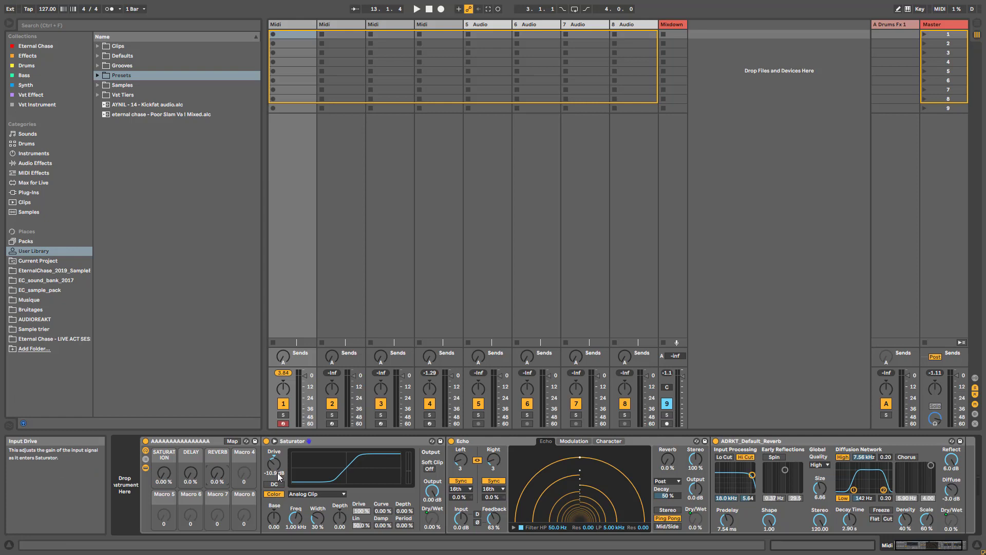
# Map the Saturator Curve Type to Macro 5 and name it SATURATION
pyautogui.rightClick(302, 493)
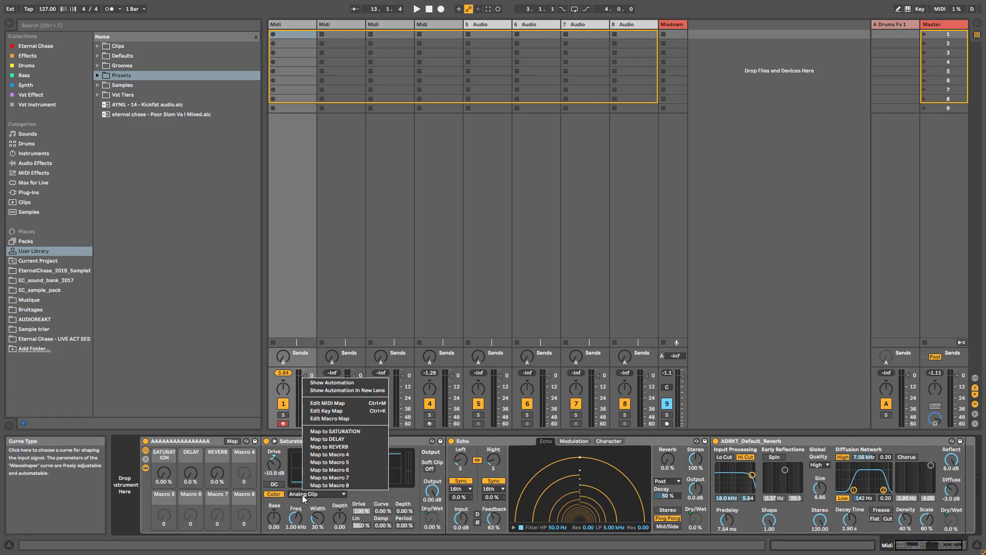
pyautogui.click(325, 454)
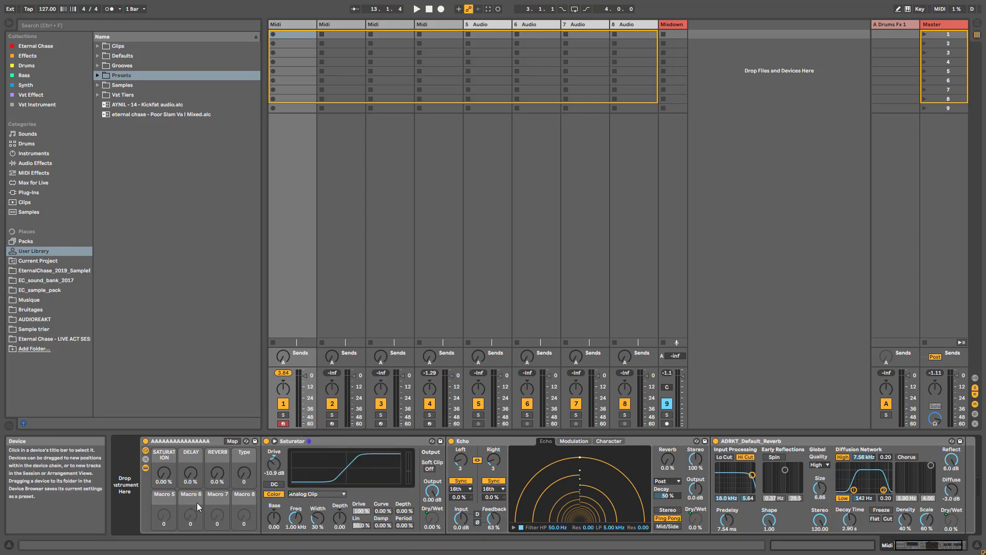
pyautogui.rightClick(306, 494)
pyautogui.click(331, 463)
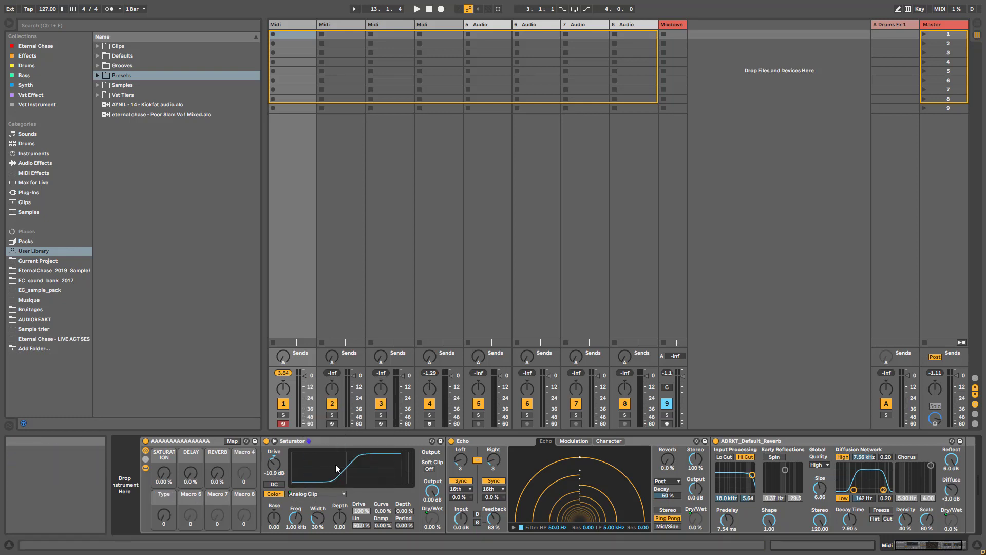
pyautogui.click(168, 498)
pyautogui.hotkey('ctrl', 'r')
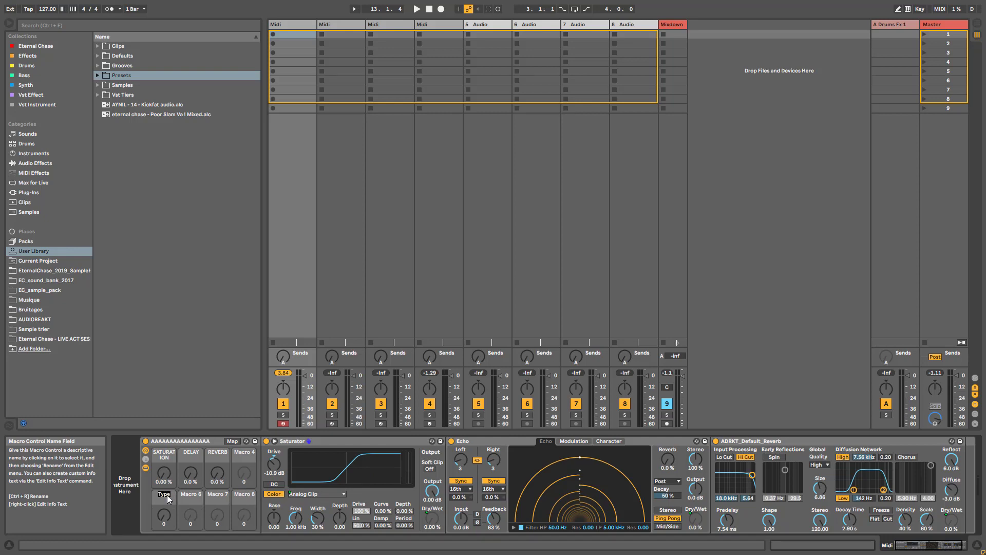
pyautogui.write('SATURATION')
pyautogui.press('Return')
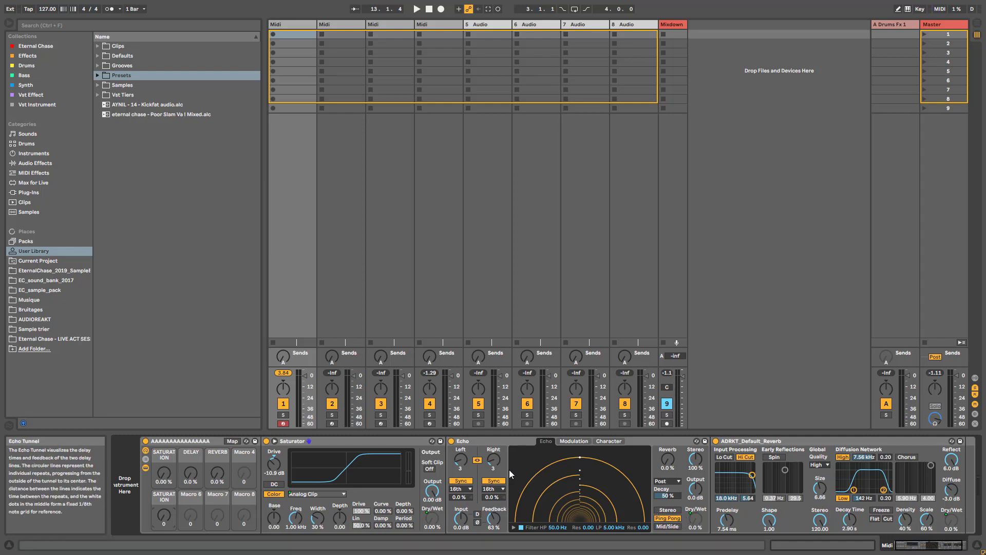
# Map the Echo delay time to Macro 6 and name it DELAY TIME
pyautogui.rightClick(493, 464)
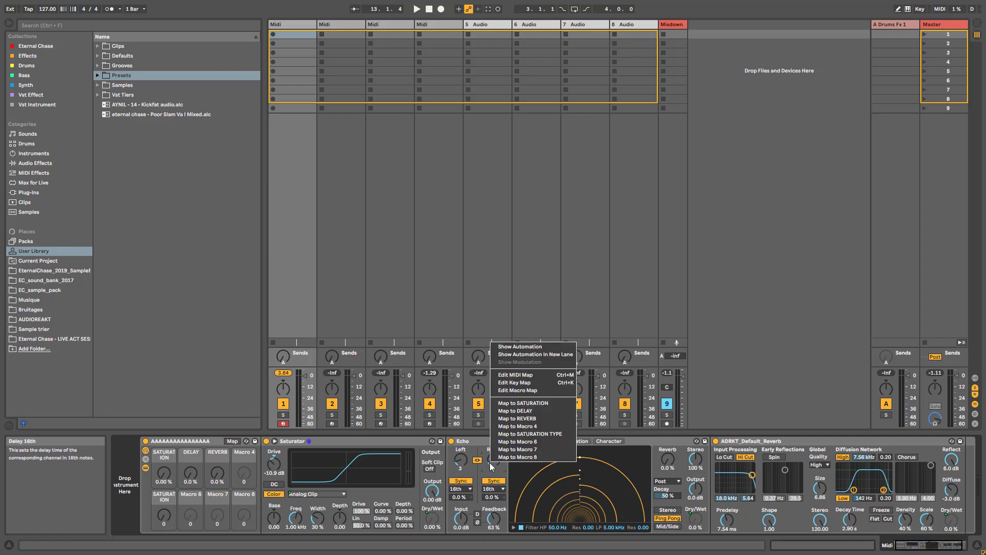
pyautogui.click(526, 442)
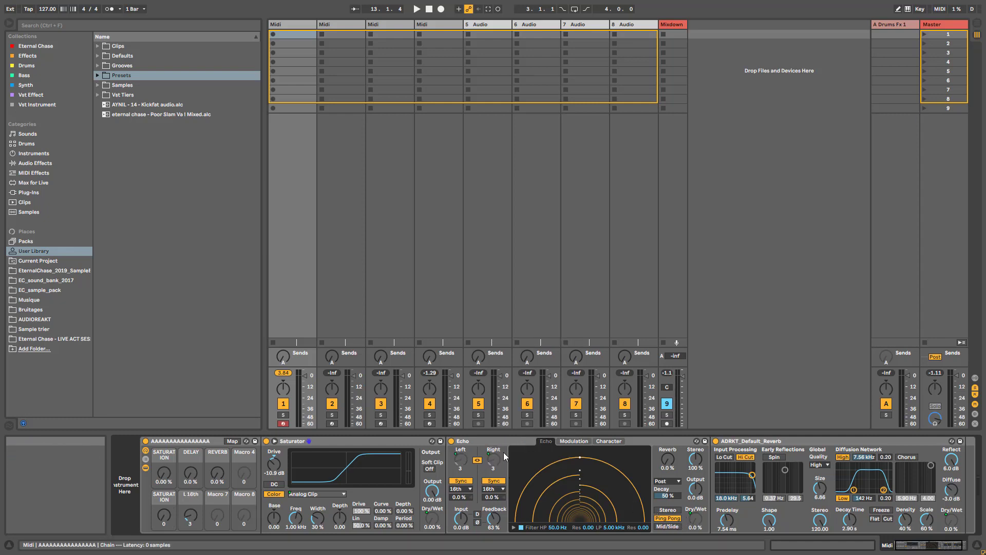
pyautogui.click(189, 495)
pyautogui.hotkey('ctrl', 'r')
pyautogui.write('D')
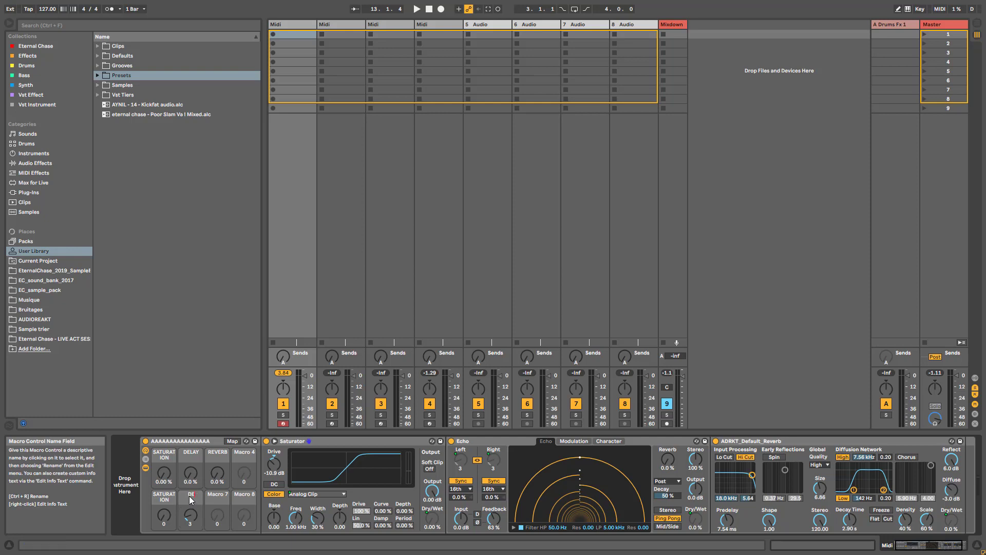
pyautogui.write('ELAY TIME')
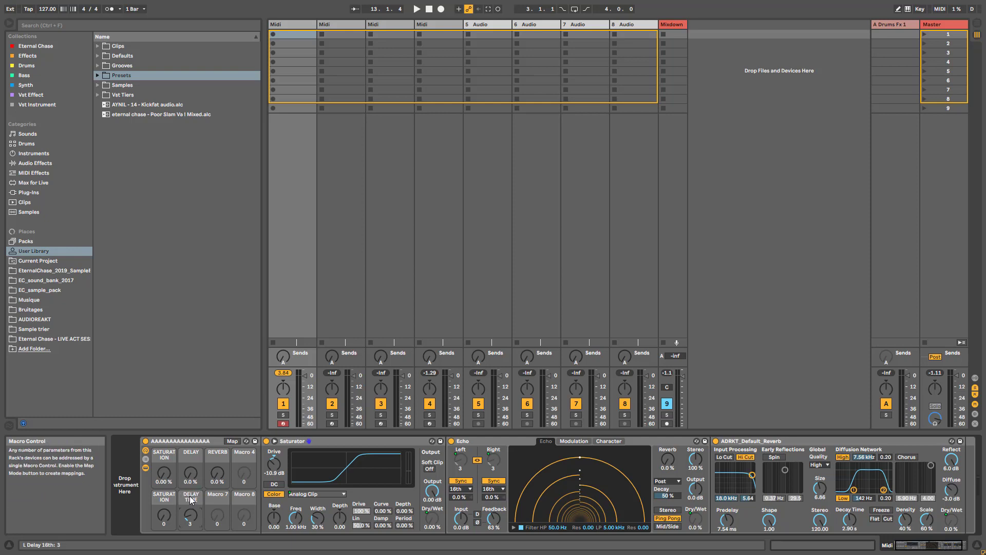
pyautogui.press('Return')
# Map the reverb Decay Time to Macro 7 and name it REVERB TIME
pyautogui.rightClick(848, 521)
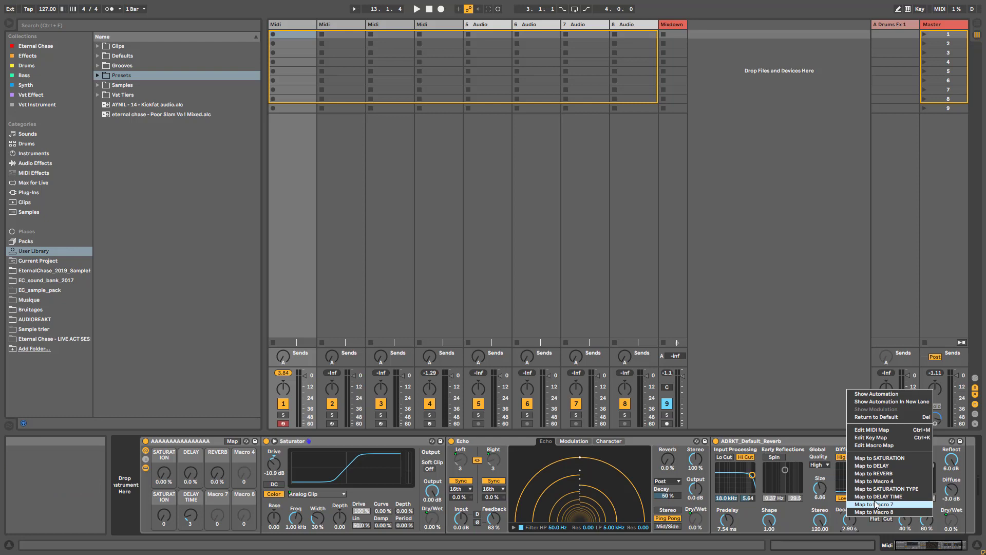
pyautogui.click(873, 506)
pyautogui.click(216, 497)
pyautogui.hotkey('ctrl', 'r')
pyautogui.write('R')
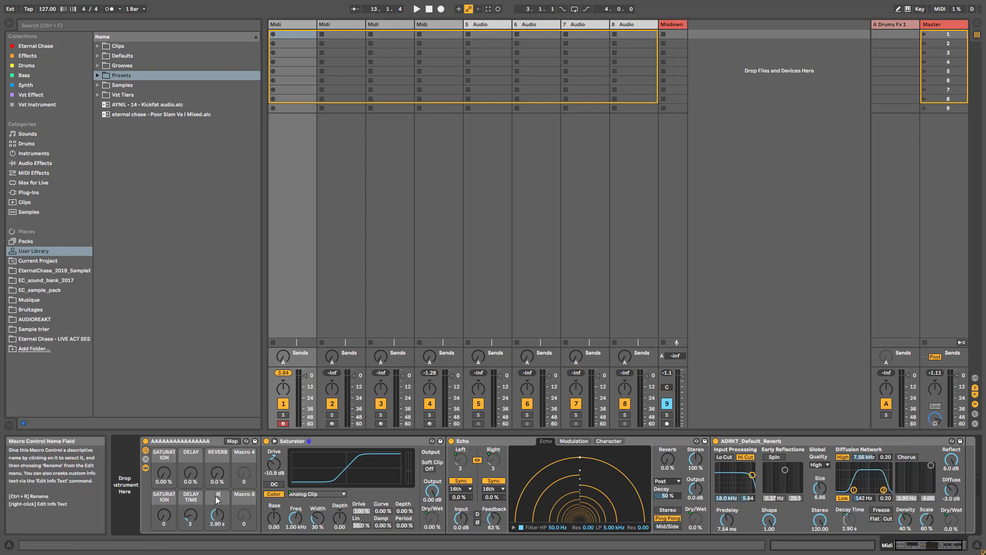
pyautogui.write('EVERB TIME')
pyautogui.press('Return')
# Colour both SATURATION macros lime, DELAY and DELAY TIME green, and REVERB TIME and REVERB blue-grey
pyautogui.rightClick(173, 450)
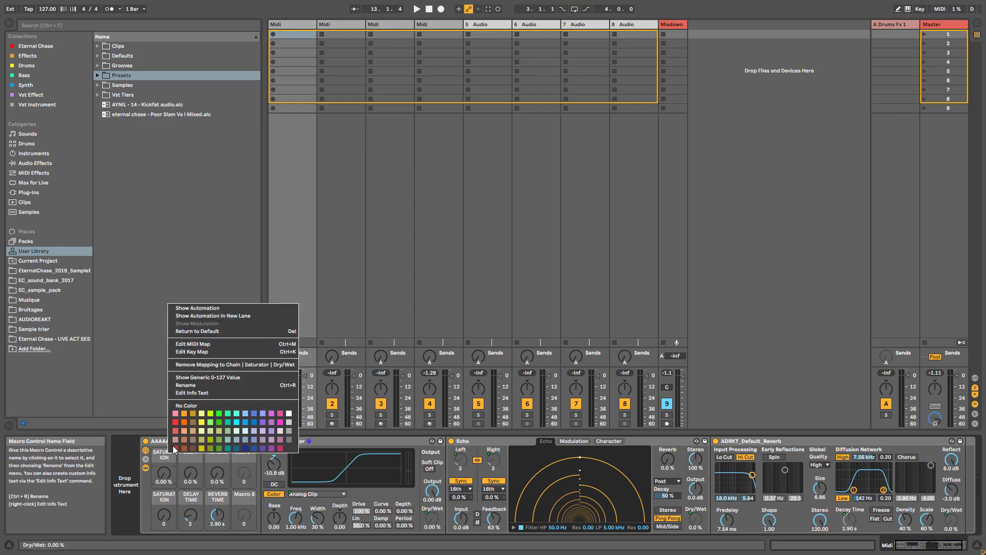
pyautogui.click(210, 414)
pyautogui.rightClick(164, 496)
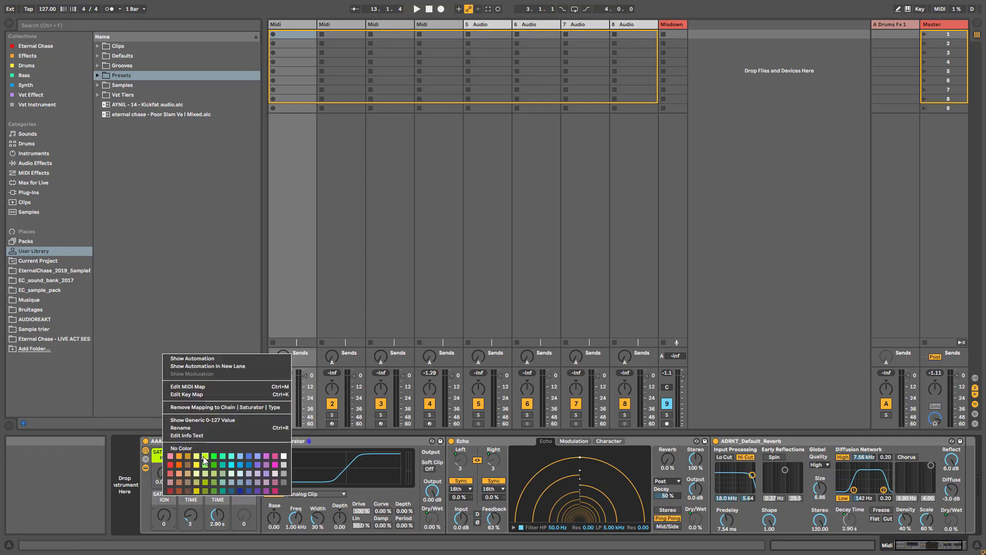
pyautogui.click(205, 456)
pyautogui.rightClick(194, 457)
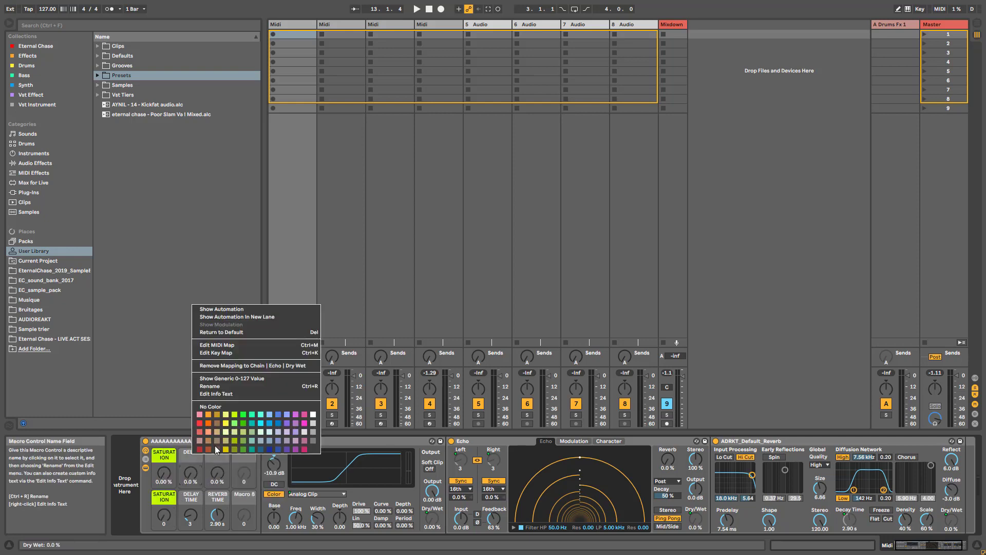
pyautogui.click(243, 414)
pyautogui.rightClick(190, 496)
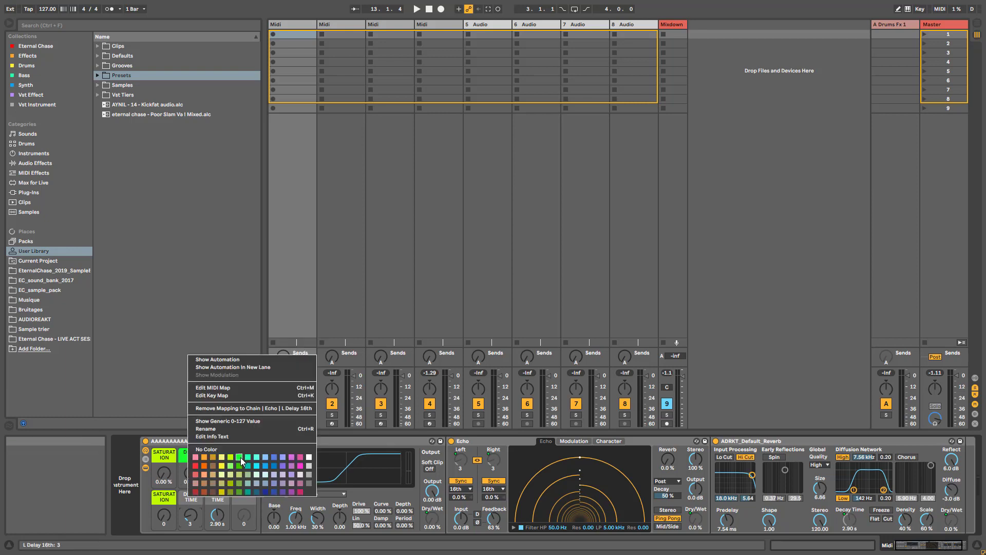
pyautogui.click(239, 457)
pyautogui.rightClick(208, 500)
pyautogui.click(286, 486)
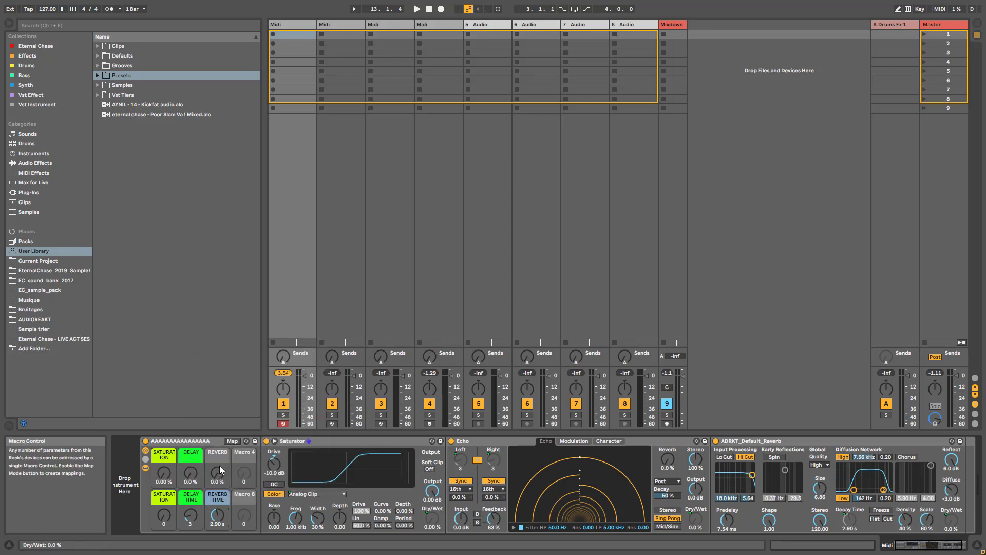
pyautogui.rightClick(224, 455)
pyautogui.click(300, 438)
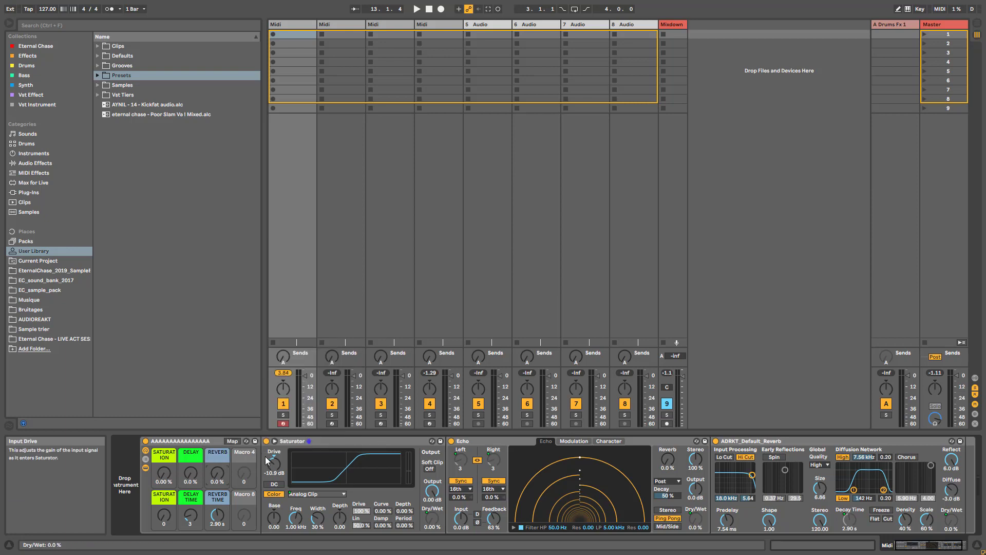
# Turn SATURATION to 18.1 % with a Soft Sine curve, DELAY to 24 %, and adjust REVERB TIME
pyautogui.moveTo(168, 476); pyautogui.dragTo(168, 458)
pyautogui.moveTo(163, 514); pyautogui.dragTo(190, 511)
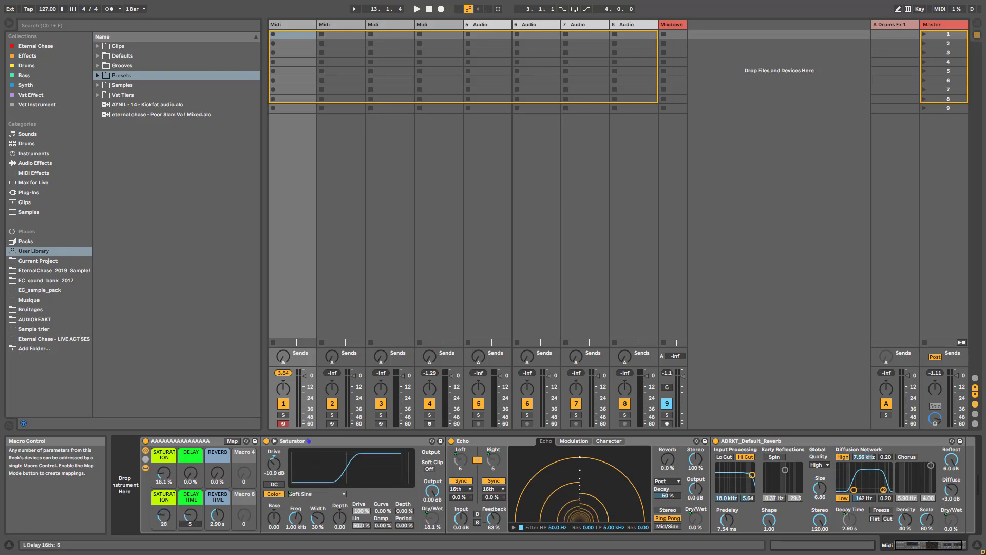
pyautogui.moveTo(188, 482); pyautogui.dragTo(189, 468)
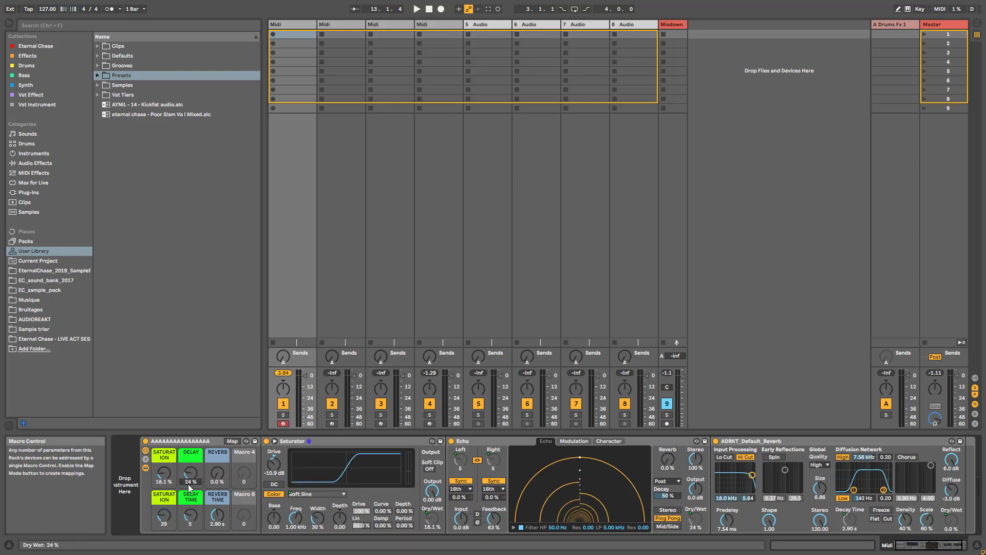
pyautogui.moveTo(218, 521); pyautogui.dragTo(212, 499)
pyautogui.click(145, 468)
pyautogui.click(145, 468)
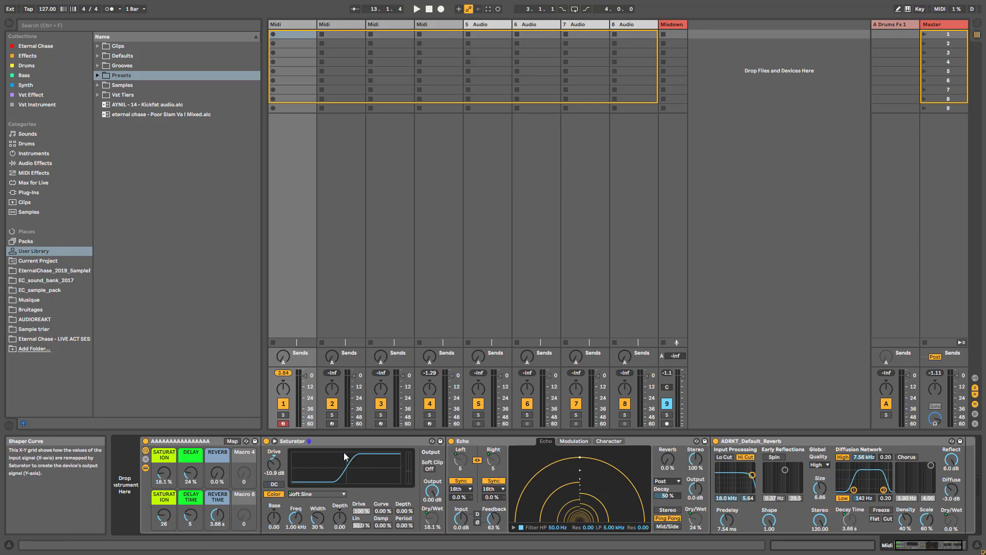
# Collapse and delete the rack on track 1, then list the built-in Audio Effects
pyautogui.click(145, 468)
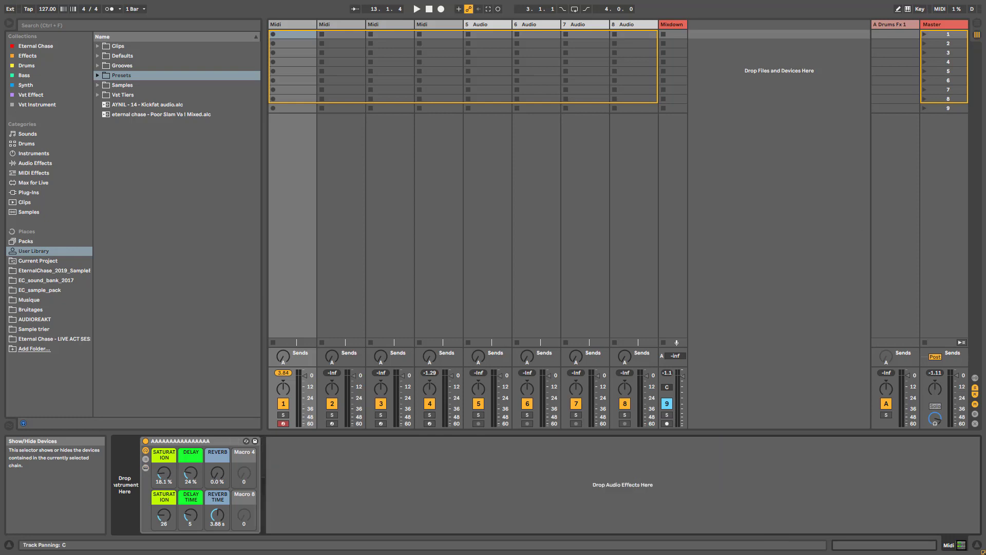
pyautogui.click(192, 442)
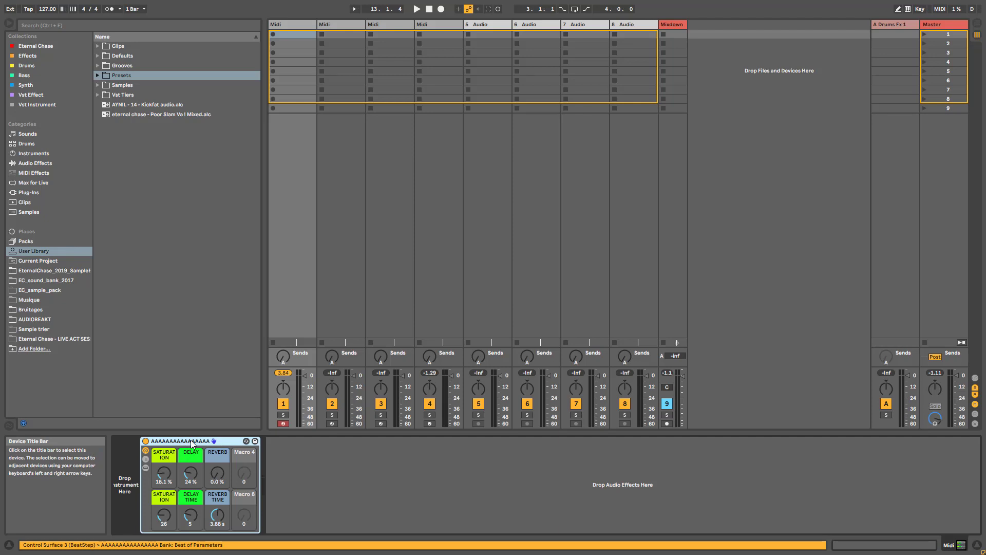
pyautogui.press('Delete')
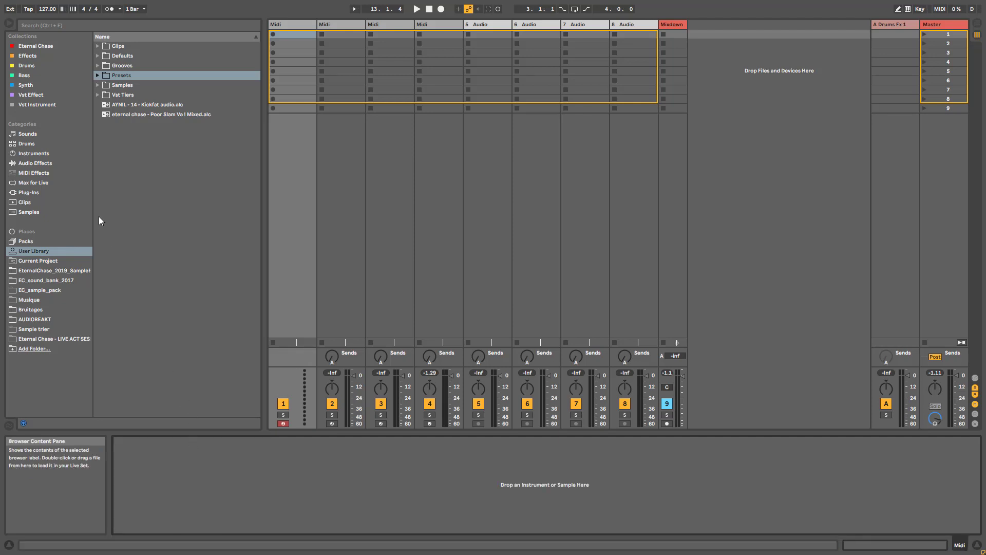
pyautogui.click(30, 164)
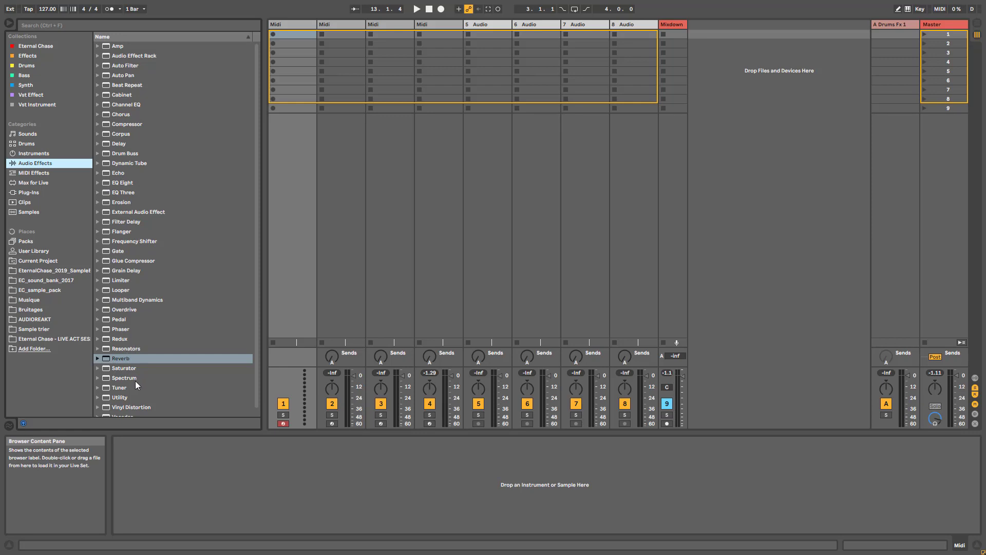
# Load two Frequency Shifters on track 1: first shifting -1.04 kHz, second in Ring mode
pyautogui.scroll(-1, 149, 385)
pyautogui.scroll(1, 142, 362)
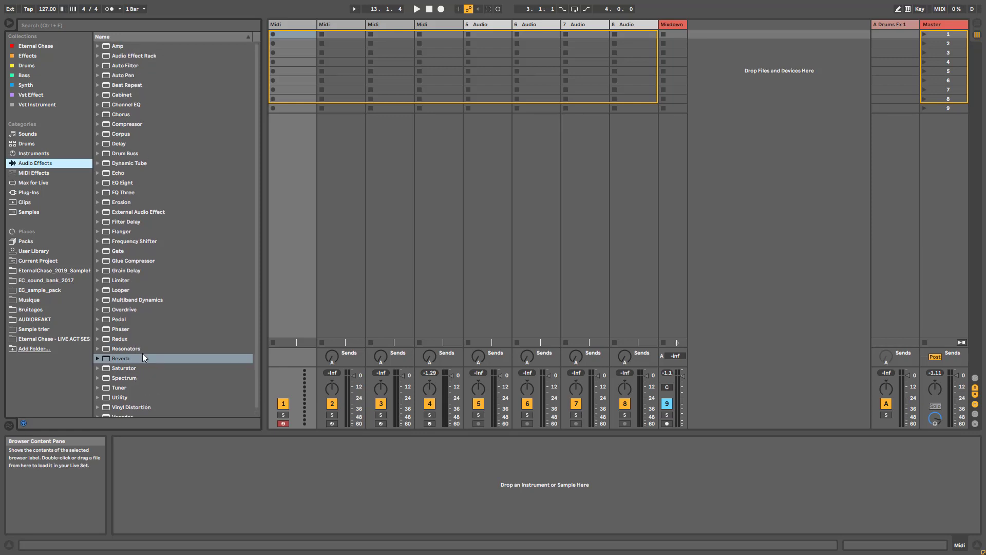
pyautogui.doubleClick(135, 239)
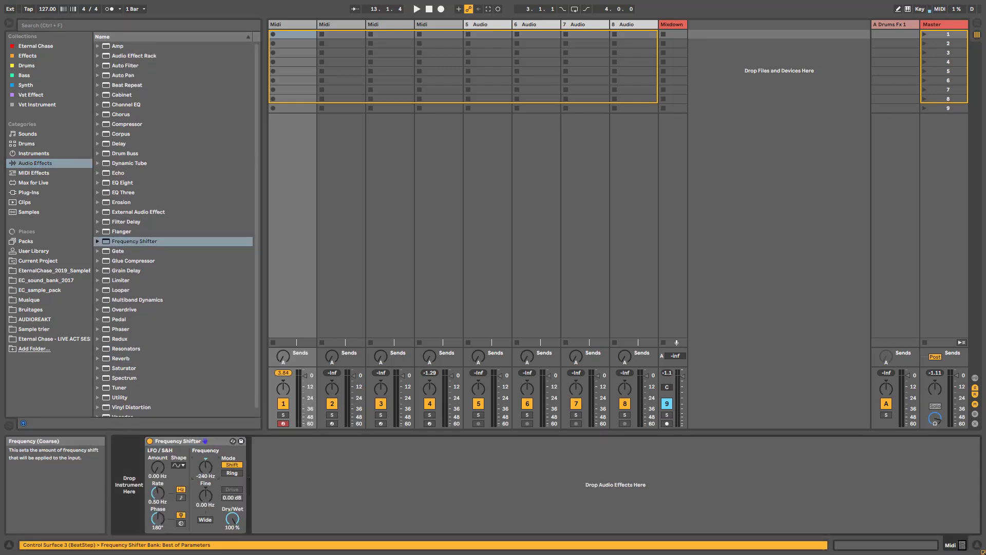
pyautogui.moveTo(206, 466); pyautogui.dragTo(205, 446)
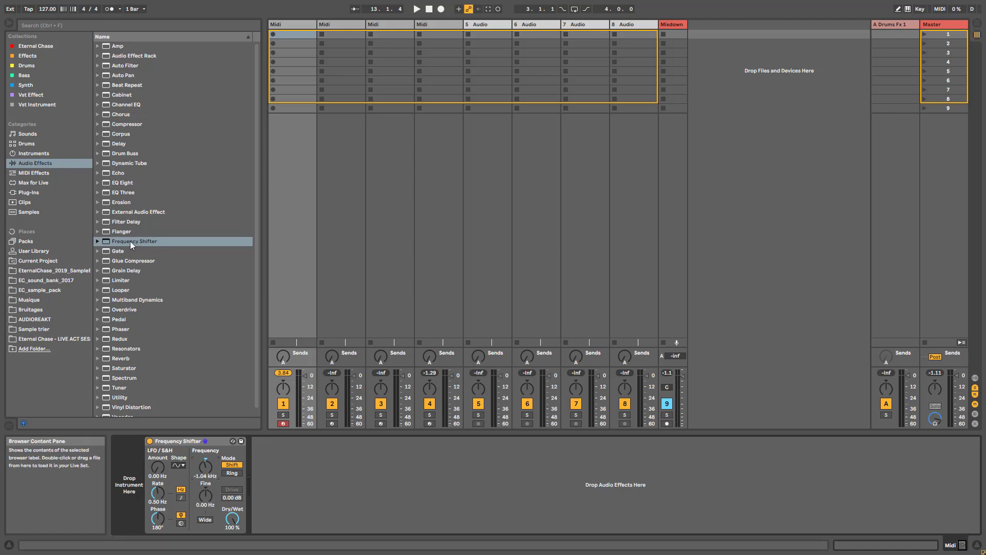
pyautogui.click(232, 472)
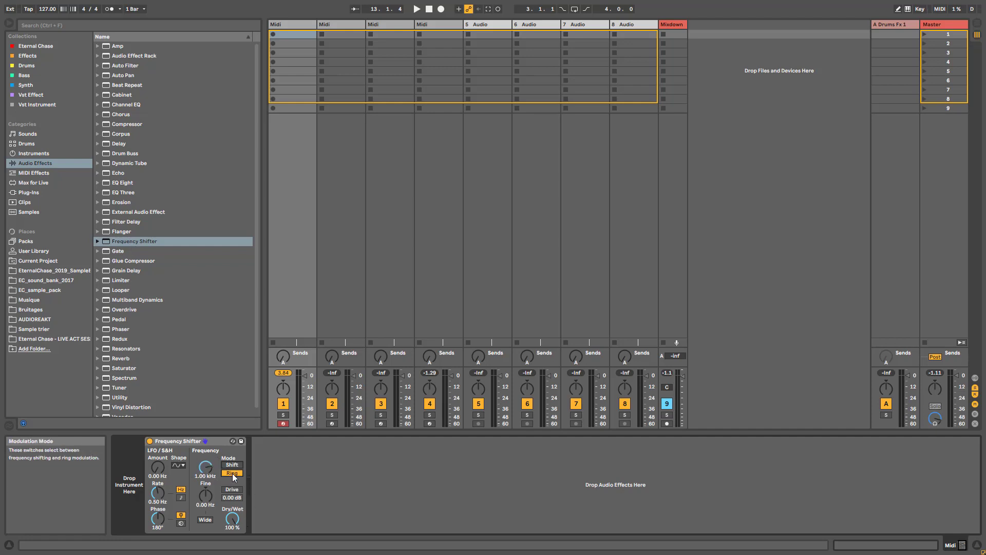
pyautogui.click(232, 464)
pyautogui.doubleClick(144, 242)
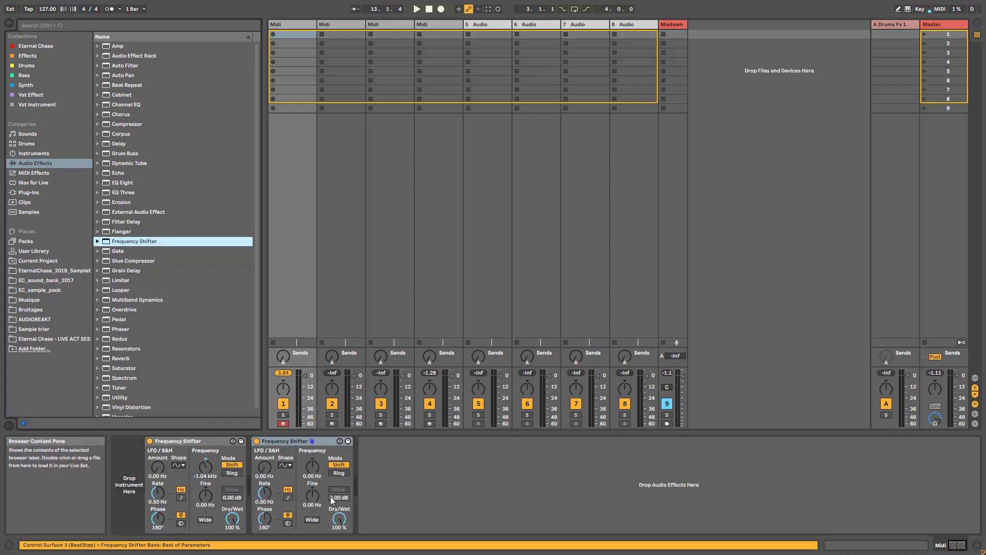
pyautogui.click(339, 473)
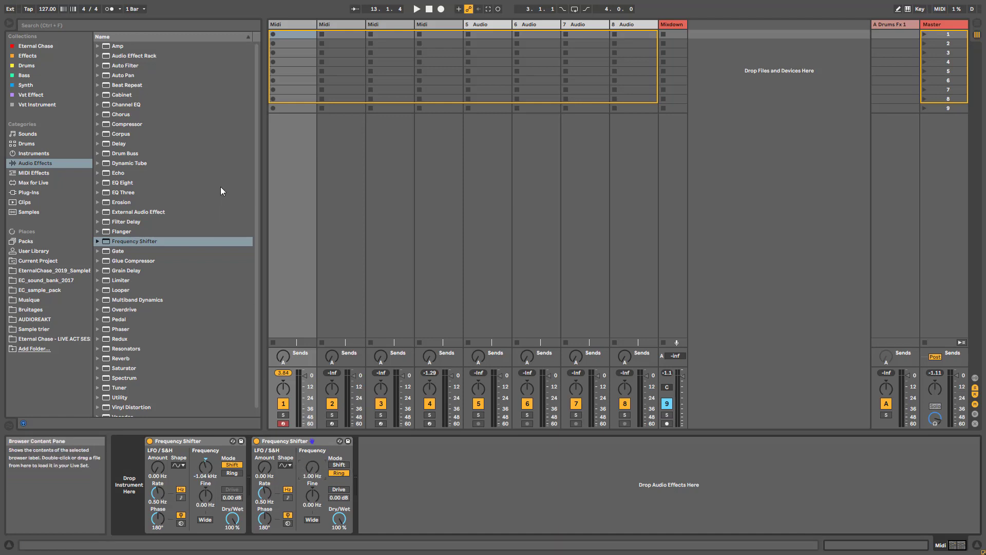
# Add Redux after the shifters with Soft downsampling and a lowered downsample amount
pyautogui.doubleClick(120, 339)
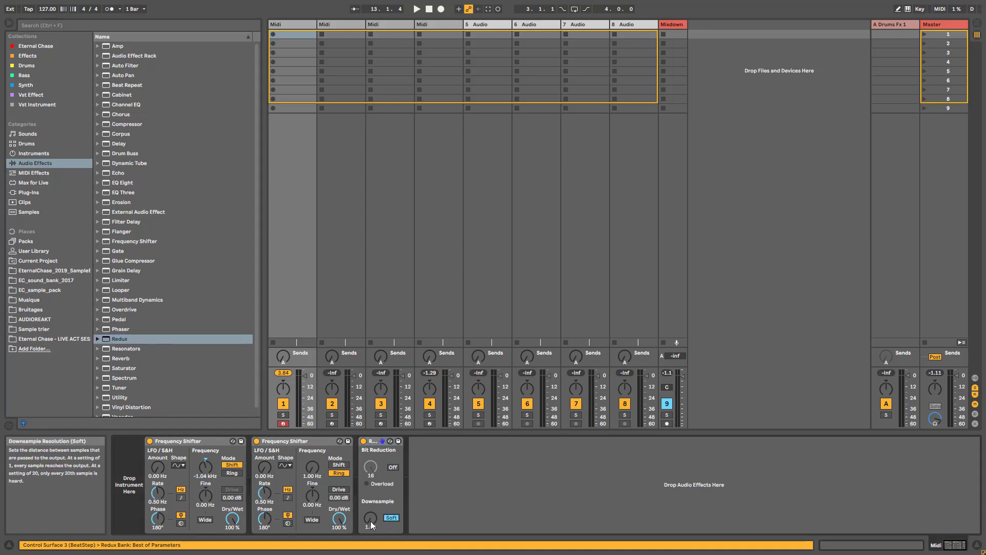
pyautogui.click(391, 517)
pyautogui.moveTo(370, 518); pyautogui.dragTo(370, 532)
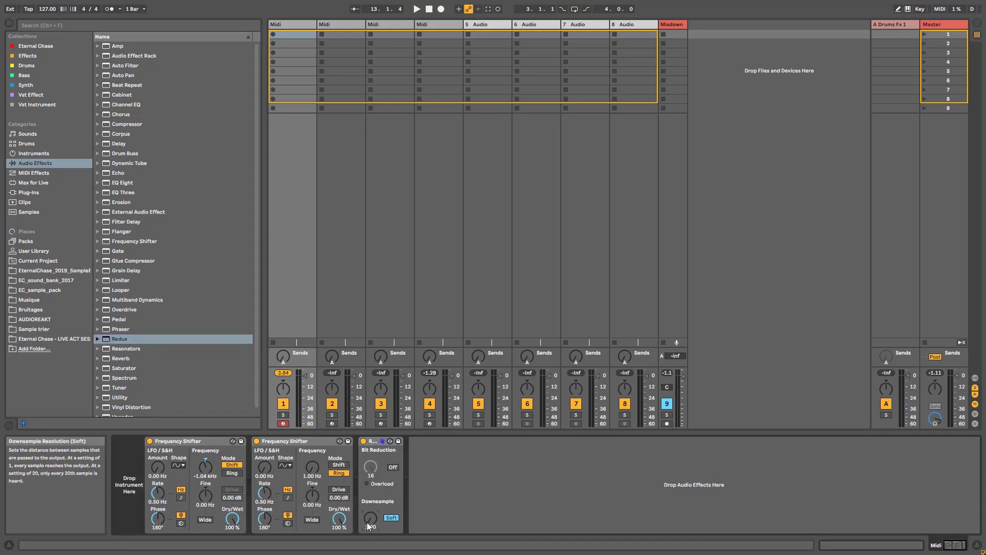
# Add a Vocoder with the Noise carrier and Dry/Wet lowered to 20%
pyautogui.scroll(-1, 103, 368)
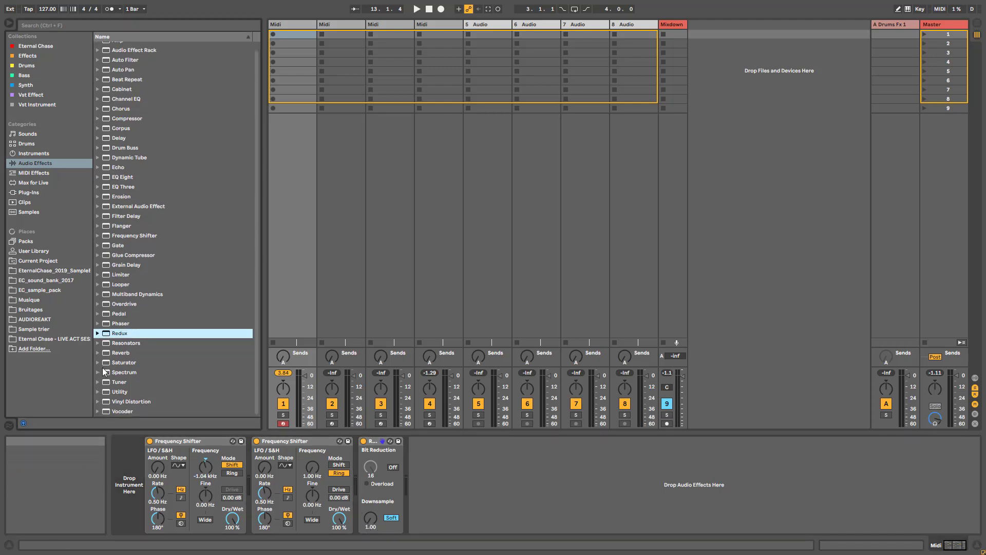
pyautogui.doubleClick(127, 412)
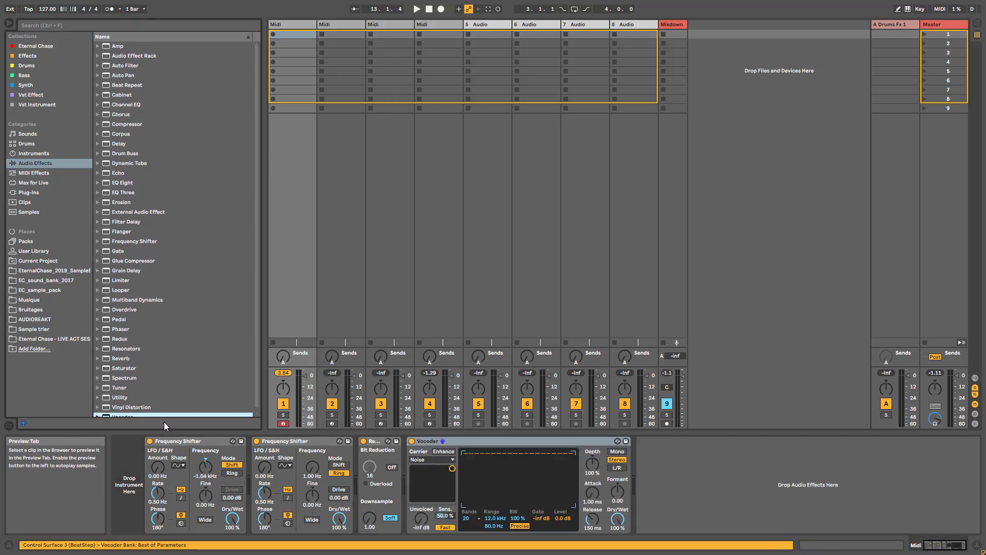
pyautogui.click(440, 459)
pyautogui.click(439, 465)
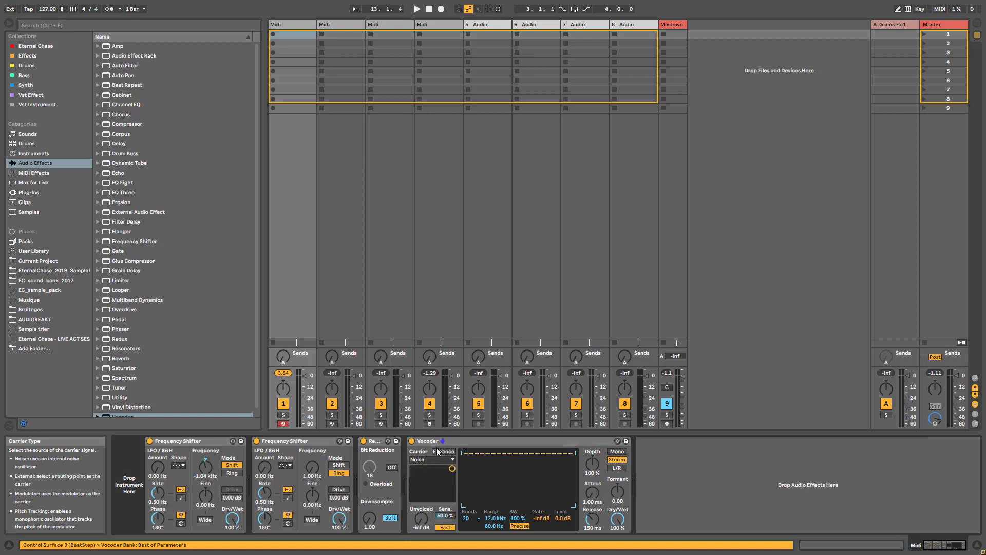
pyautogui.click(437, 441)
pyautogui.moveTo(617, 519)
pyautogui.mouseDown()
pyautogui.moveTo(618, 539)
pyautogui.moveTo(619, 523)
pyautogui.mouseUp()
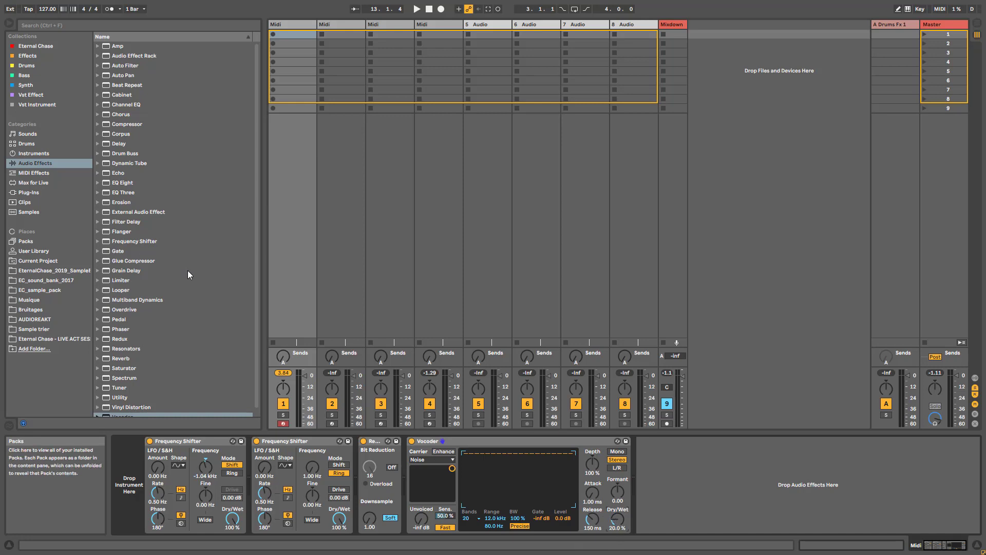
# Add a Saturator after the Vocoder
pyautogui.scroll(-1, 178, 288)
pyautogui.scroll(1, 132, 374)
pyautogui.click(134, 367)
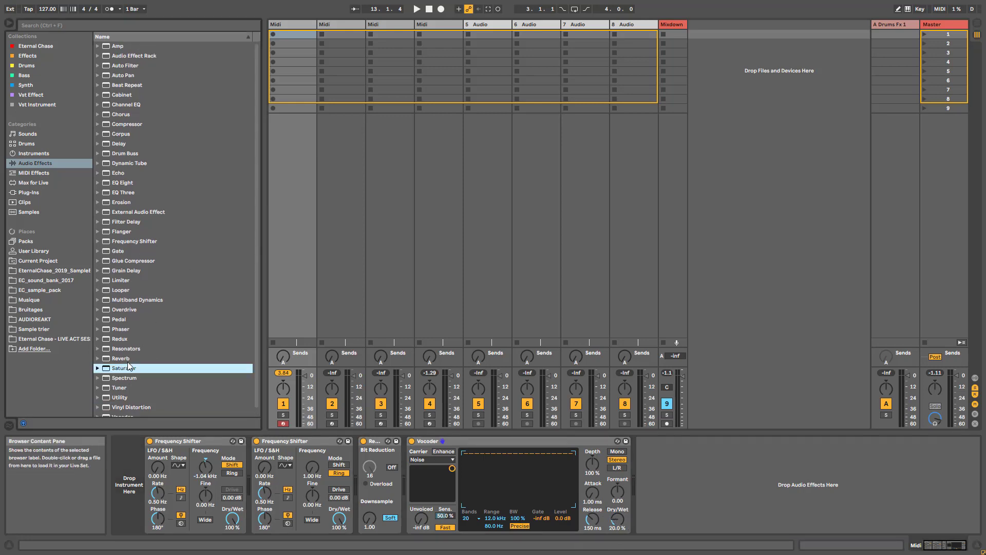
pyautogui.doubleClick(137, 369)
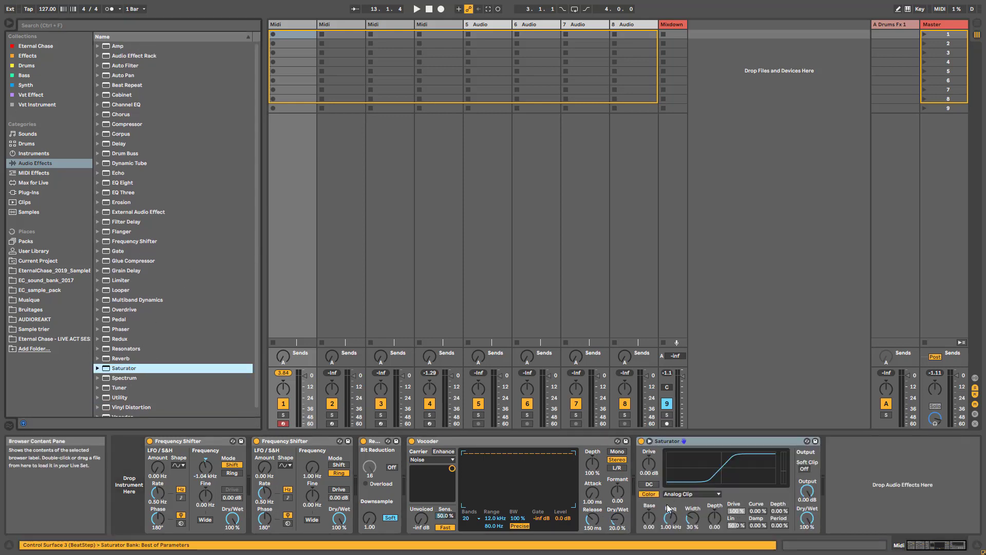
# Switch the Saturator to the Hard Curve shape and raise Drive to 8.00 dB
pyautogui.click(684, 495)
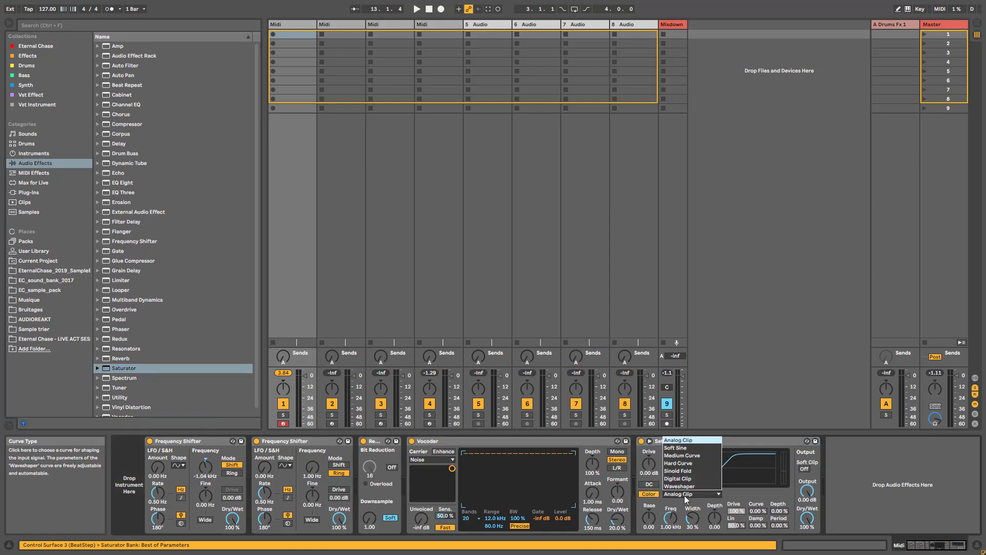
pyautogui.click(698, 462)
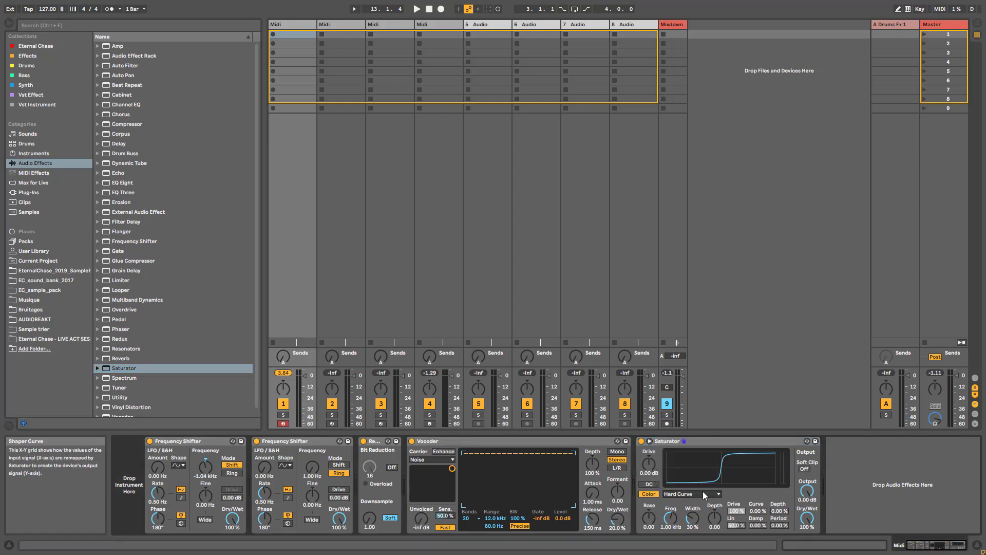
pyautogui.click(651, 472)
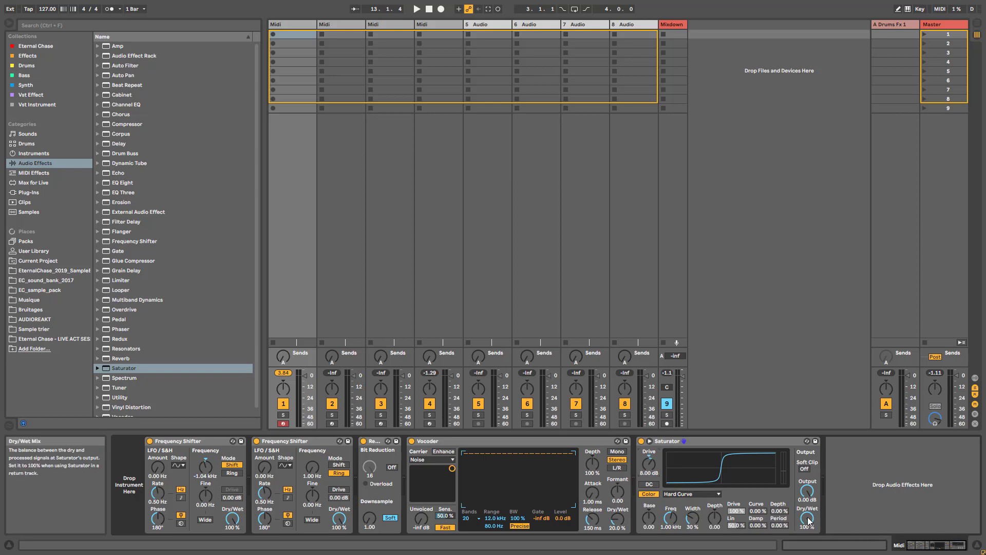
pyautogui.moveTo(806, 518)
pyautogui.mouseDown()
pyautogui.moveTo(807, 538)
pyautogui.moveTo(807, 519)
pyautogui.mouseUp()
pyautogui.click(164, 368)
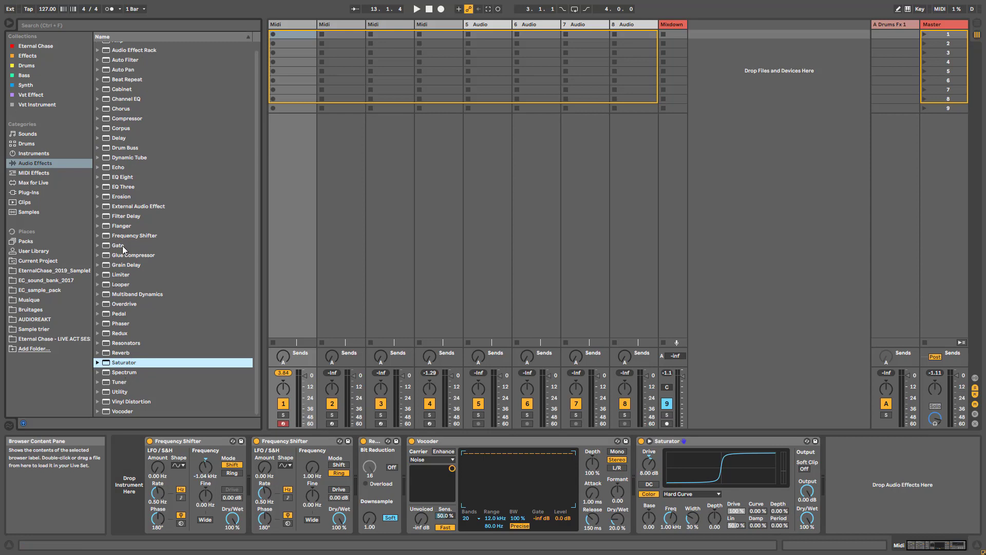
# Add a Fuzz Pedal with more gain, mid and treble at 21% wet, then an Echo
pyautogui.doubleClick(119, 314)
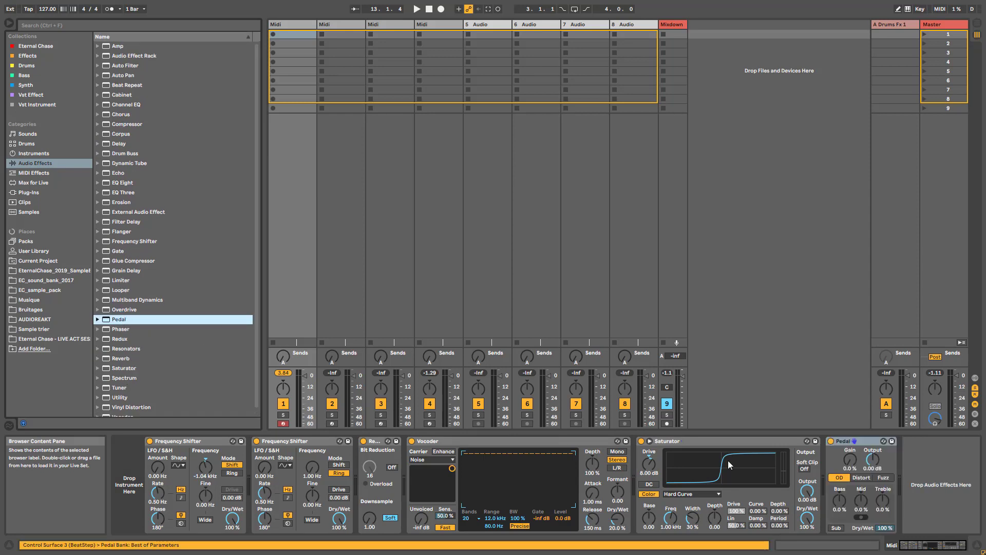
pyautogui.click(880, 478)
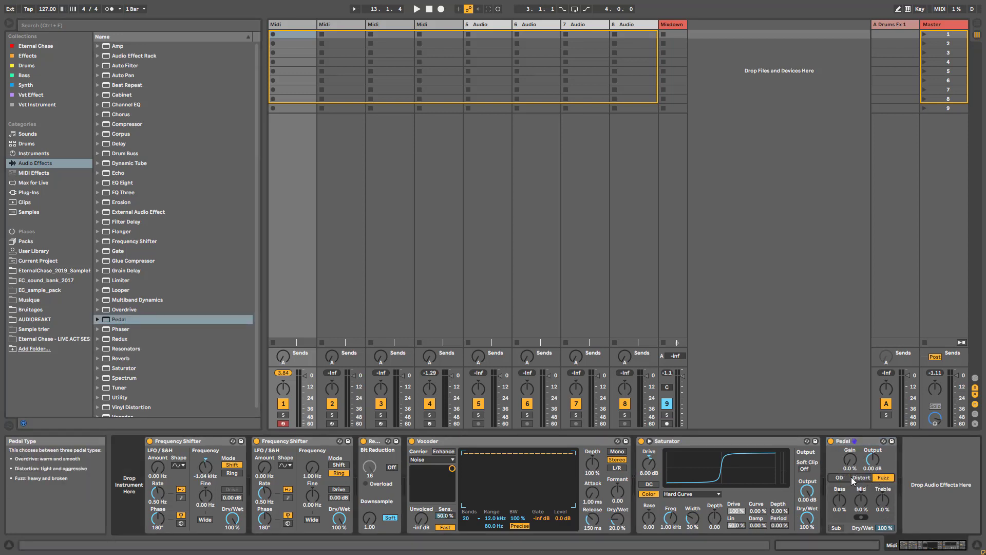
pyautogui.moveTo(850, 460); pyautogui.dragTo(850, 450)
pyautogui.moveTo(883, 500); pyautogui.dragTo(860, 495)
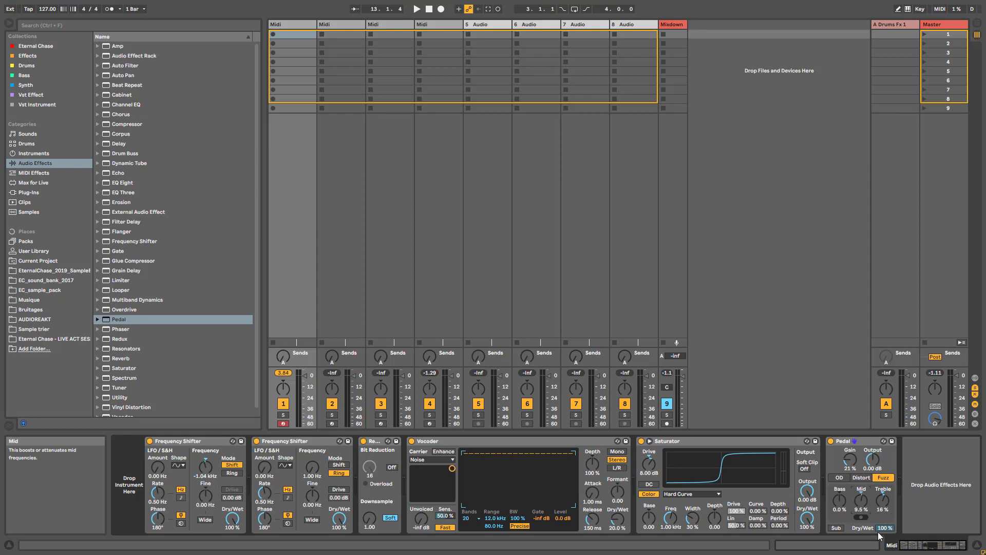
pyautogui.moveTo(883, 528); pyautogui.dragTo(883, 549)
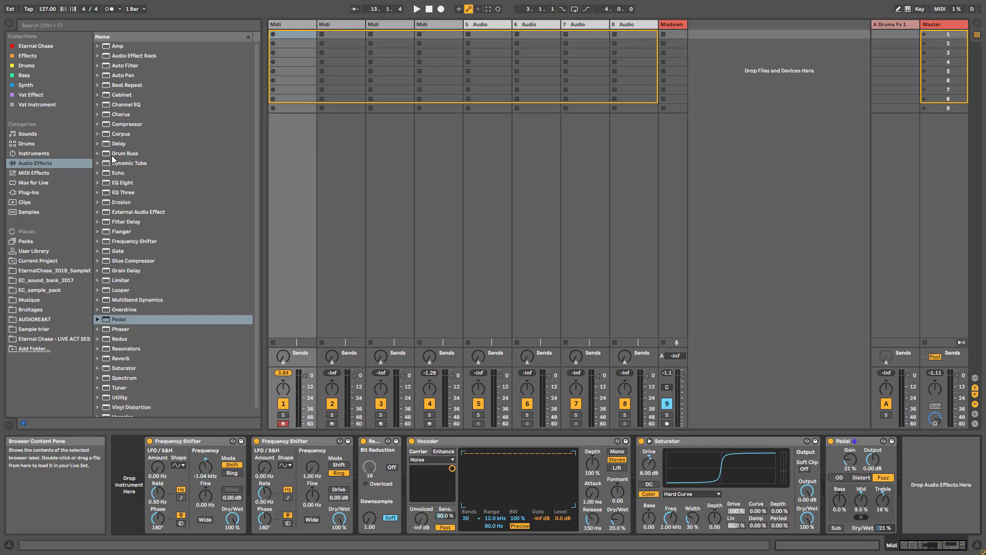
pyautogui.moveTo(118, 172); pyautogui.dragTo(961, 523)
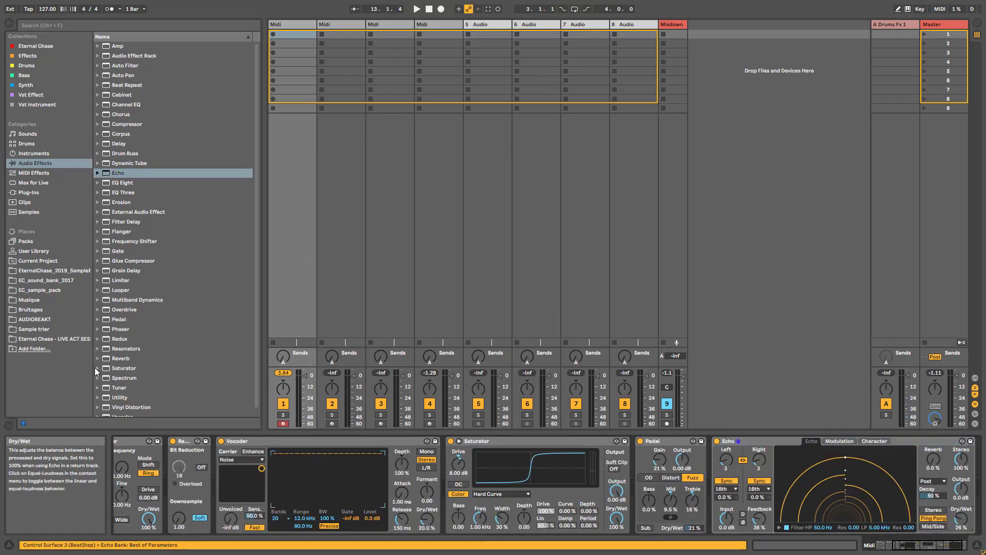
# Load the ADRKT_Default_Reverb preset after the Echo and scroll back through the chain
pyautogui.click(126, 358)
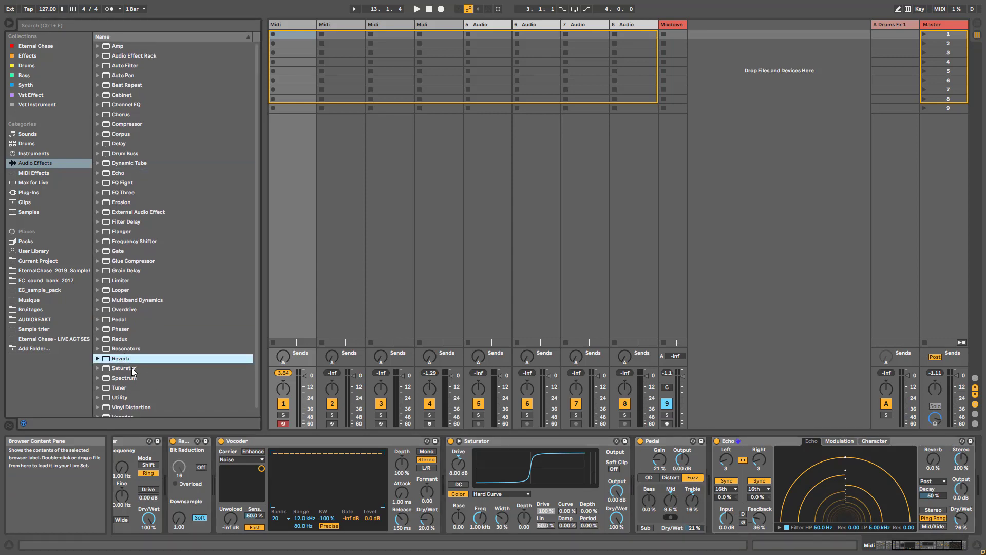
pyautogui.doubleClick(123, 358)
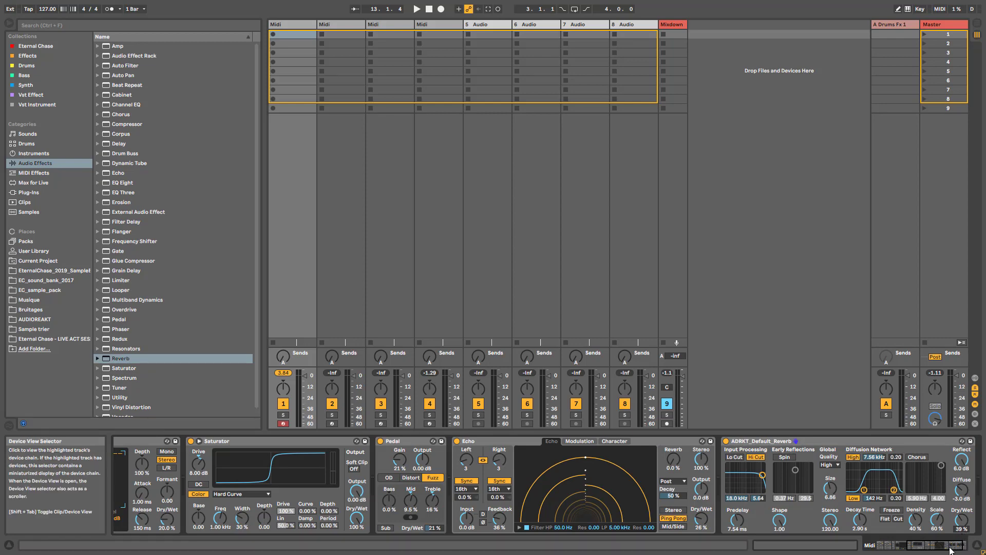
pyautogui.click(923, 546)
pyautogui.moveTo(925, 550)
pyautogui.mouseDown()
pyautogui.moveTo(900, 547)
pyautogui.moveTo(942, 549)
pyautogui.moveTo(912, 546)
pyautogui.mouseUp()
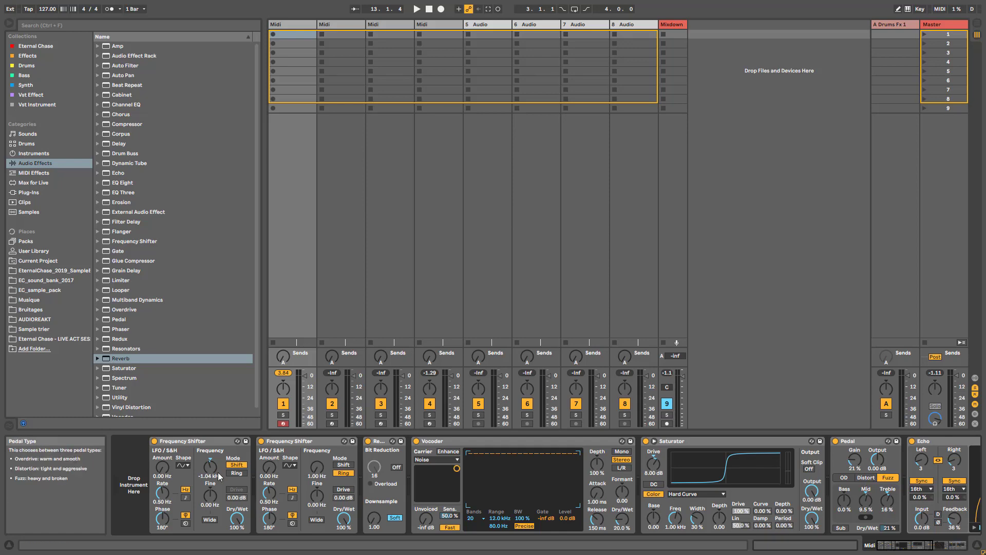
# Scroll to the start of the chain and move selection from the rack to the first Frequency Shifter
pyautogui.click(210, 444)
pyautogui.scroll(-10, 755, 443)
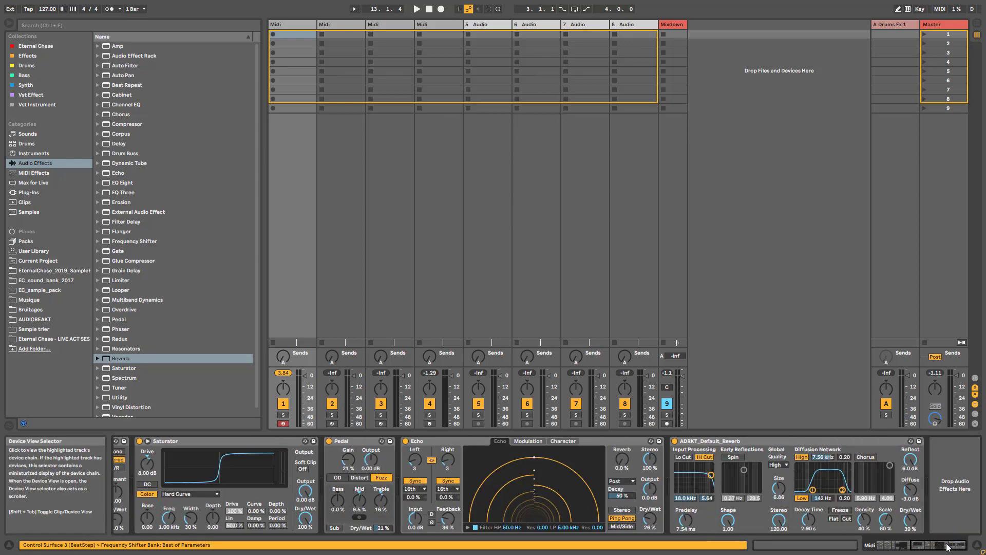
pyautogui.click(750, 441)
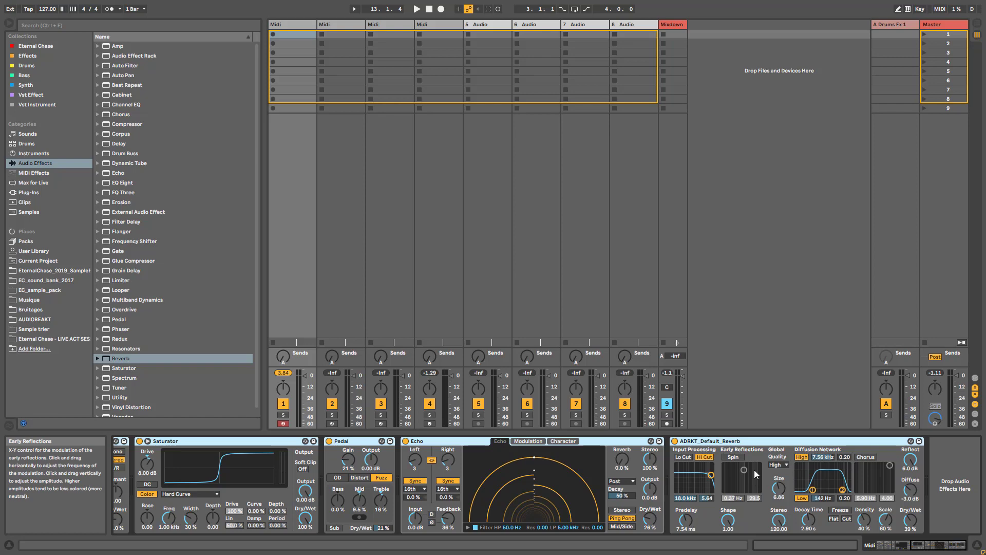
pyautogui.click(904, 546)
pyautogui.moveTo(926, 549); pyautogui.dragTo(887, 547)
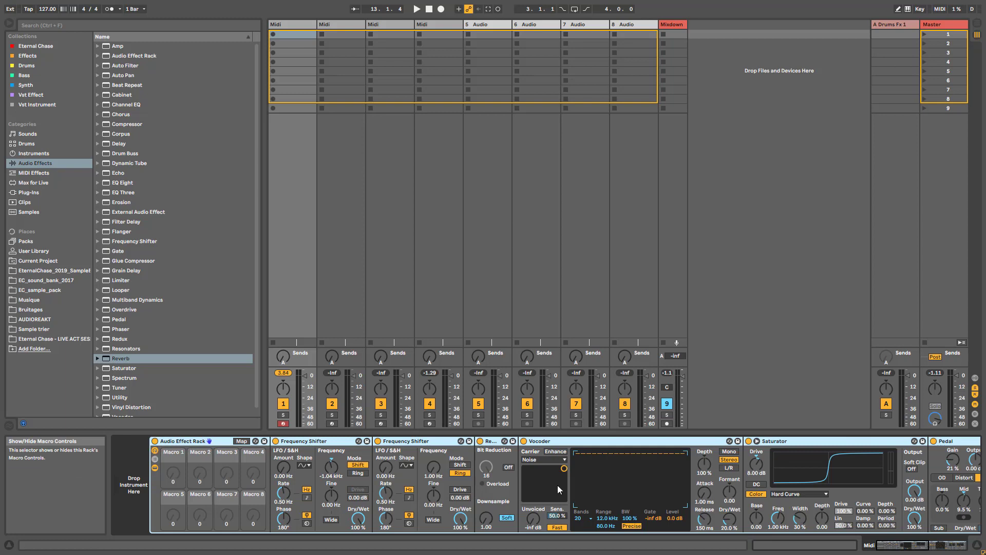
pyautogui.press('Right')
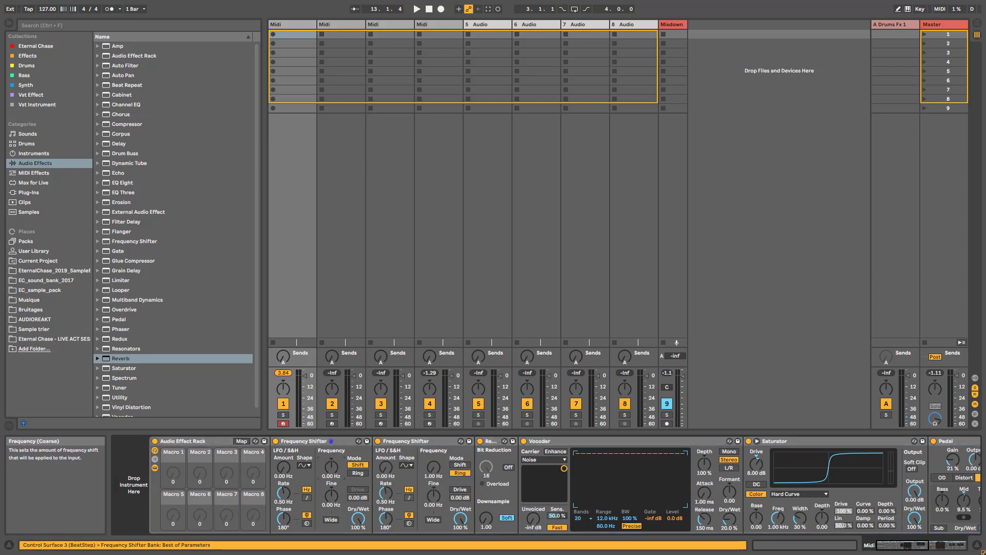
# Map the shifter Frequency to Macro 1, Echo Dry/Wet to Macro 7, reverb Dry/Wet to Macro 8
pyautogui.rightClick(331, 473)
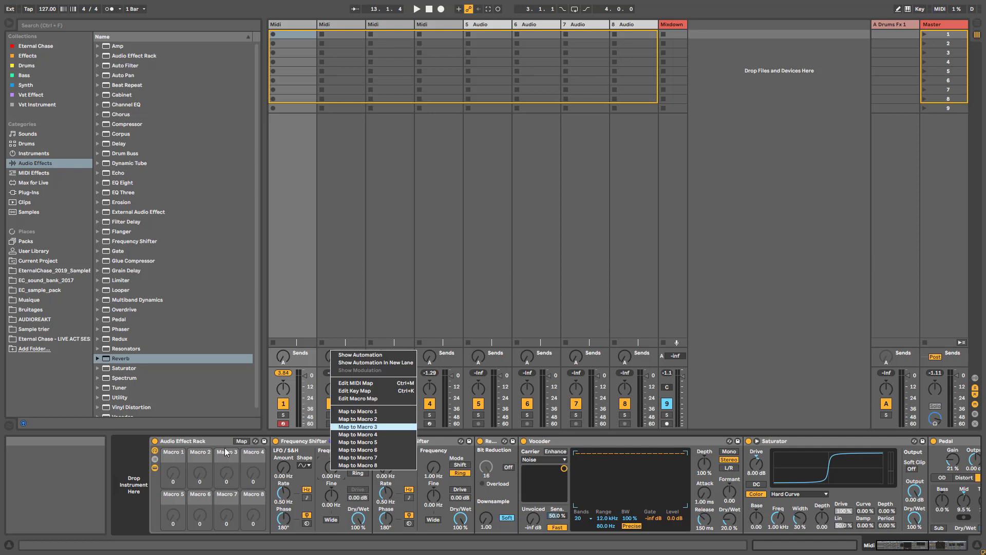
pyautogui.click(365, 413)
pyautogui.click(900, 546)
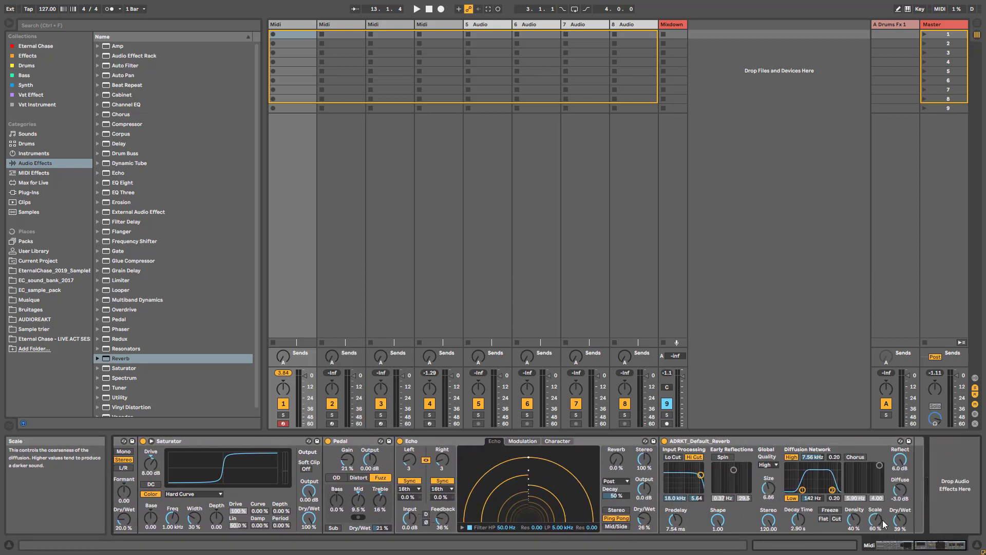
pyautogui.click(869, 550)
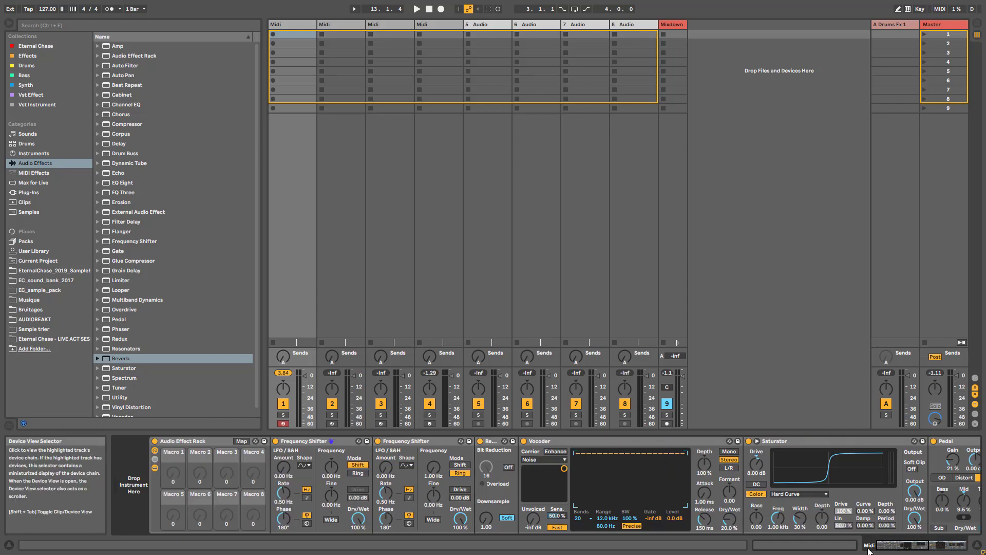
pyautogui.click(900, 545)
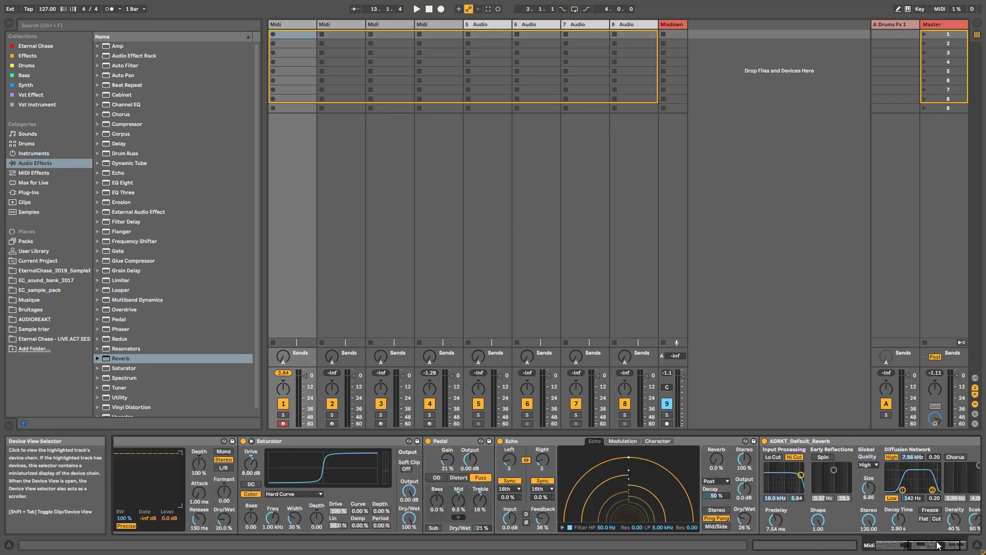
pyautogui.rightClick(898, 523)
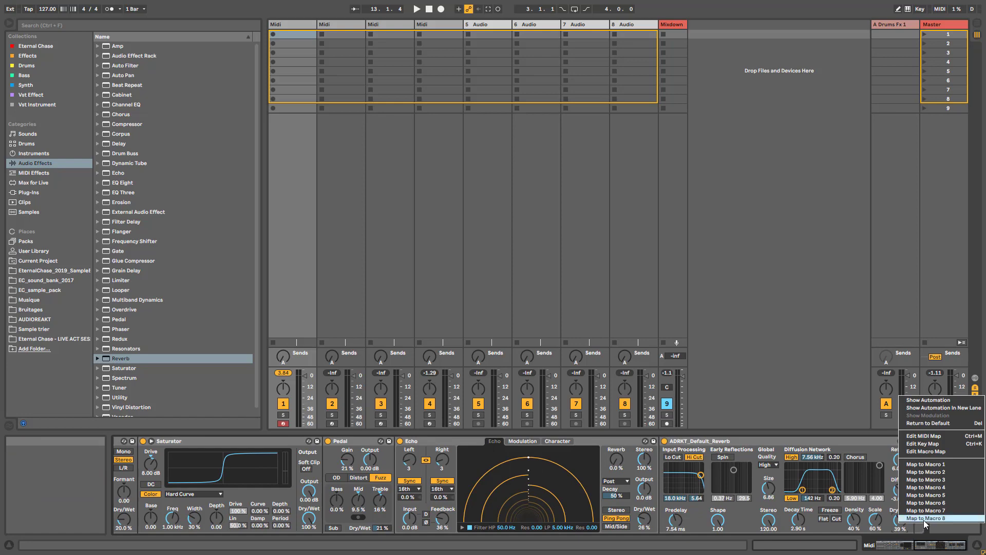
pyautogui.press('Escape')
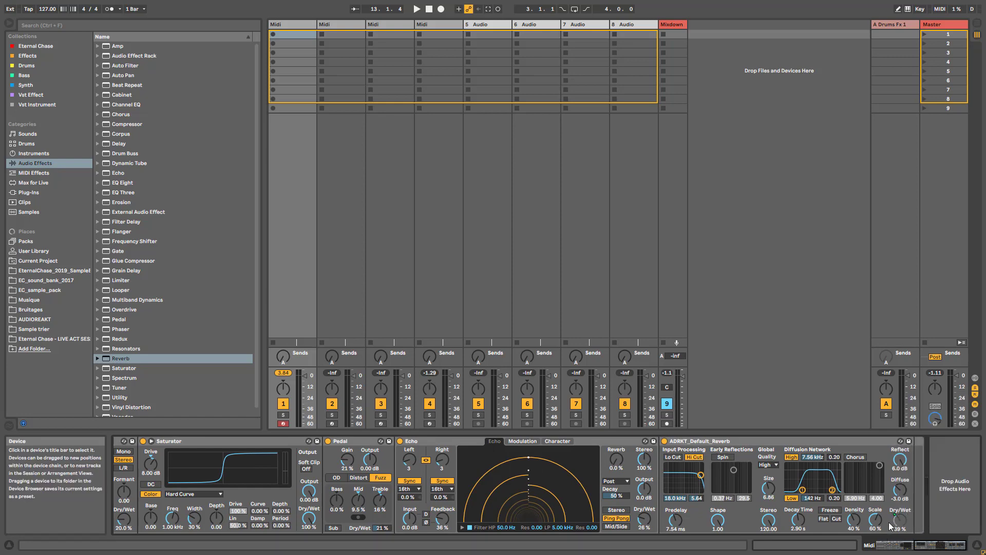
pyautogui.rightClick(645, 520)
pyautogui.click(672, 513)
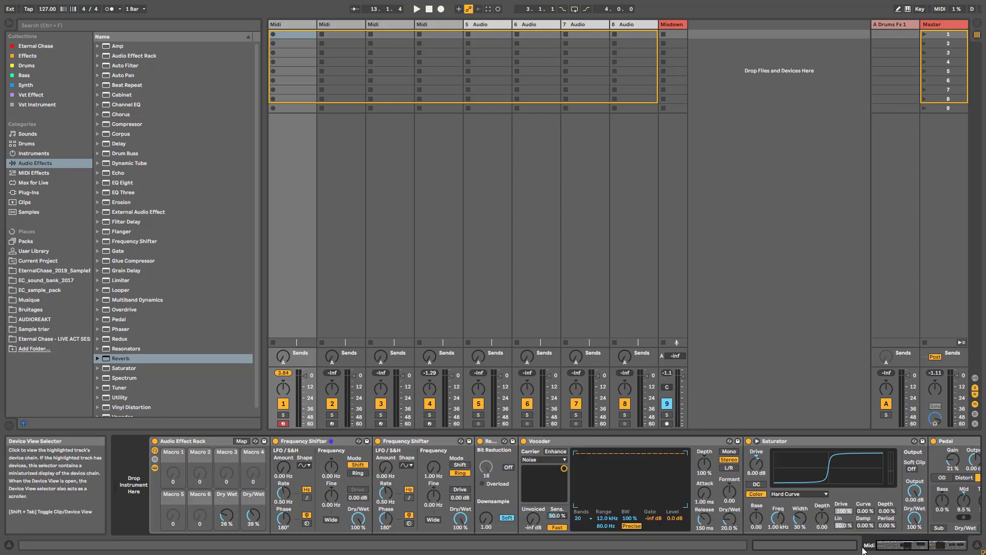
# Rename macro 8 to REVERB and macro 7 to DELAY
pyautogui.click(244, 494)
pyautogui.hotkey('ctrl', 'r')
pyautogui.write('REV')
pyautogui.press('Return')
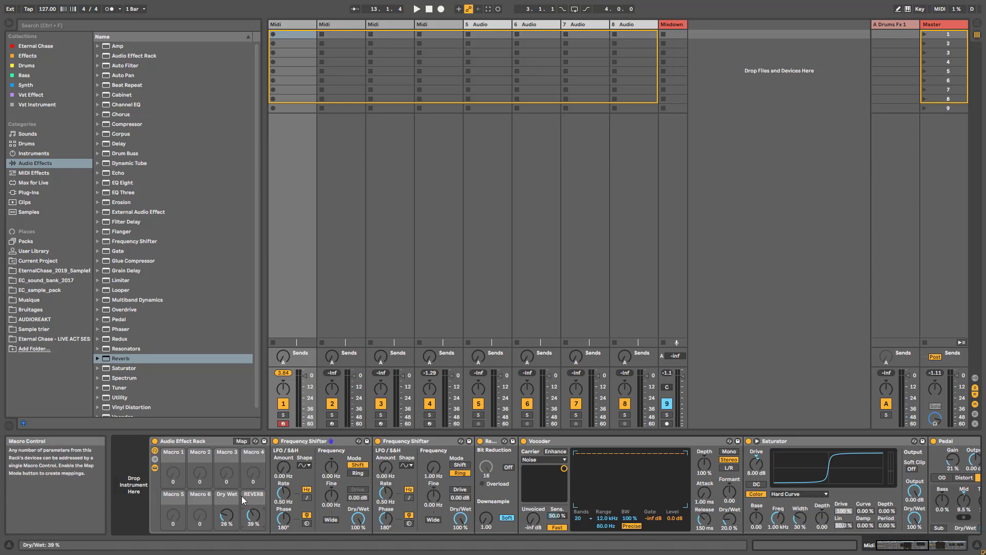
pyautogui.click(219, 496)
pyautogui.hotkey('ctrl', 'r')
pyautogui.write('DE')
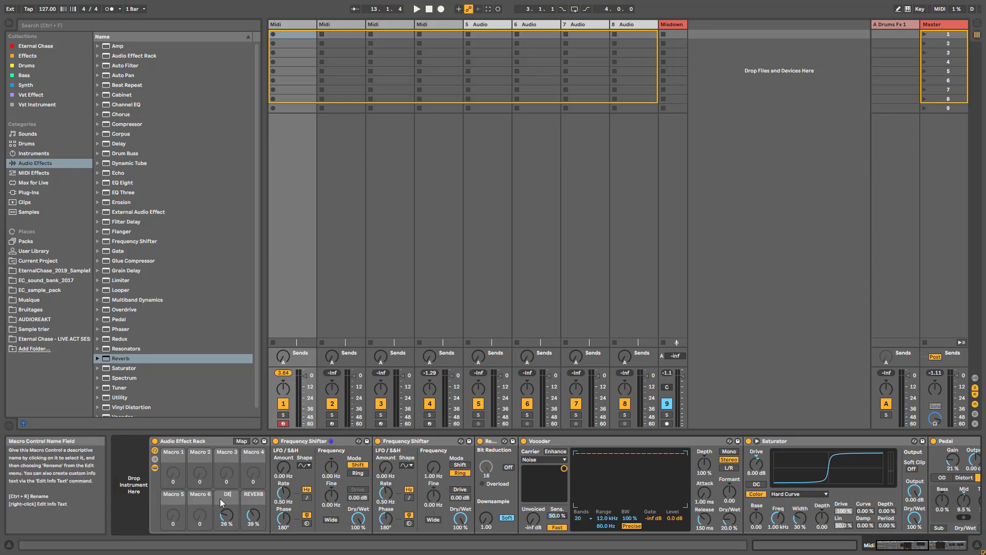
pyautogui.press('Return')
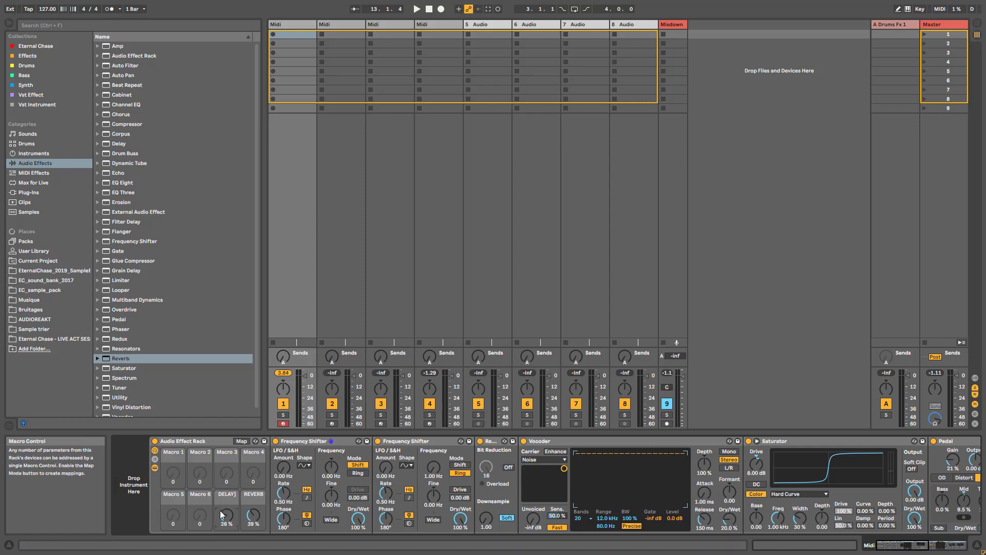
pyautogui.click(155, 468)
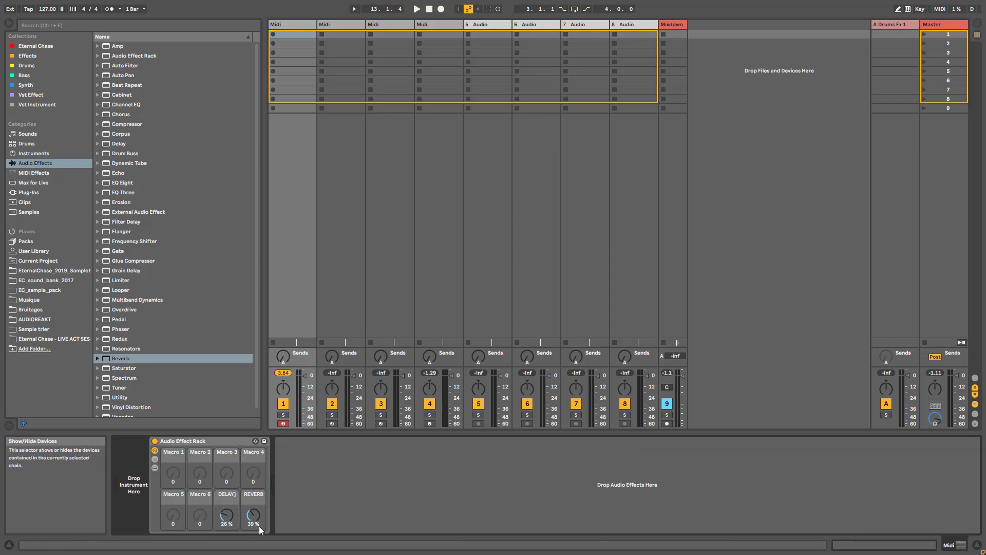
pyautogui.click(156, 469)
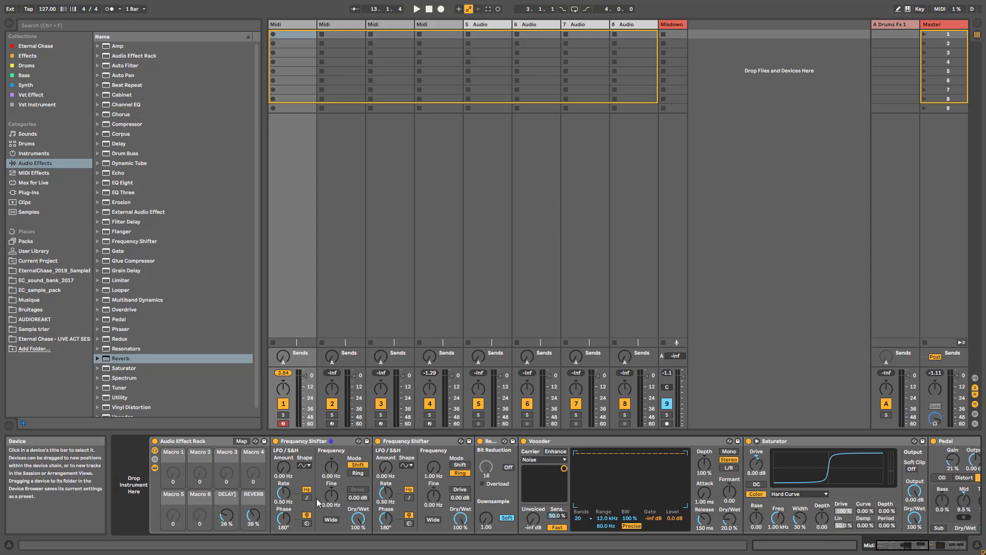
# Map the first shifter's frequency to Macro 1 (Coarse) and the second's to Macro 2
pyautogui.rightClick(335, 469)
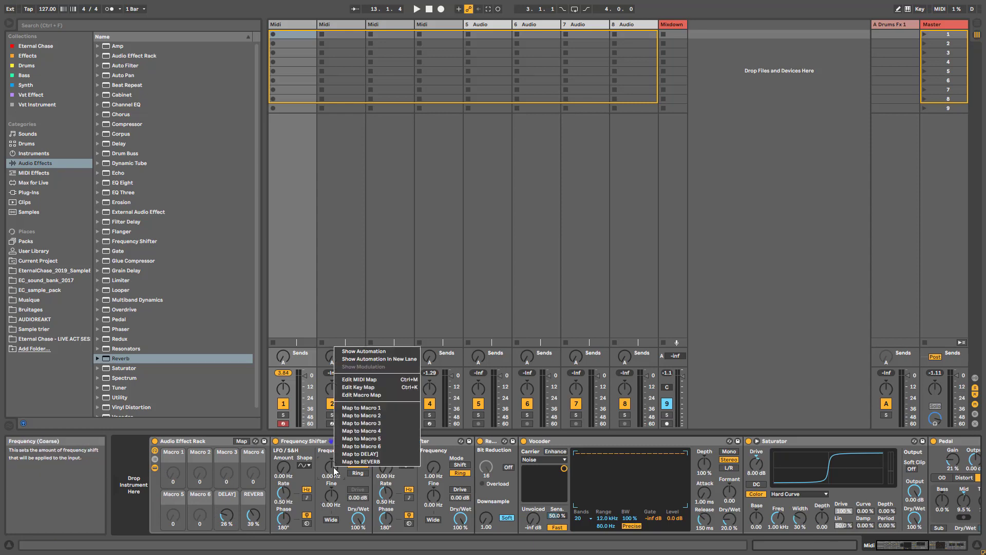
pyautogui.click(354, 408)
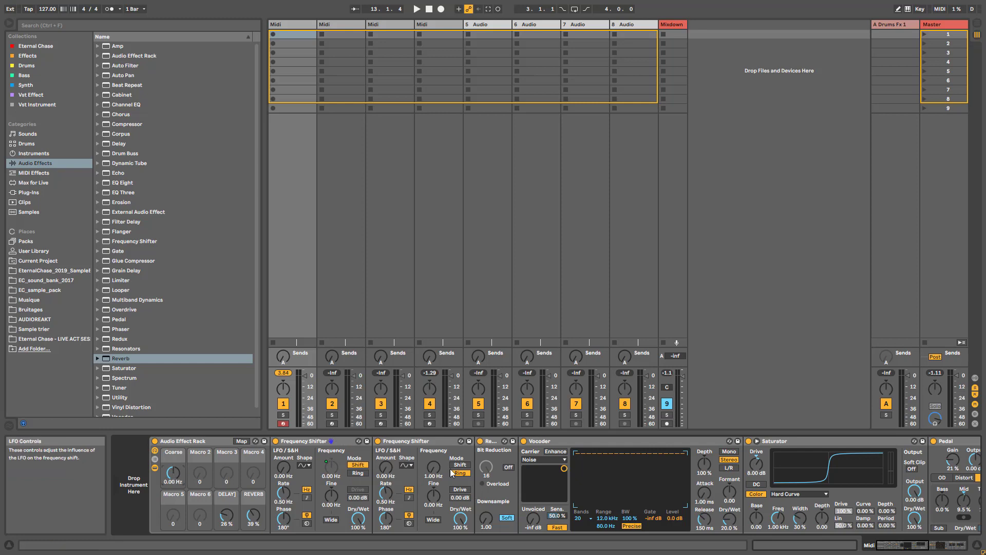
pyautogui.rightClick(433, 468)
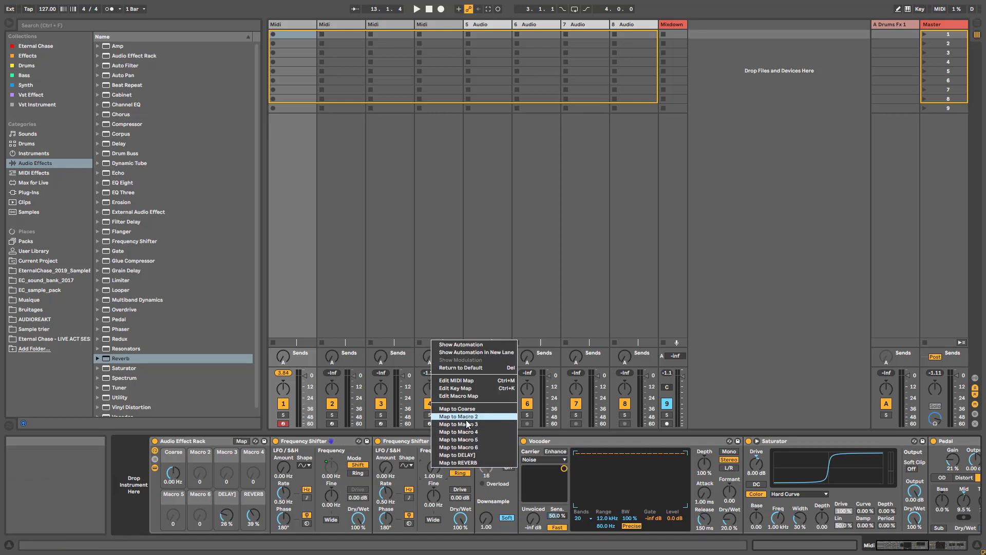
pyautogui.click(454, 416)
pyautogui.click(398, 441)
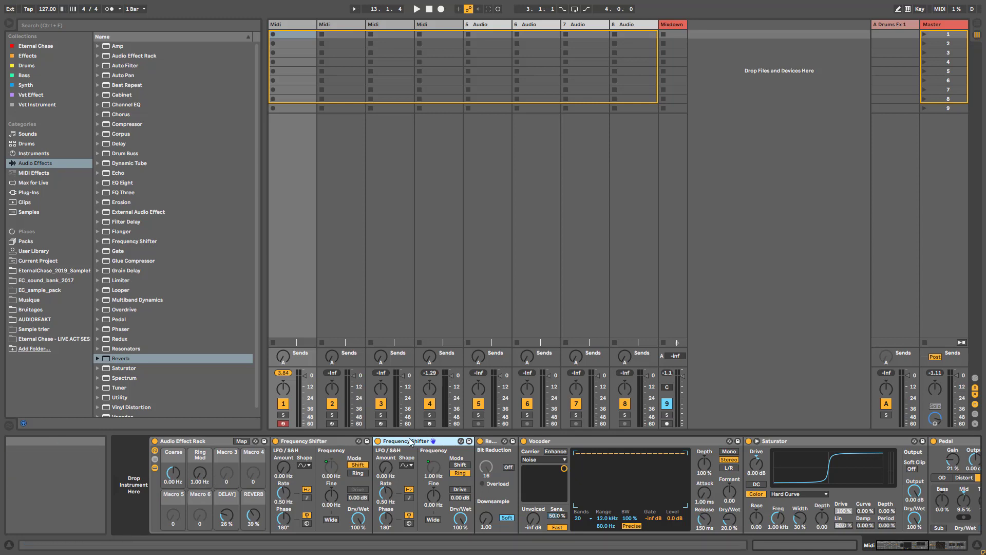
# Map the second shifter's on switch to the Ring Mod macro and enable macro Map mode
pyautogui.click(204, 479)
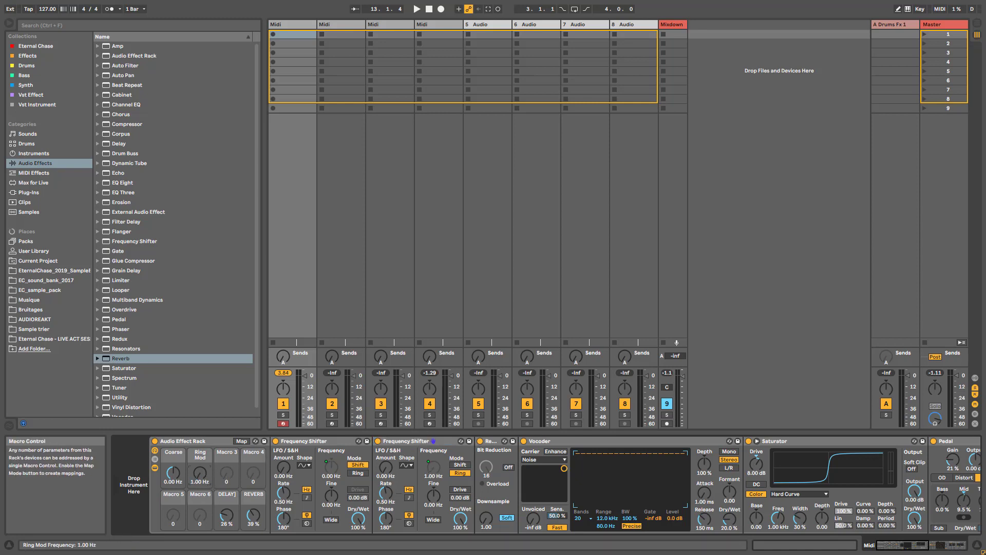
pyautogui.rightClick(378, 445)
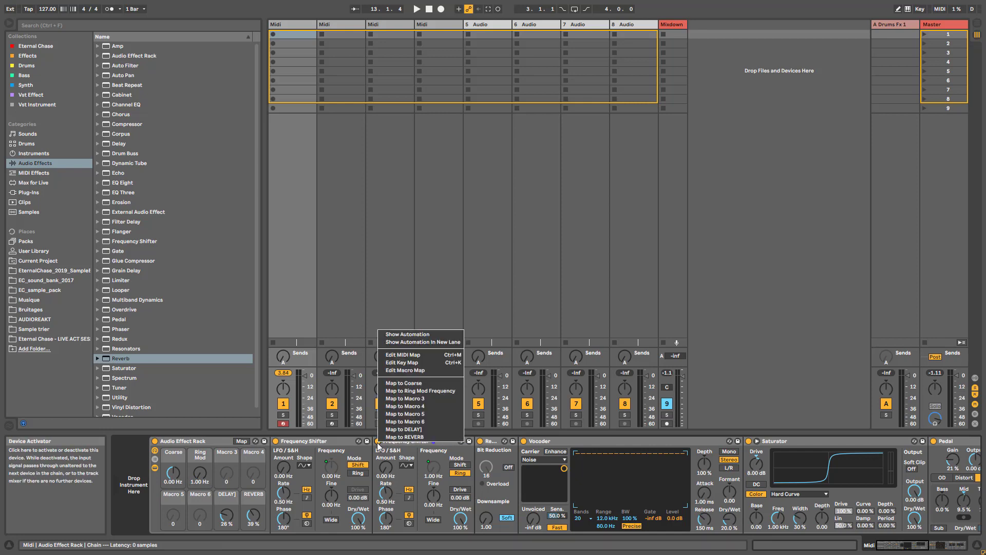
pyautogui.rightClick(382, 441)
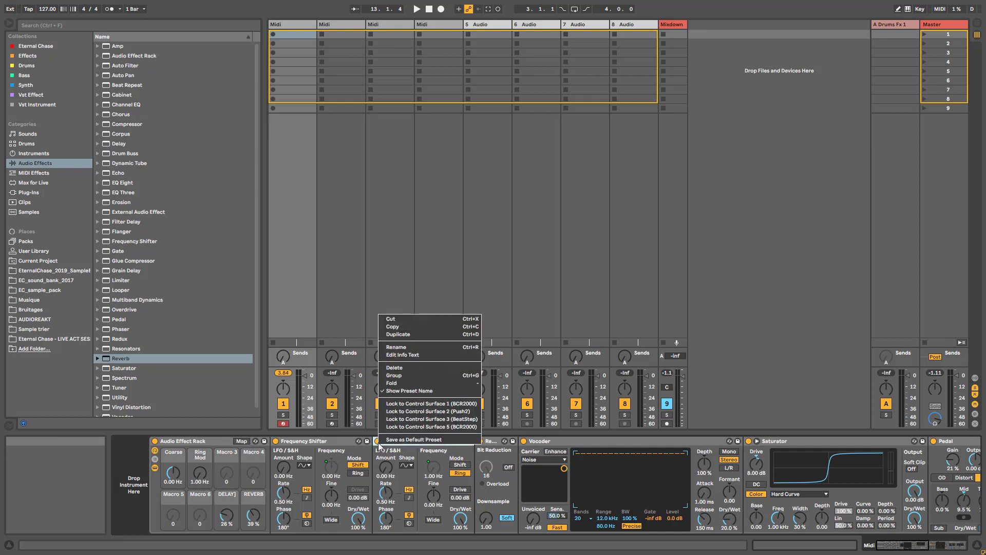
pyautogui.click(385, 442)
pyautogui.rightClick(380, 442)
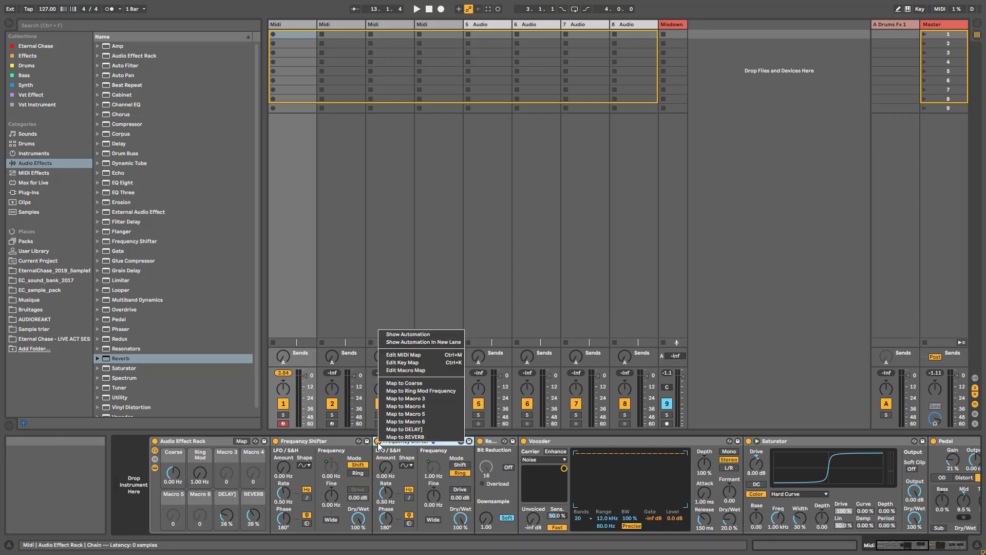
pyautogui.click(406, 399)
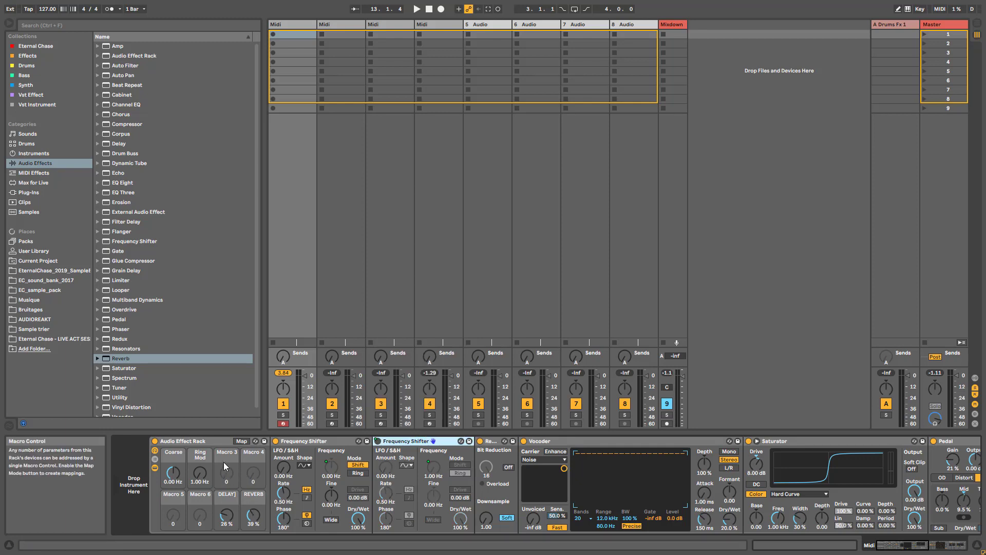
pyautogui.click(245, 442)
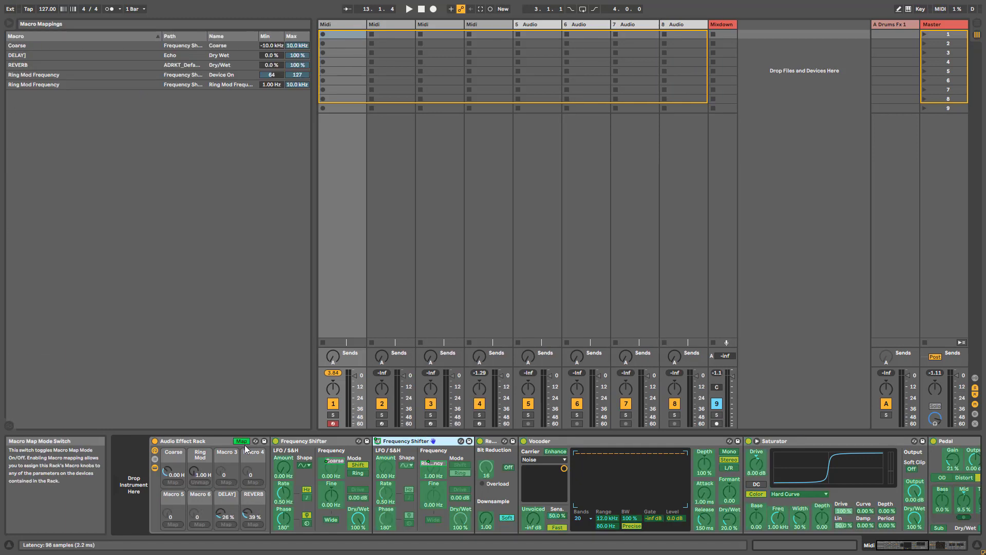
# Set the Device On mapping minimum to 1 and leave Map mode
pyautogui.click(275, 75)
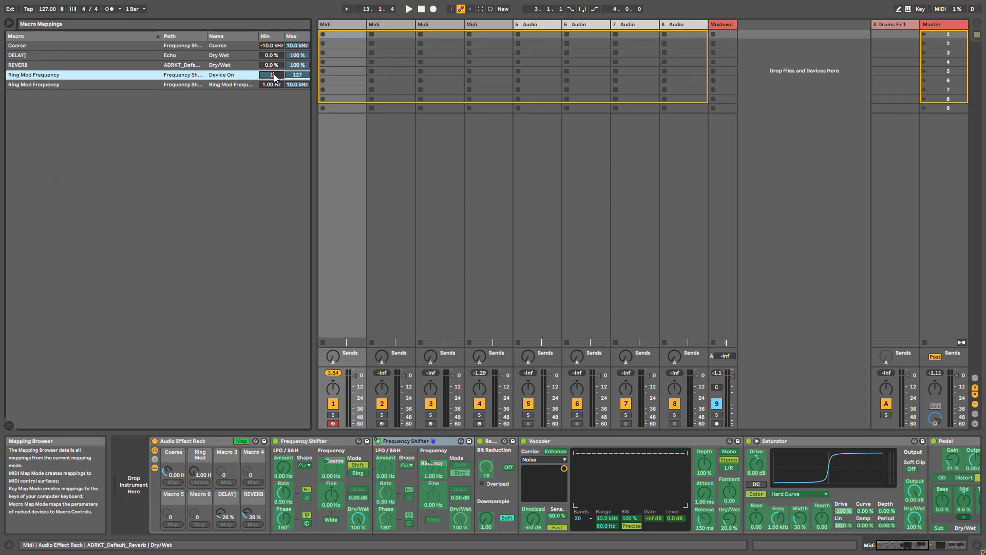
pyautogui.write('1')
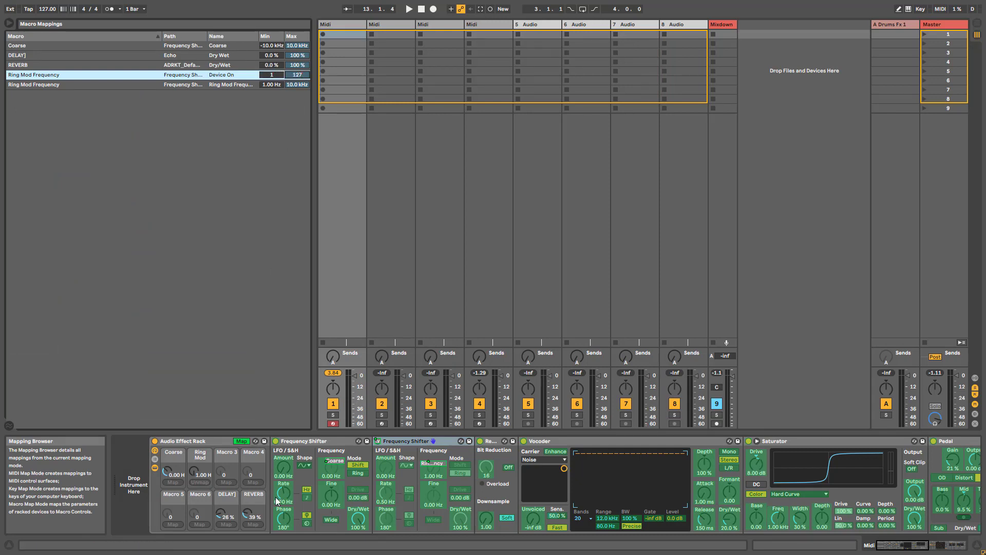
pyautogui.click(242, 441)
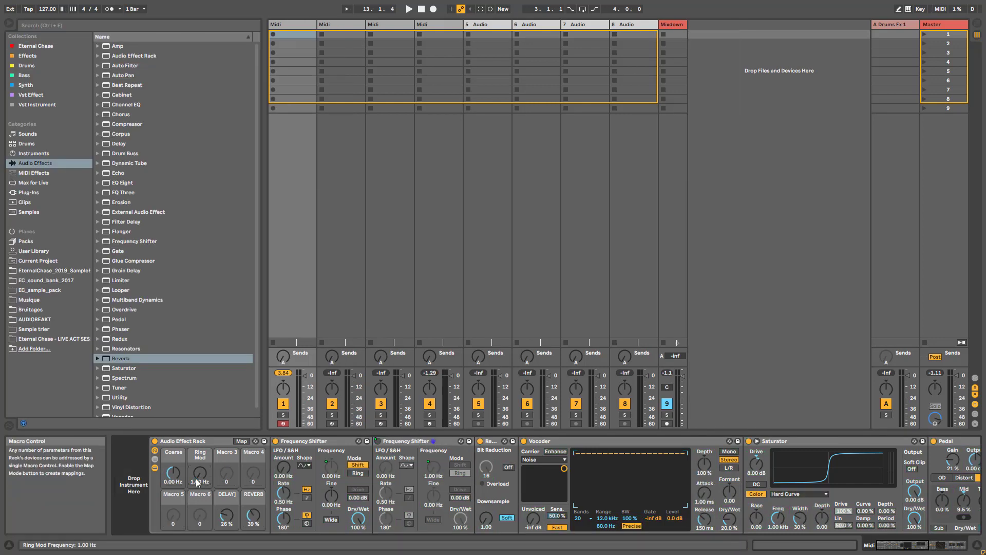
# Turn the Ring Mod macro up to 1.34 Hz and show the Synth presets
pyautogui.moveTo(198, 482); pyautogui.dragTo(198, 475)
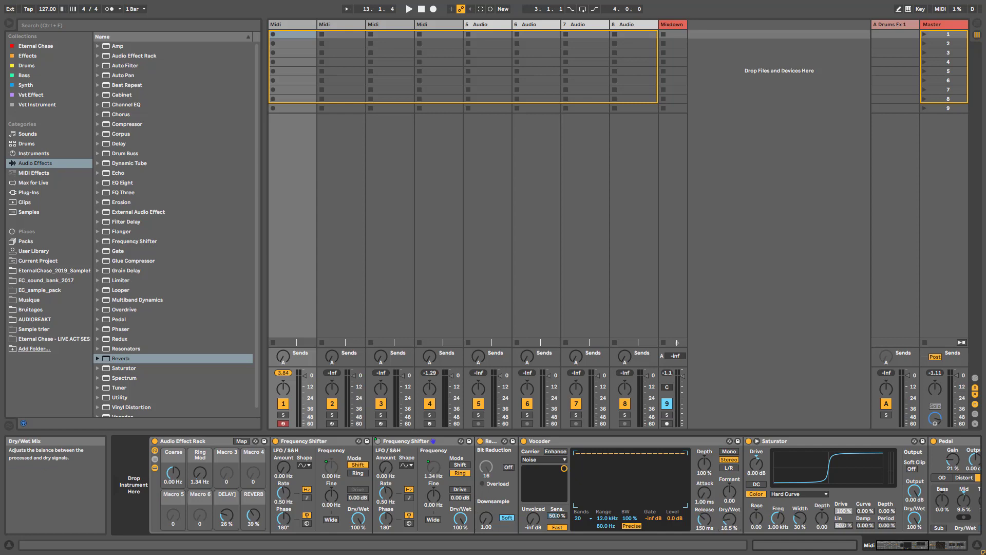
pyautogui.click(780, 443)
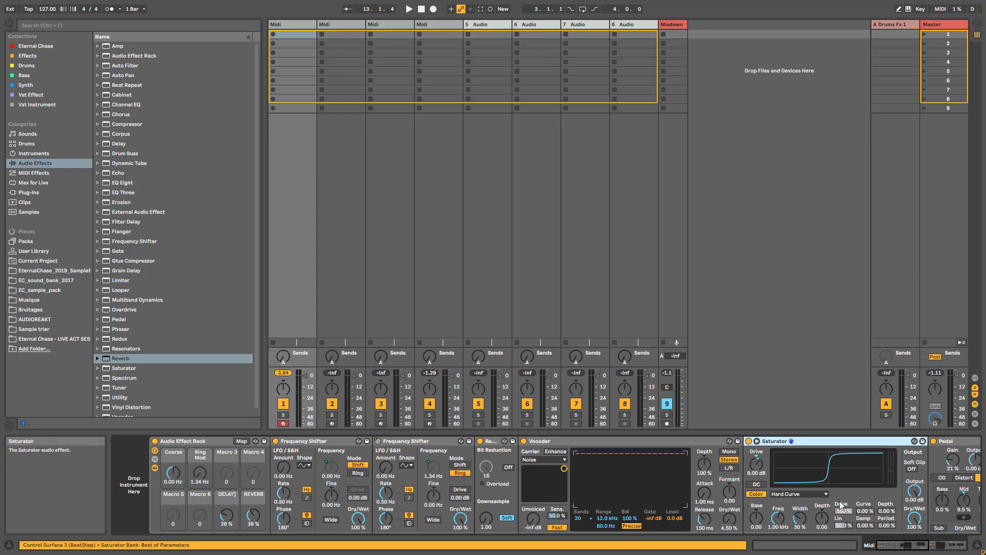
pyautogui.click(25, 84)
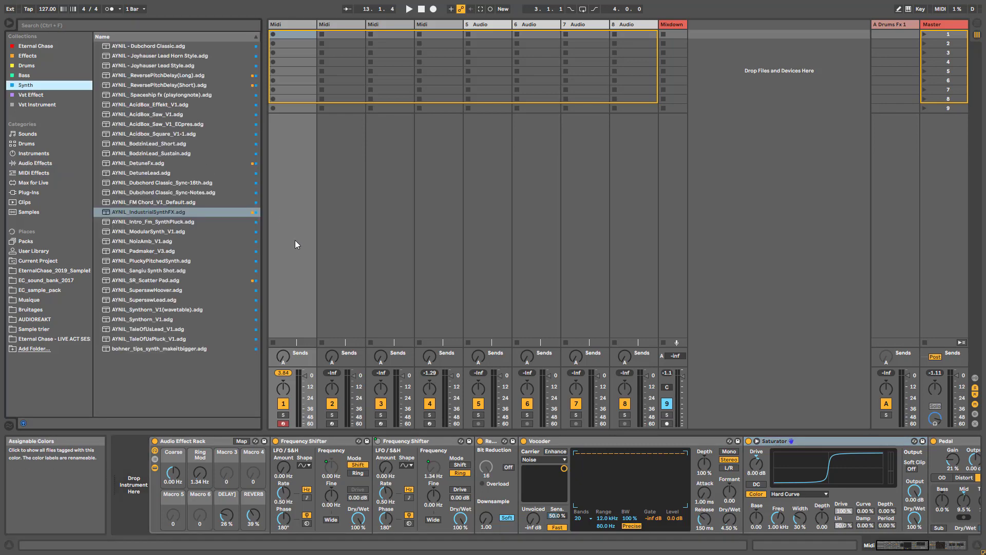
# Load AYNIL_IndustrialSynthFX.adg and unfold its two Frequency Shifters, Redux and Vocoder
pyautogui.doubleClick(133, 211)
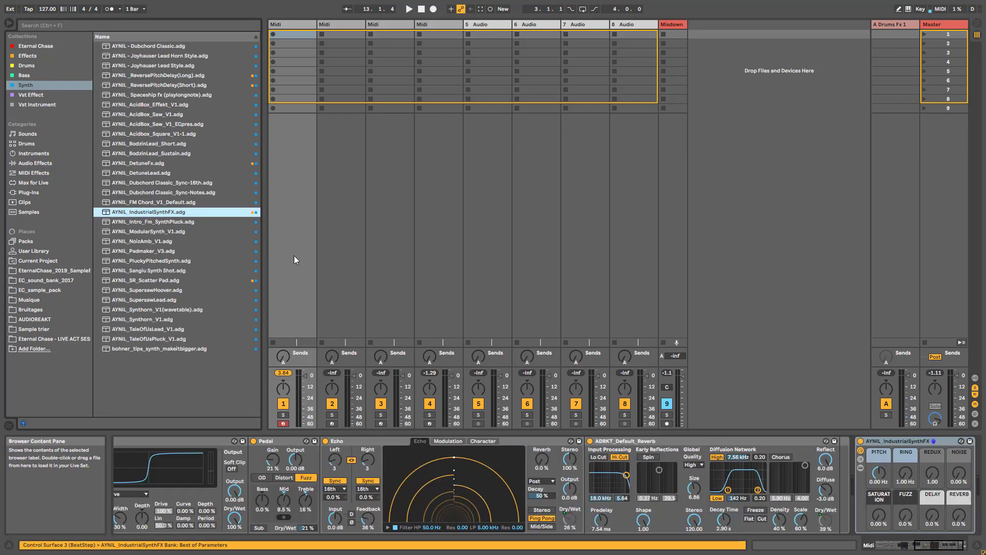
pyautogui.click(926, 551)
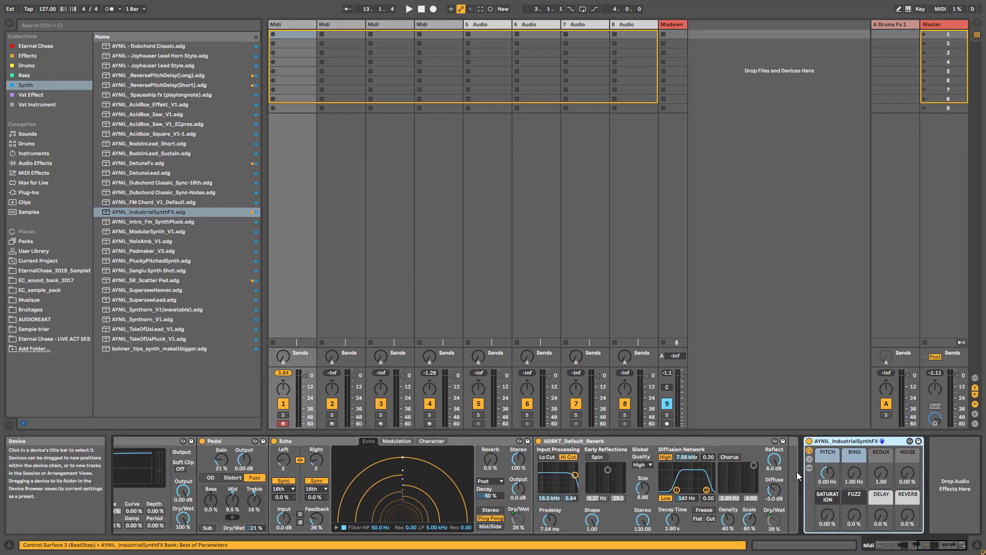
pyautogui.click(810, 468)
pyautogui.doubleClick(929, 488)
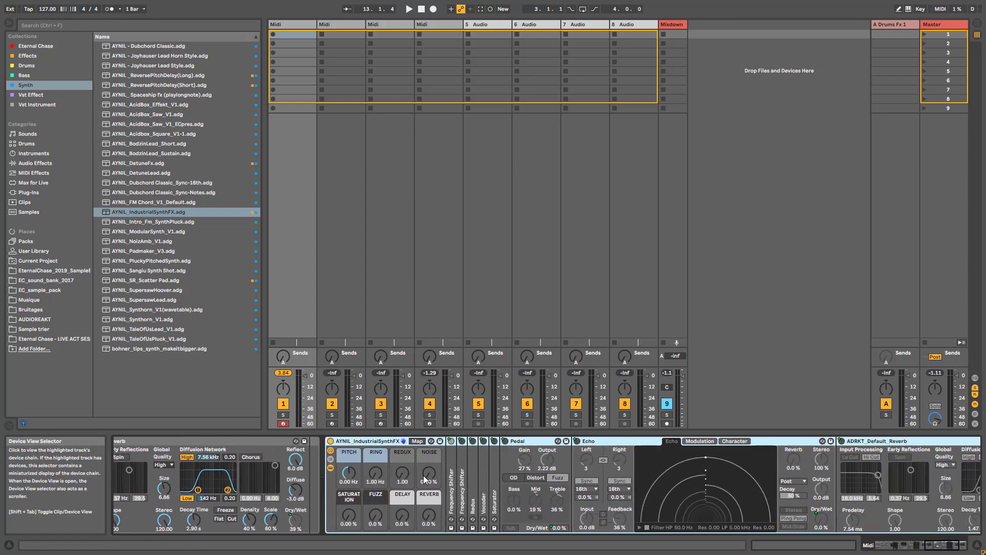
pyautogui.click(525, 480)
pyautogui.doubleClick(554, 481)
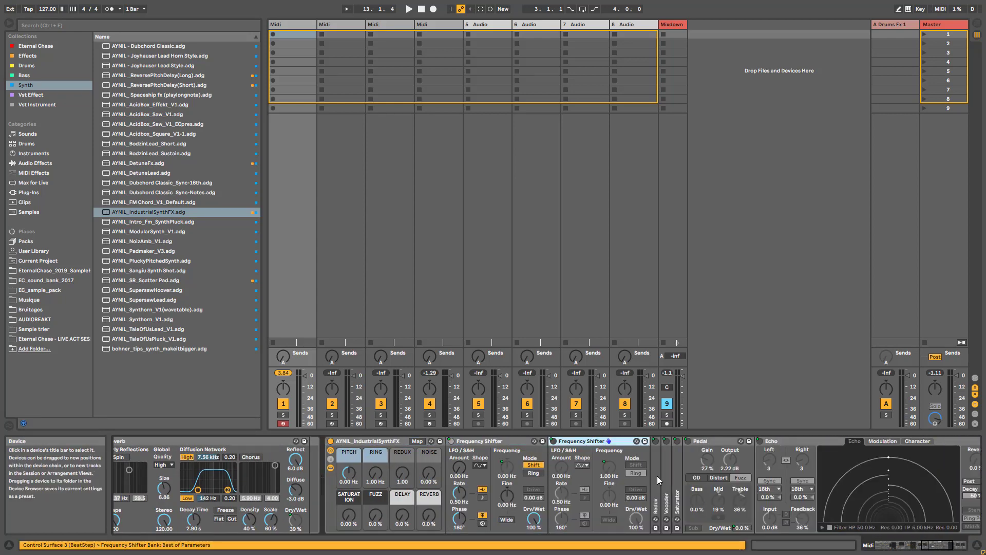
pyautogui.doubleClick(658, 474)
pyautogui.doubleClick(701, 478)
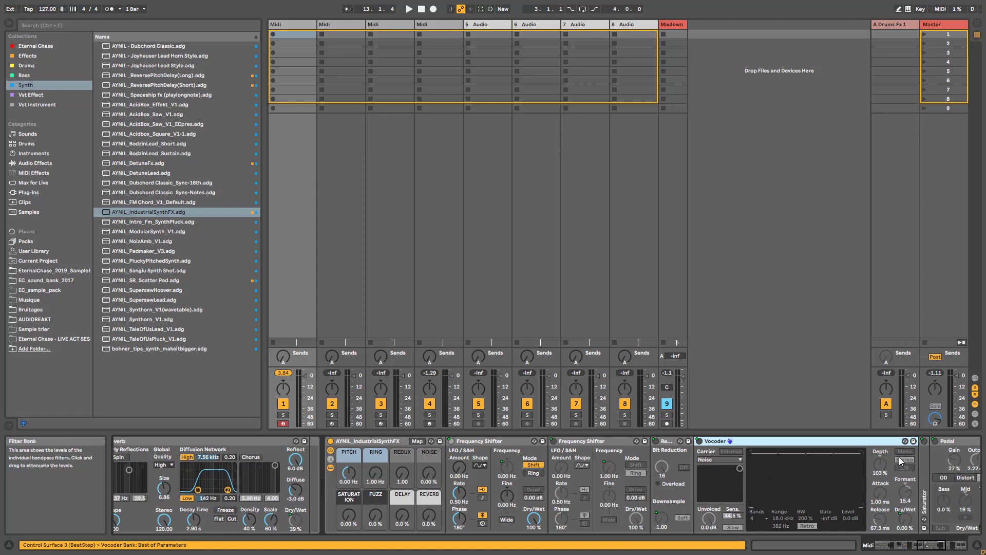
# Browse the chain past the Saturator, Pedal, Echo and reverb, then return to its start
pyautogui.click(922, 544)
pyautogui.click(934, 544)
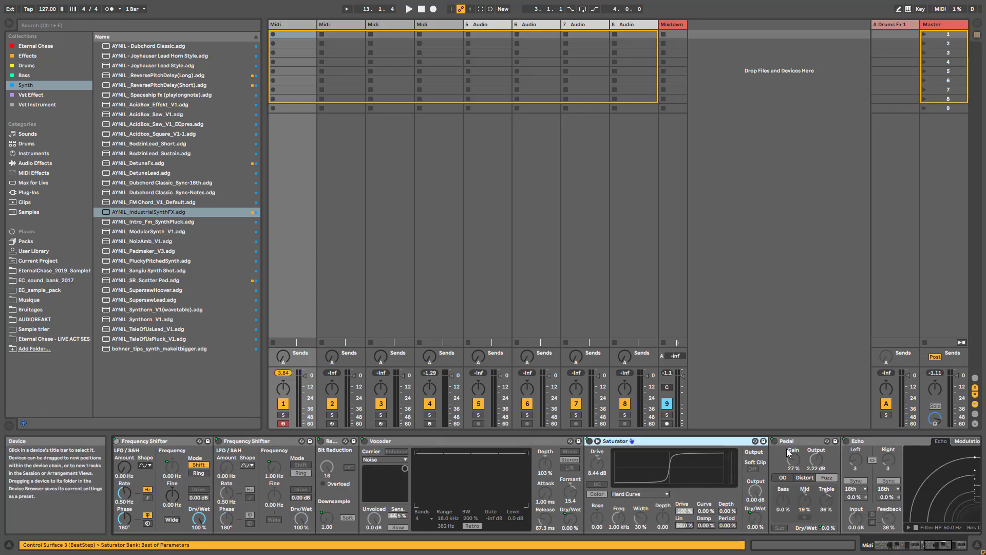
pyautogui.click(939, 545)
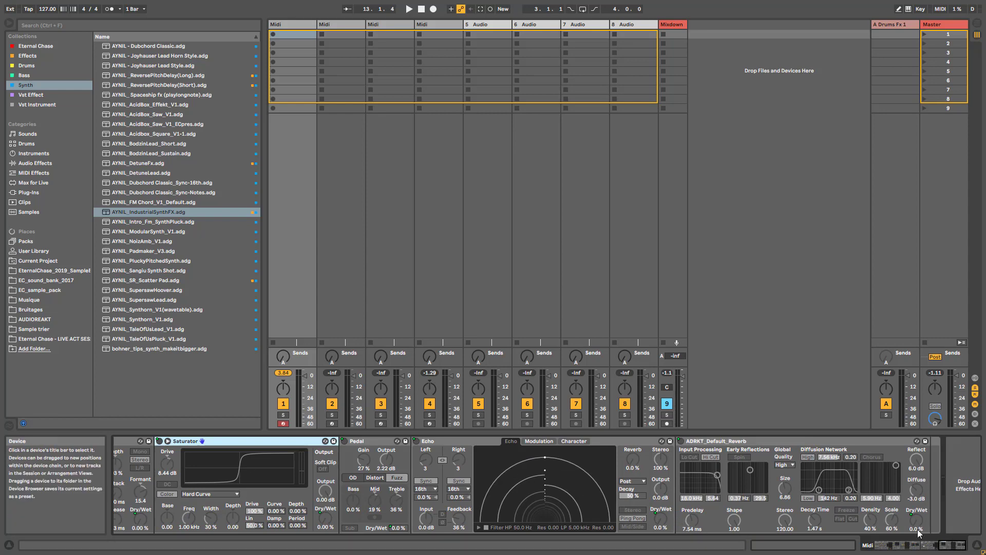
pyautogui.click(880, 546)
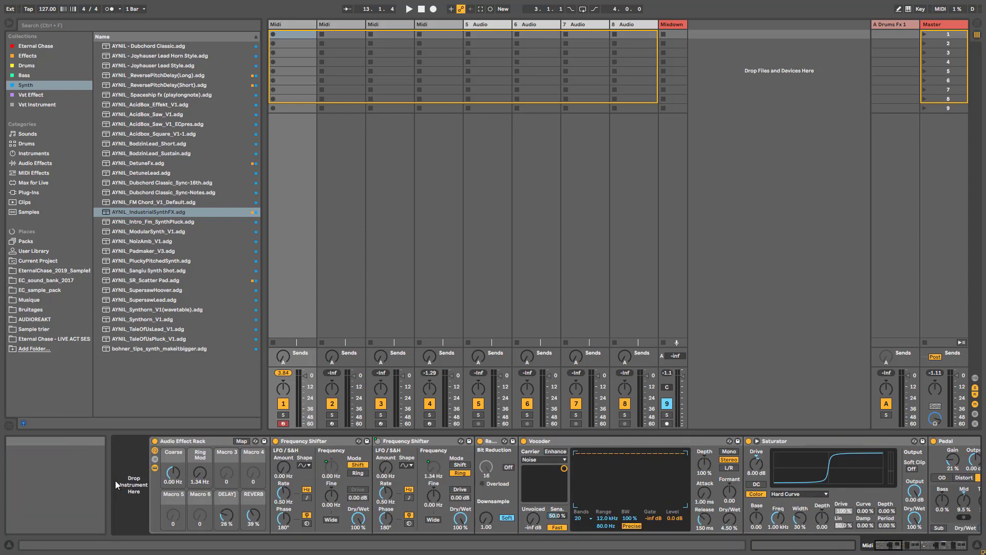
# Set the IndustrialSynthFX rack's DELAY macro to 24 % and its REDUX macro to 7.43
pyautogui.click(156, 468)
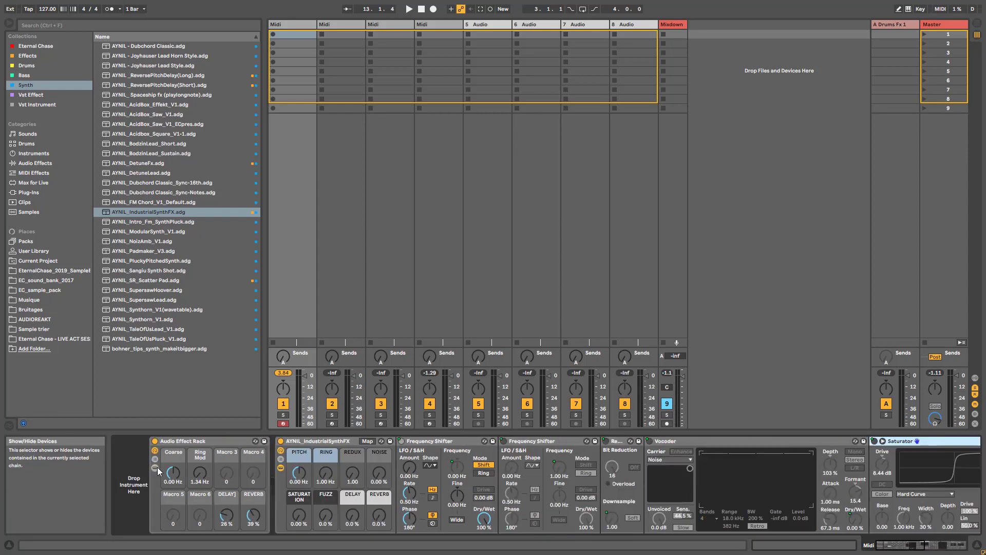
pyautogui.click(280, 467)
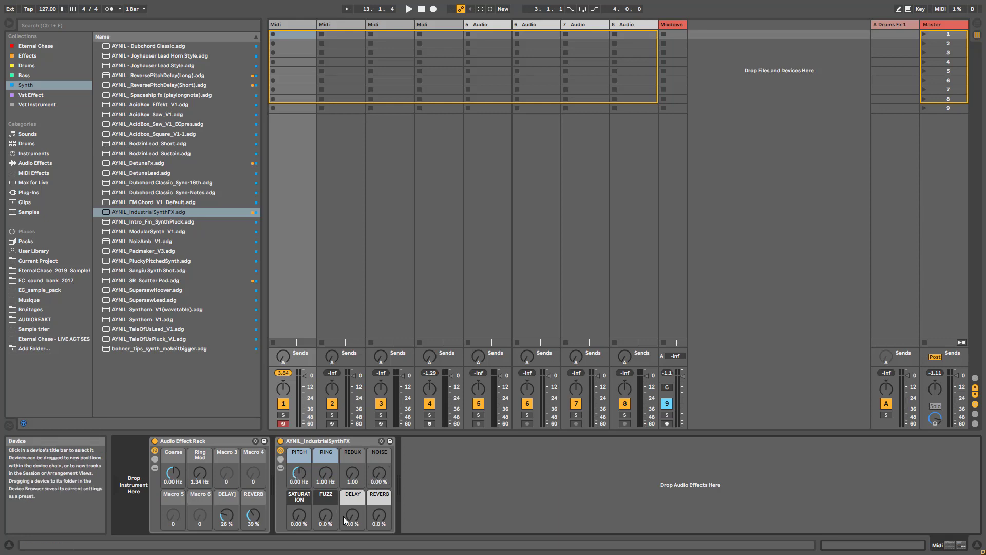
pyautogui.moveTo(352, 515)
pyautogui.mouseDown()
pyautogui.moveTo(352, 506)
pyautogui.moveTo(352, 534)
pyautogui.mouseUp()
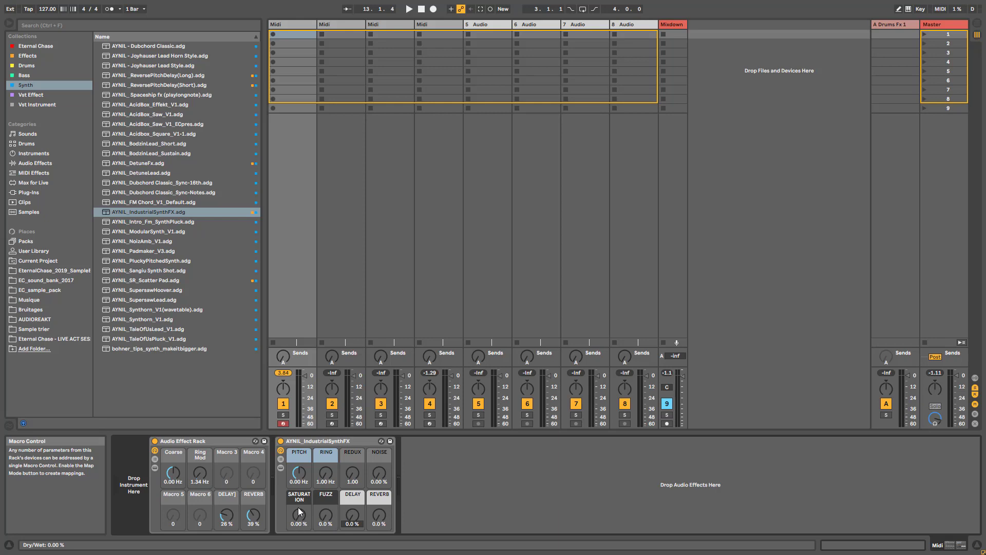
pyautogui.moveTo(351, 474); pyautogui.dragTo(351, 459)
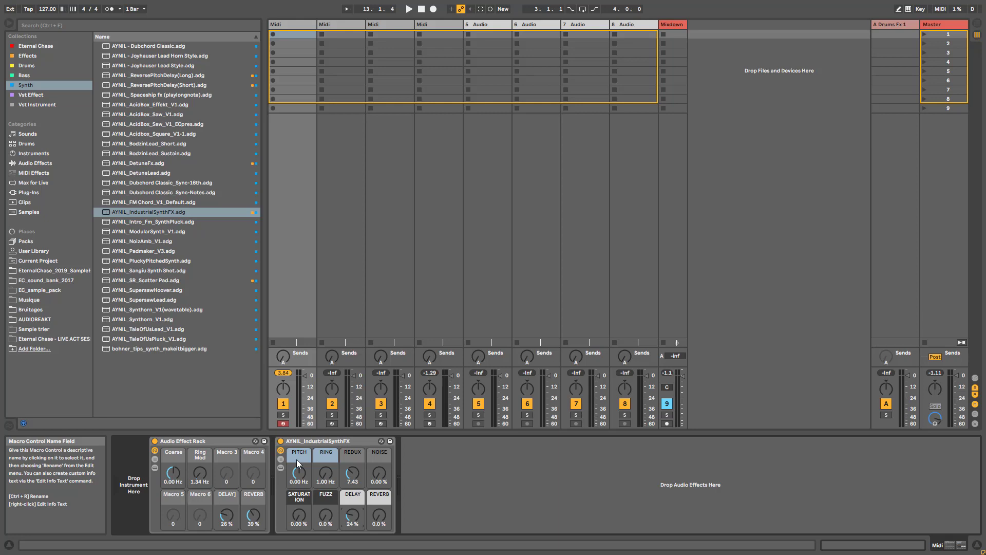
pyautogui.click(281, 466)
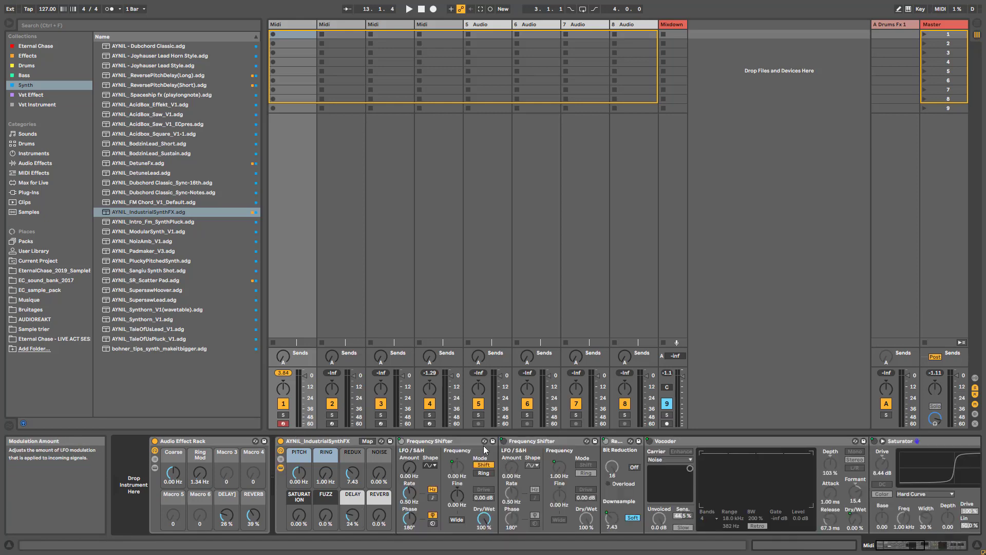
# Switch the Saturator curve to Digital Clip and the Pedal type from Fuzz to Distort
pyautogui.click(887, 546)
pyautogui.click(807, 494)
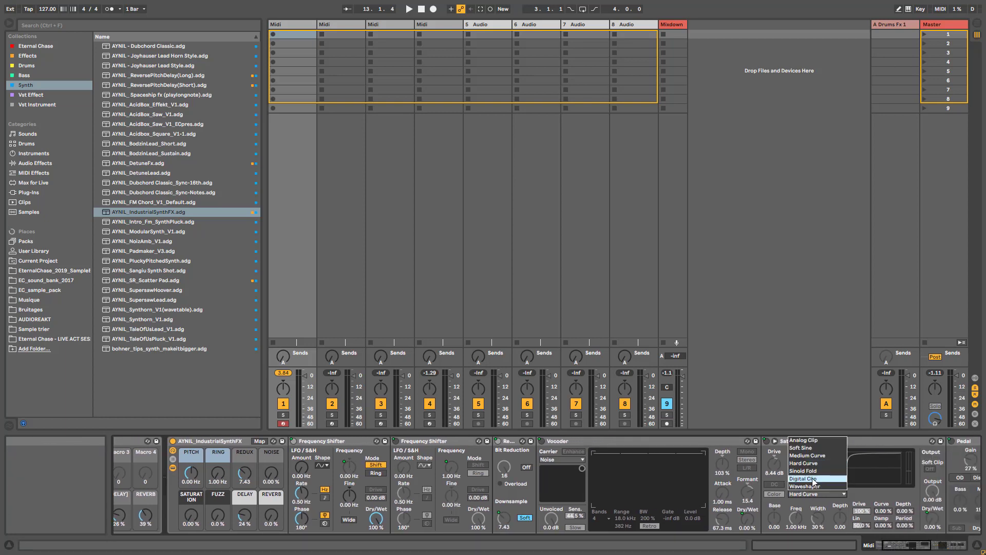
pyautogui.click(802, 478)
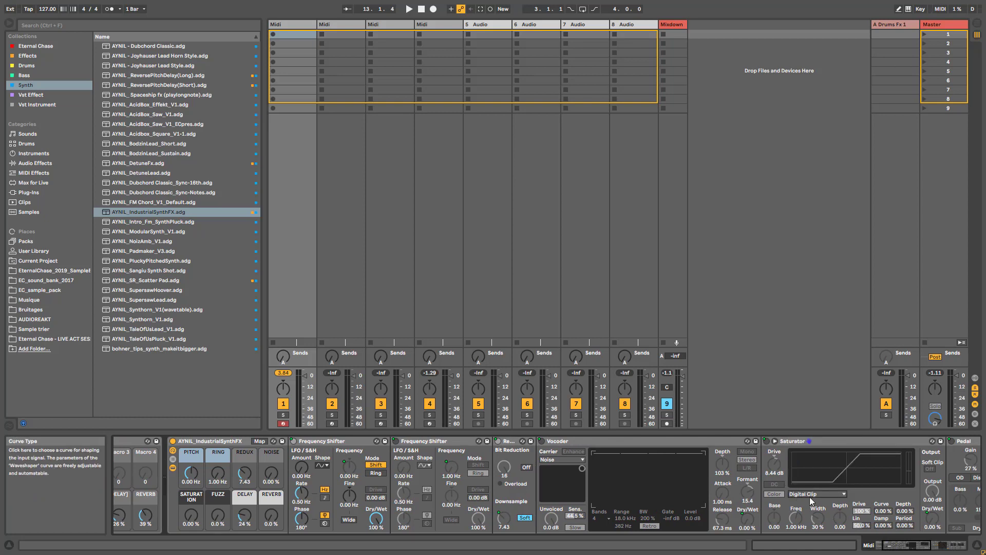
pyautogui.click(919, 546)
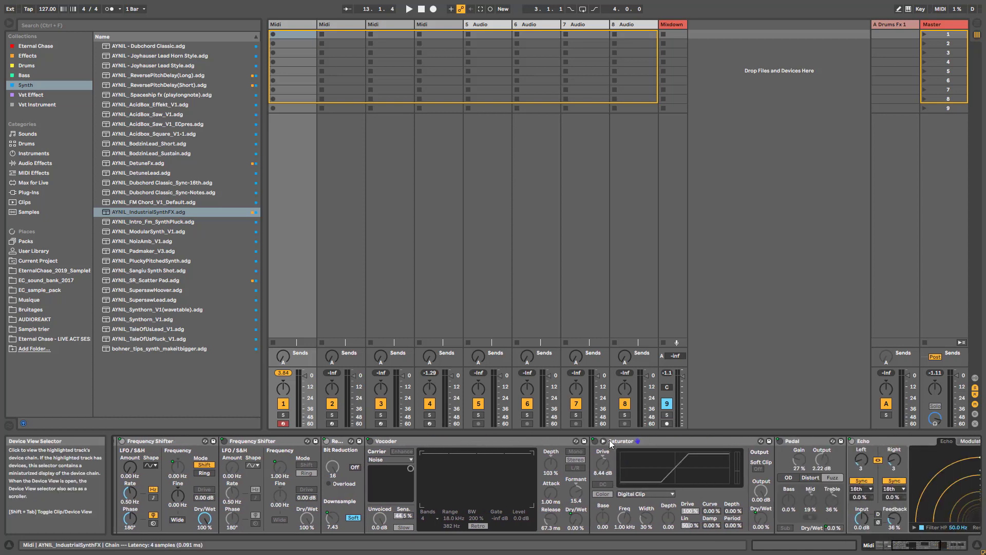
pyautogui.click(810, 477)
# Set Echo to Stereo with left and right delays of 5 sixteenths
pyautogui.click(927, 547)
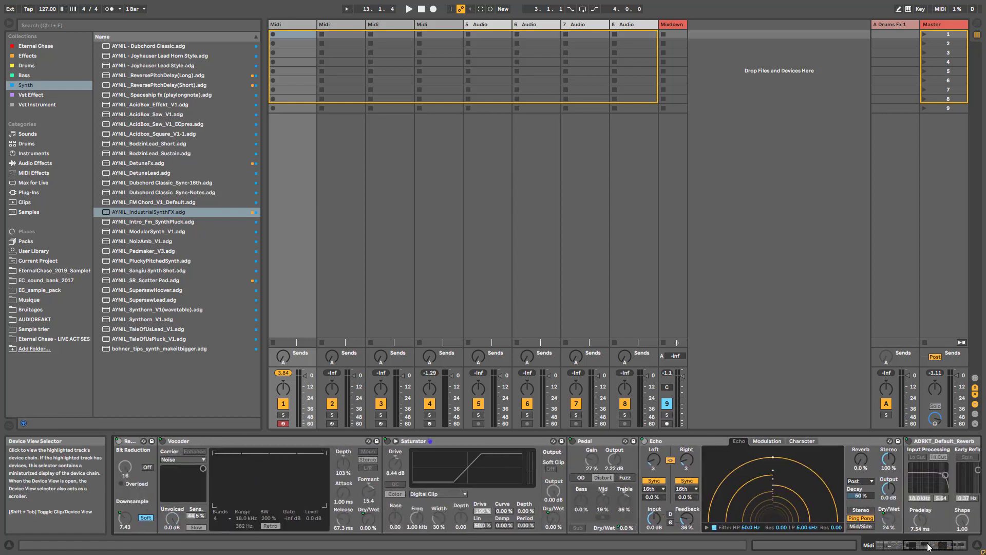
pyautogui.click(861, 510)
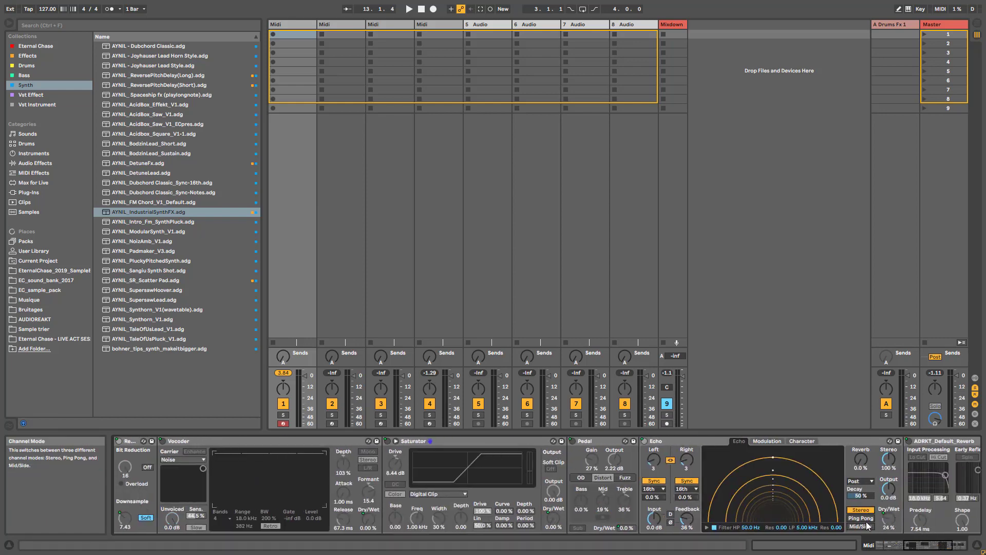
pyautogui.moveTo(684, 473); pyautogui.dragTo(683, 467)
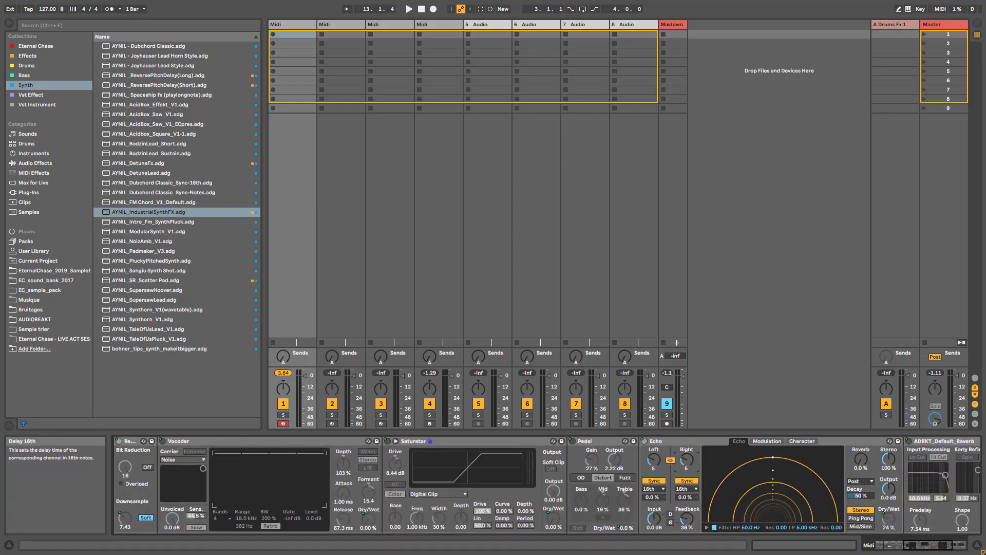
pyautogui.scroll(-5, 819, 520)
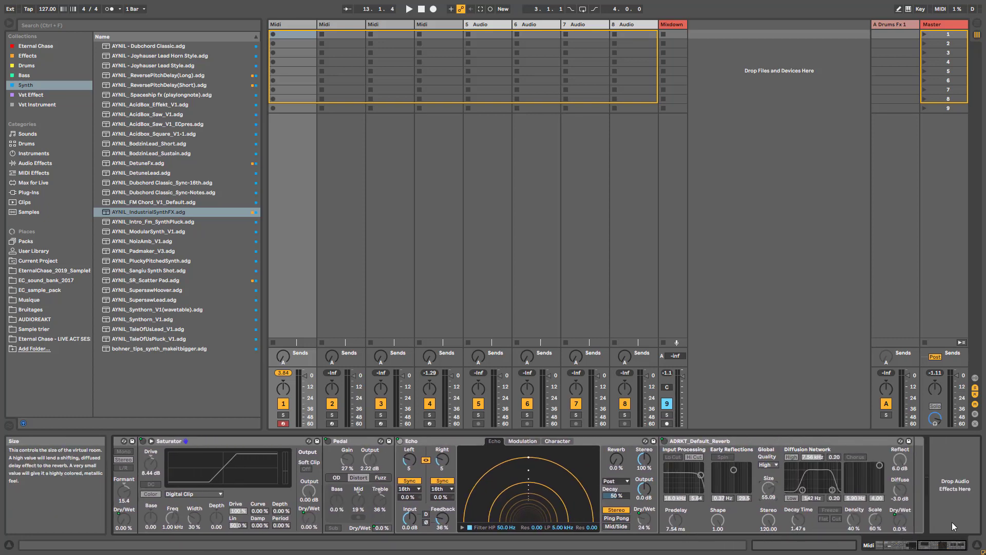
pyautogui.click(938, 546)
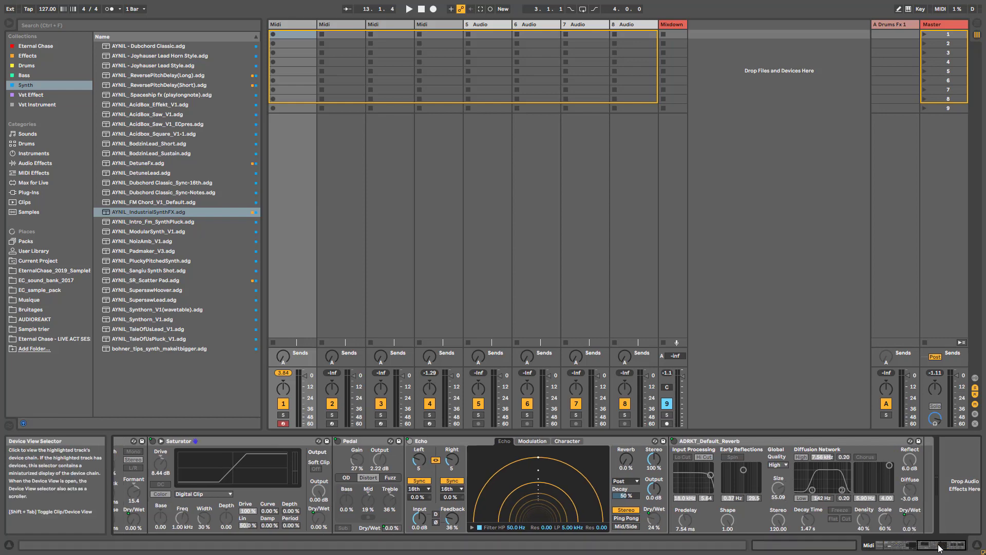
pyautogui.click(880, 549)
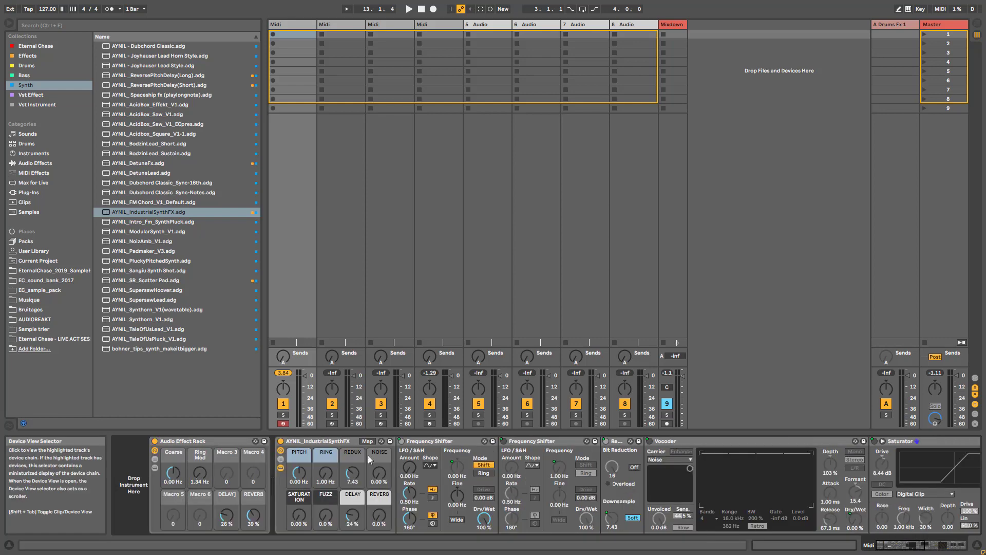
# Save the rack as the preset AYNIL_IndustrialSynthFX_02.adg
pyautogui.click(280, 468)
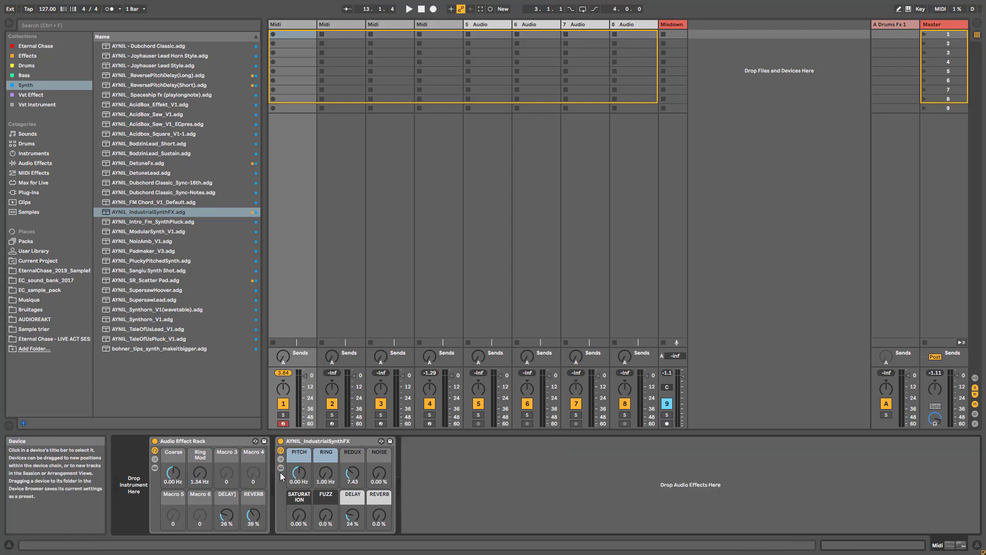
pyautogui.click(391, 442)
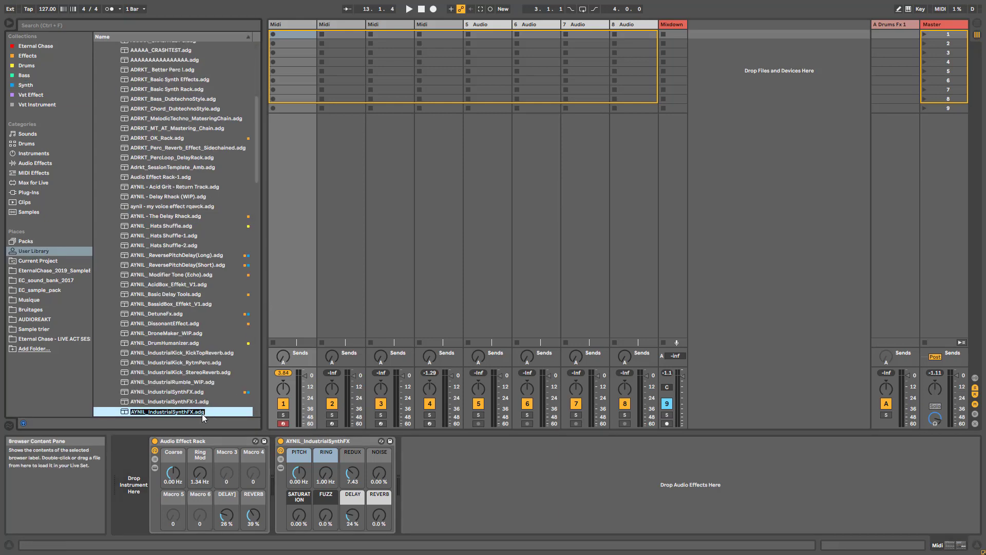
pyautogui.press('Return')
pyautogui.write('_02')
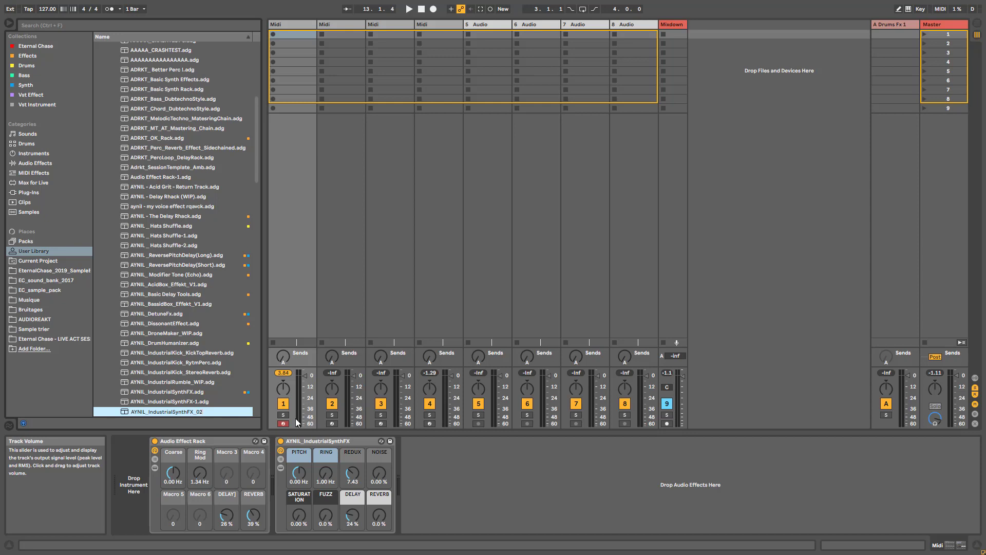
pyautogui.press('Return')
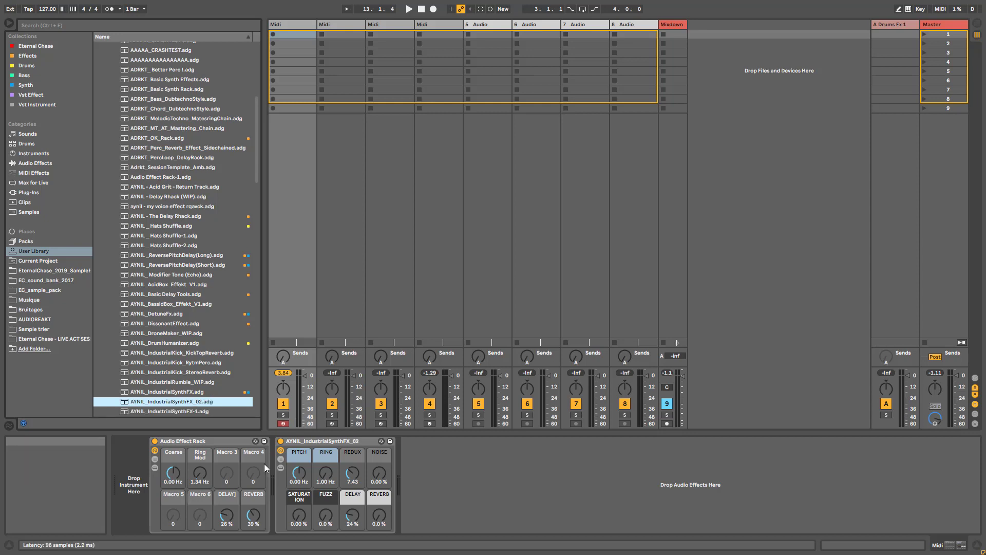
# Test-load the original and _02 IndustrialSynthFX presets, then delete those racks from the chain
pyautogui.doubleClick(162, 392)
pyautogui.doubleClick(168, 402)
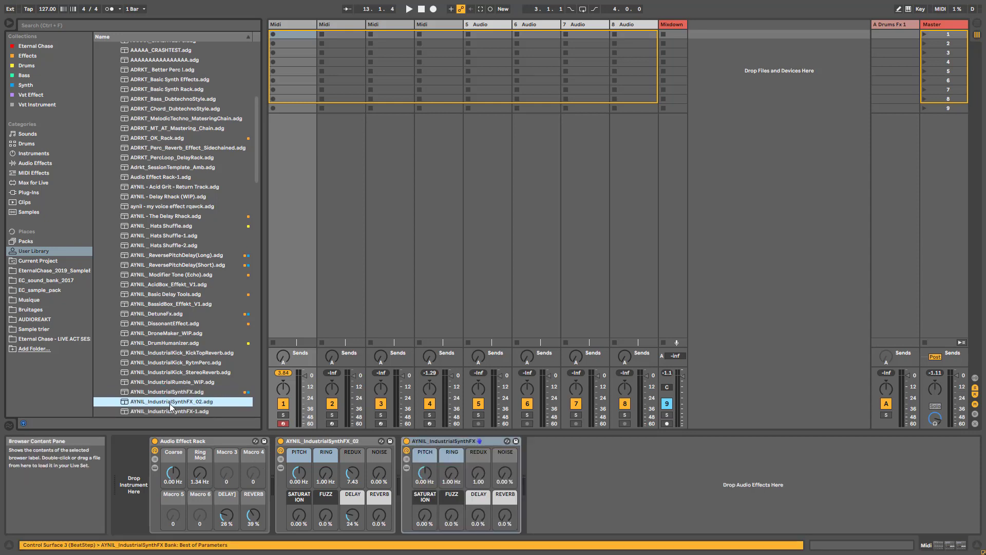
pyautogui.click(532, 467)
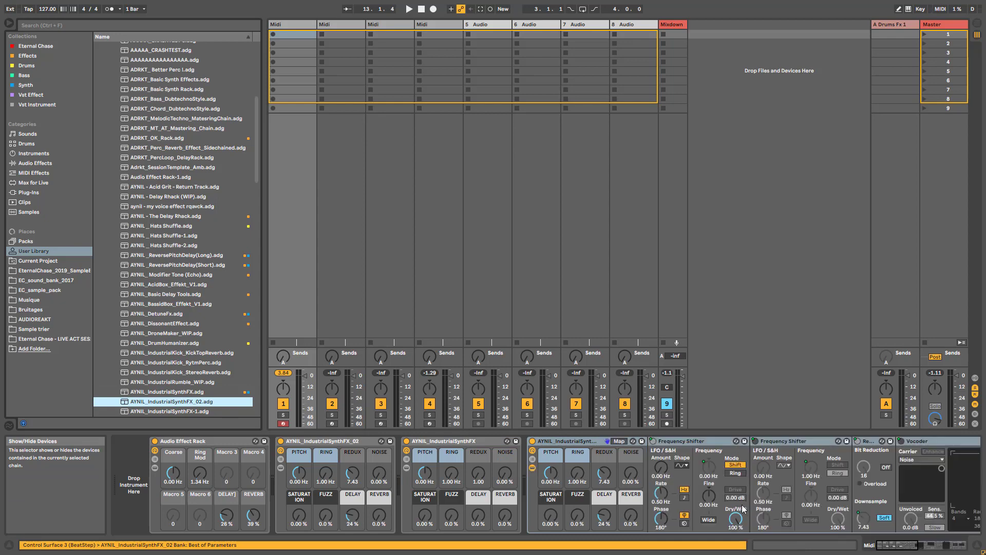
pyautogui.hscroll(8, 159, 442)
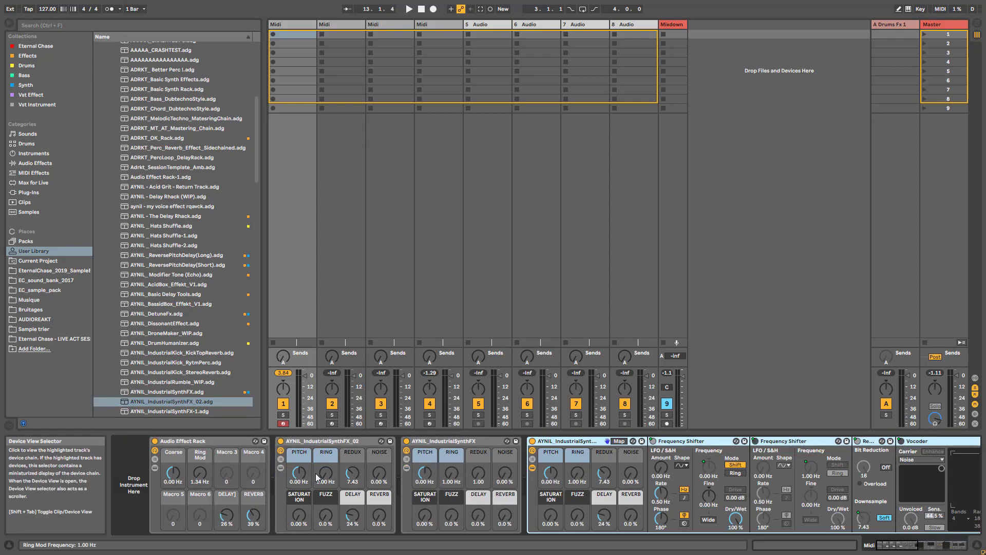
pyautogui.press('Delete')
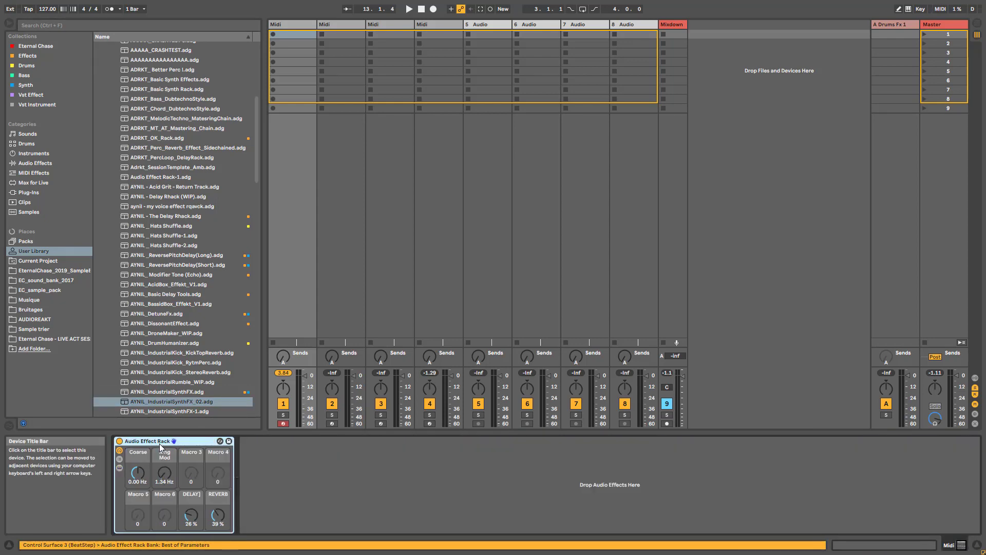
pyautogui.click(35, 163)
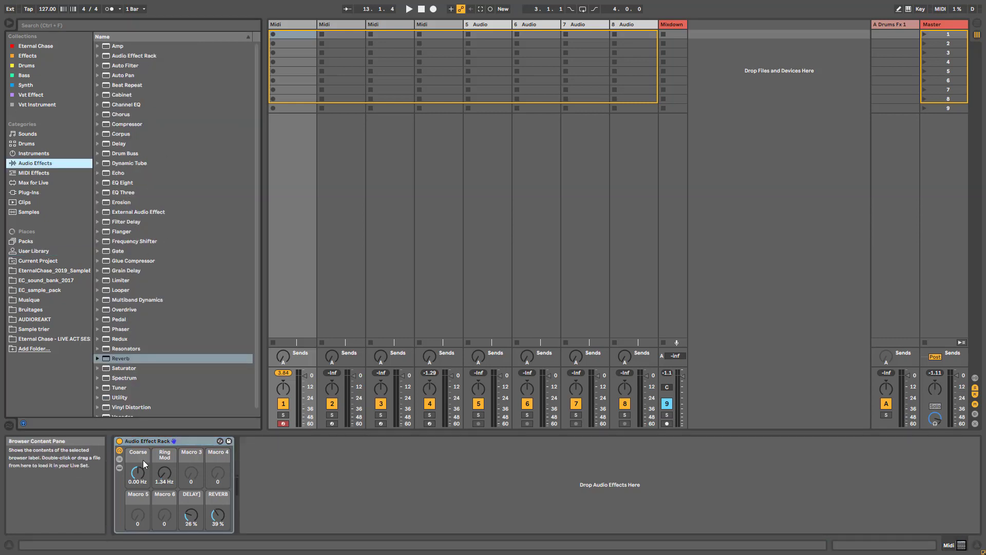
# Replace track 1's Audio Effect Rack with AYNIL_ReversePitchDelay(Short).adg from the Effects collection
pyautogui.click(153, 445)
pyautogui.press('Delete')
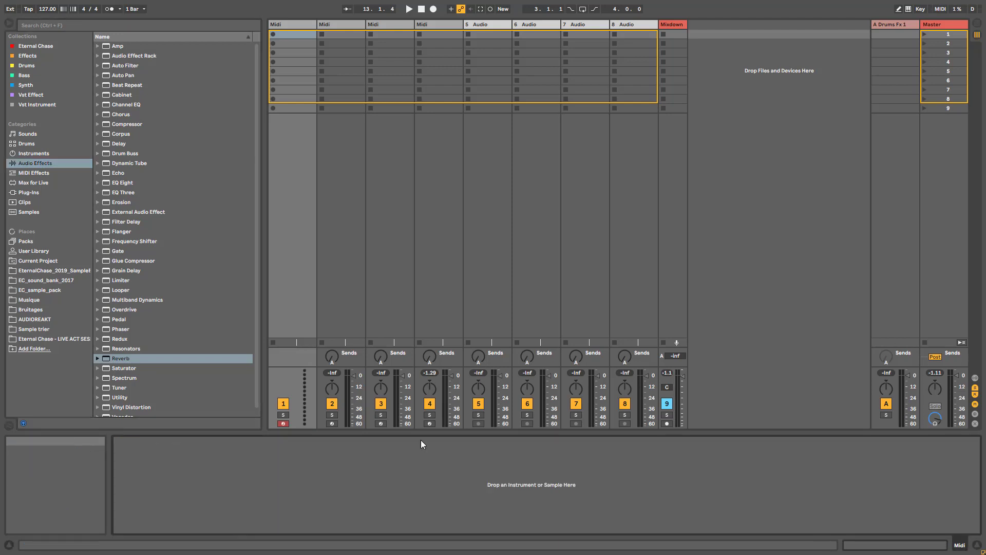
pyautogui.click(297, 26)
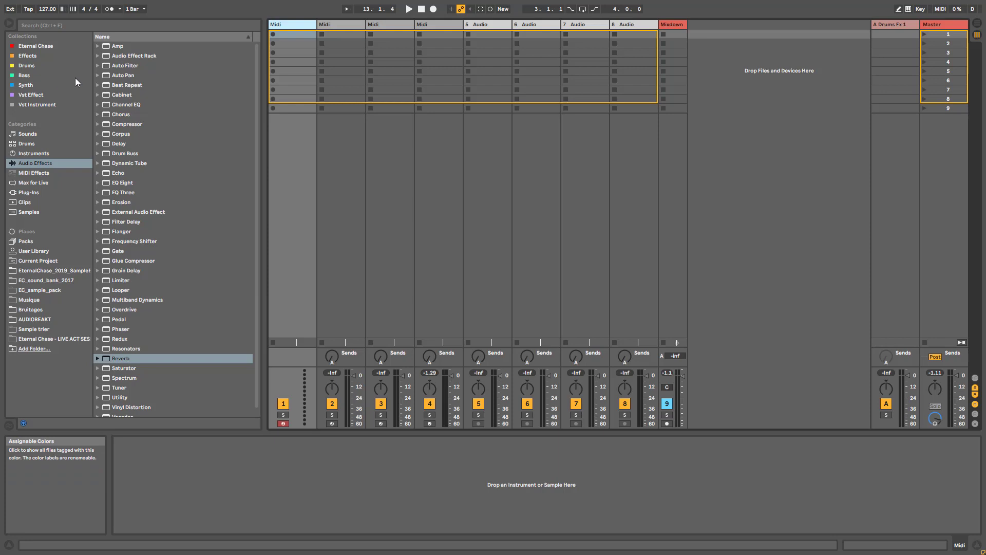
pyautogui.click(30, 64)
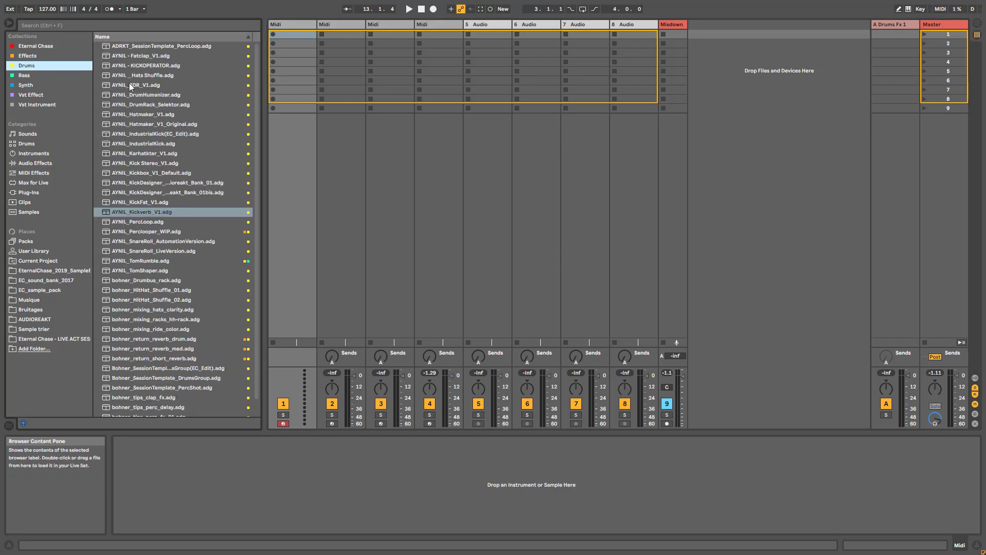
pyautogui.click(35, 58)
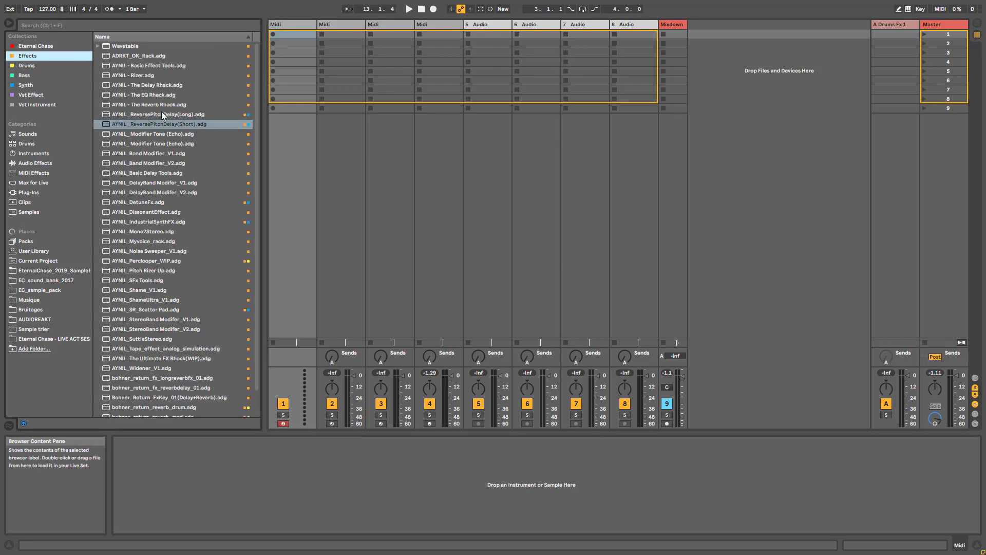
pyautogui.moveTo(156, 124); pyautogui.dragTo(200, 532)
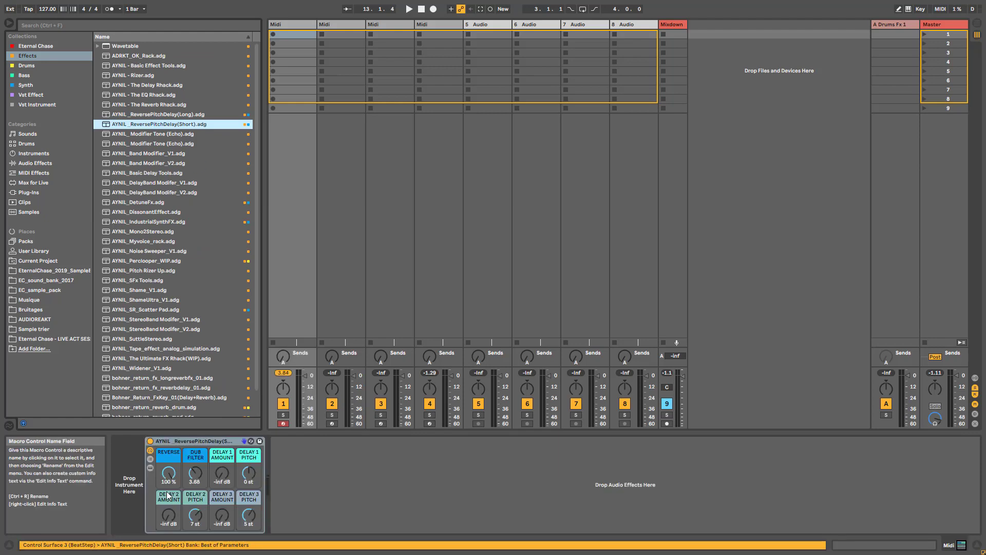
# Show the ReversePitchDelay rack's chains, then append an empty Audio Effect Rack and expand it
pyautogui.click(150, 467)
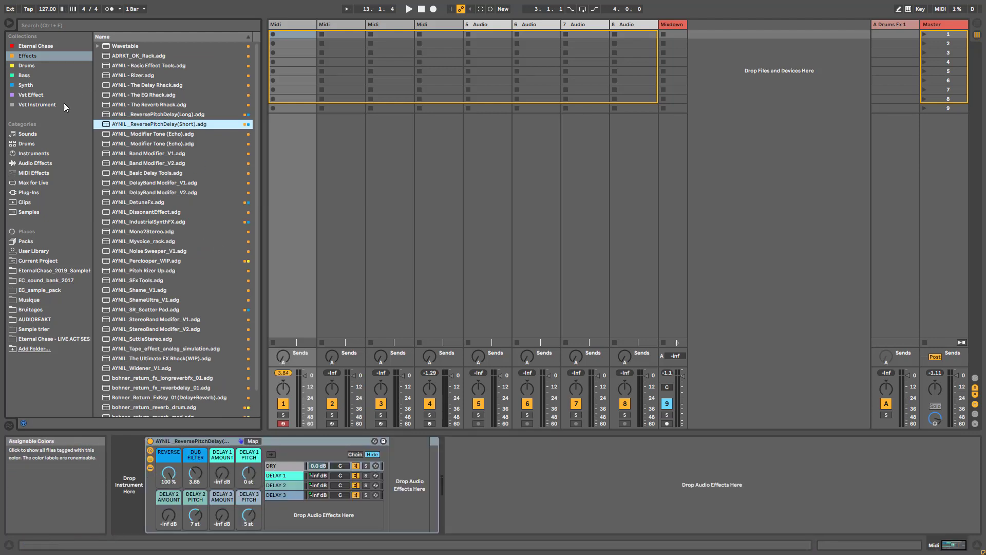
pyautogui.click(35, 163)
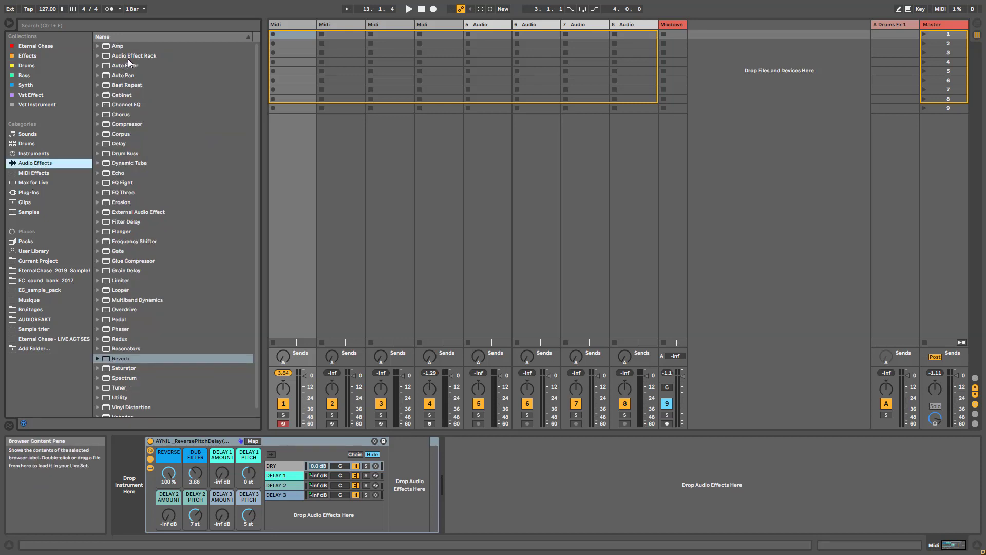
pyautogui.moveTo(131, 56); pyautogui.dragTo(465, 465)
pyautogui.click(450, 467)
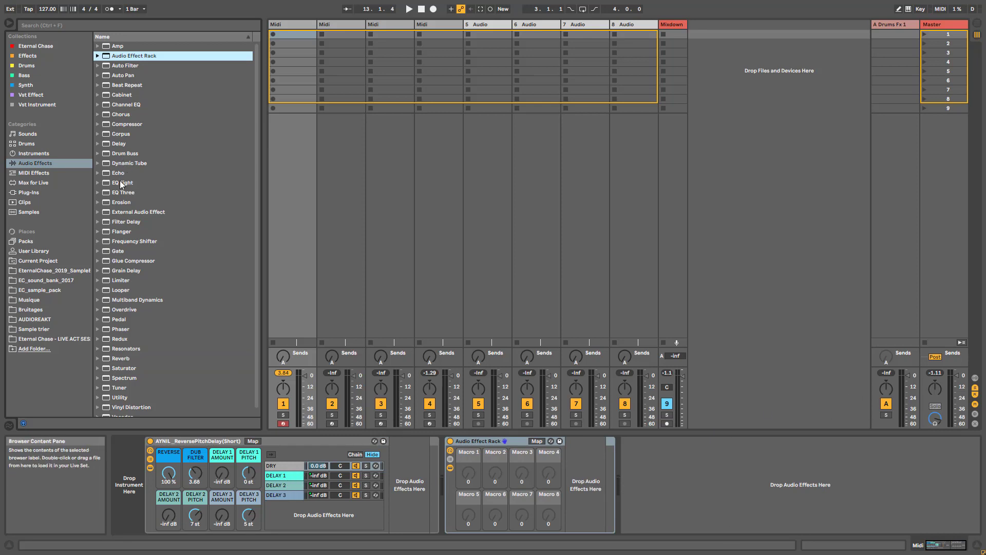
# Add EQ Three to the rack's LOW chain with its mid and high bands off
pyautogui.moveTo(118, 192); pyautogui.dragTo(571, 460)
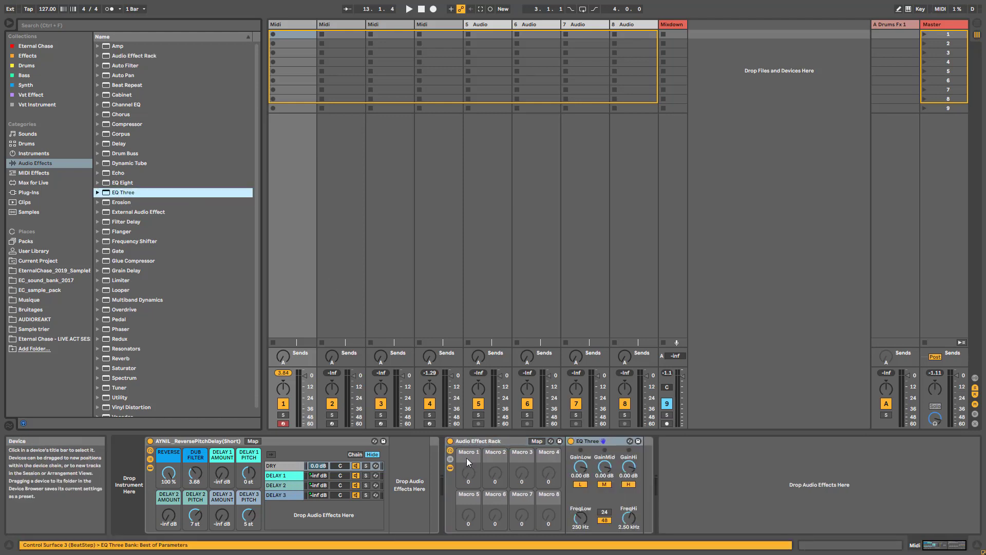
pyautogui.click(452, 460)
pyautogui.click(584, 467)
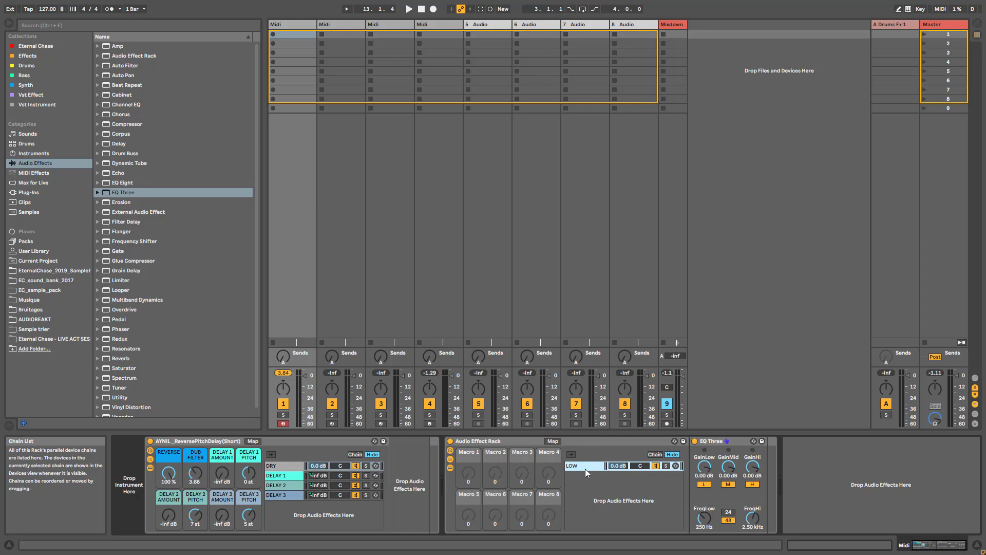
pyautogui.click(728, 484)
pyautogui.click(752, 484)
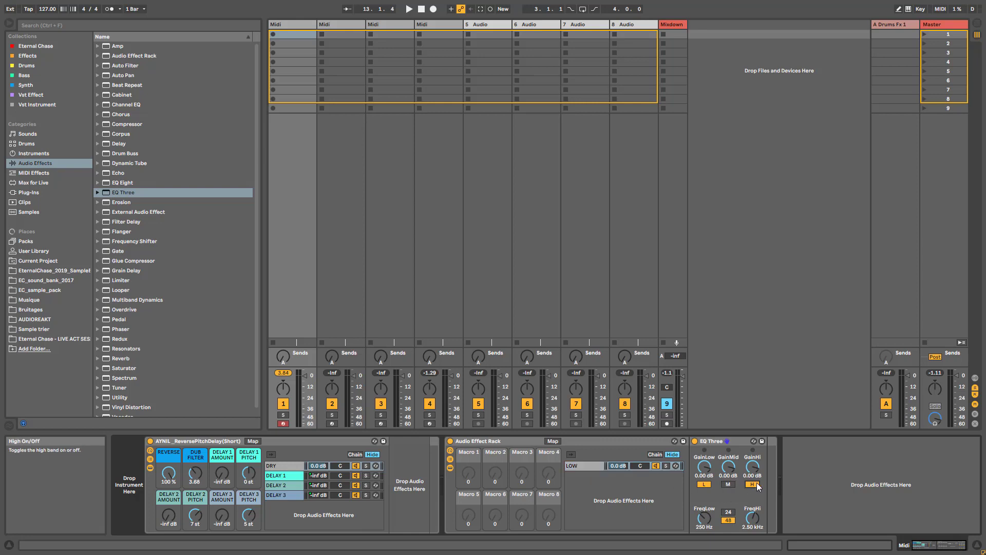
# Duplicate LOW as a HI chain with only the high band on, and add ADRKT_Default_Reverb
pyautogui.click(576, 464)
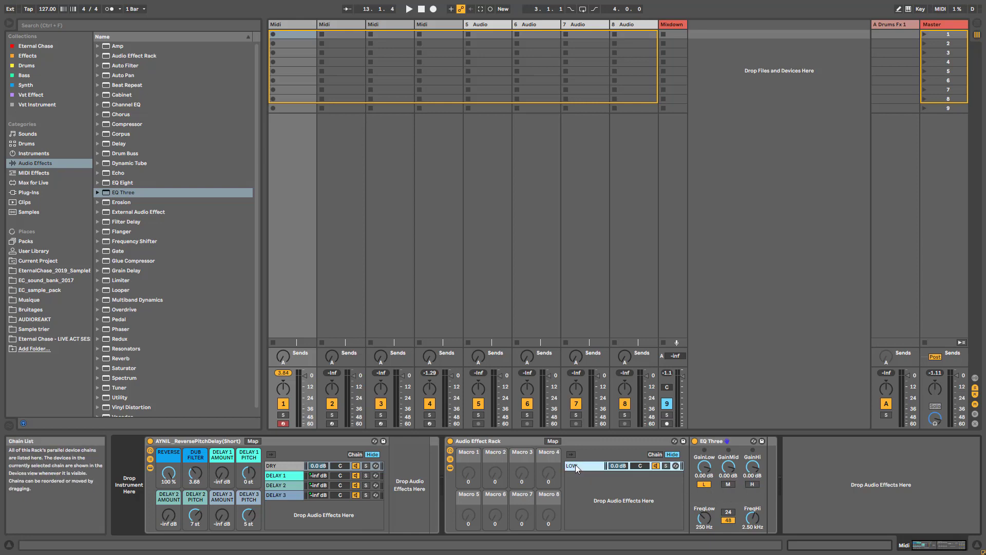
pyautogui.hotkey('ctrl', 'd')
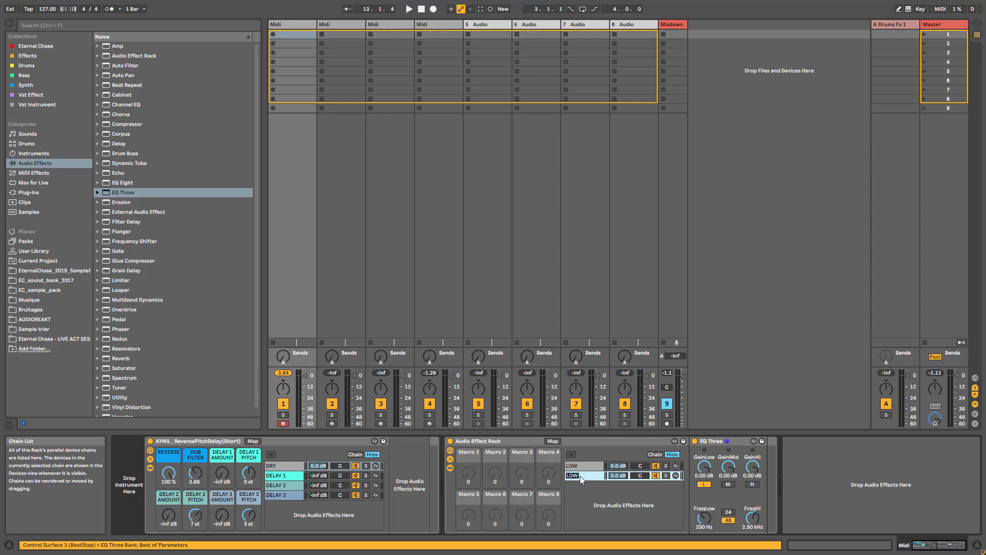
pyautogui.click(752, 484)
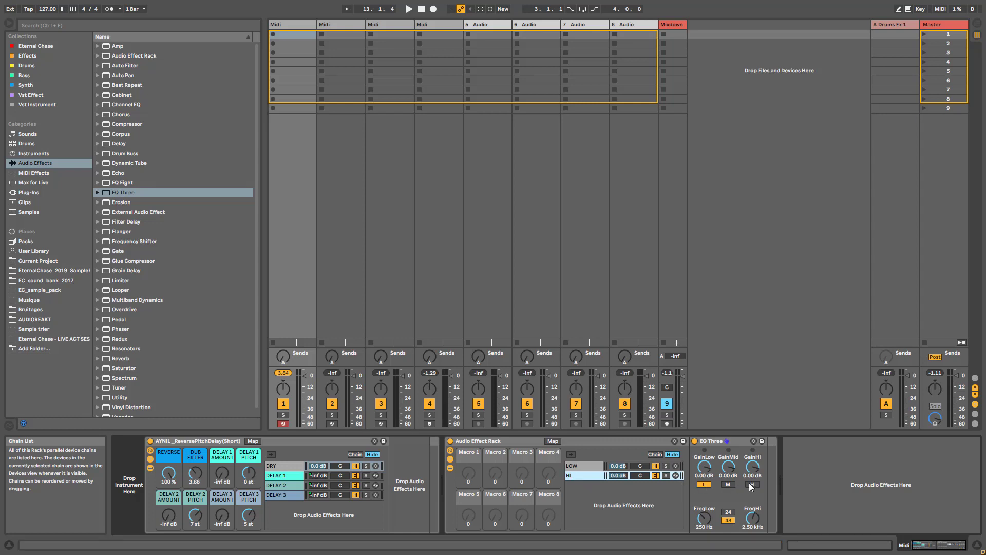
pyautogui.click(704, 483)
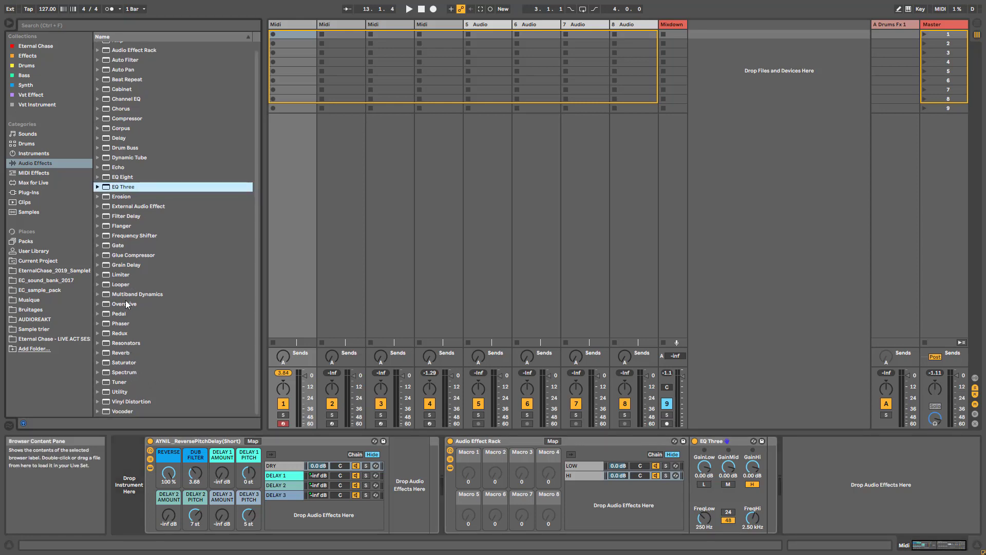
pyautogui.moveTo(123, 358); pyautogui.dragTo(596, 475)
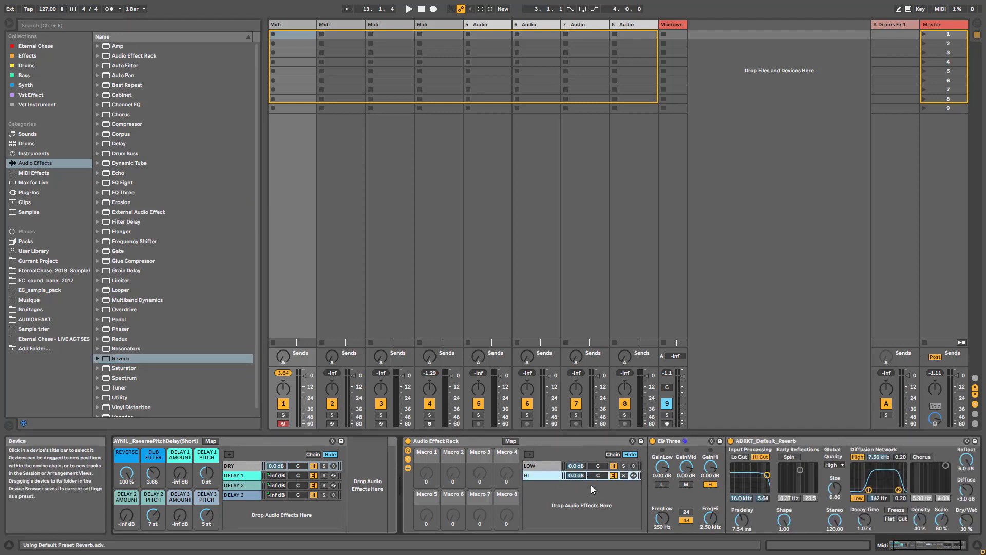
# Inspect the LOW and HI chains' devices, including the HI chain's reverb
pyautogui.click(524, 475)
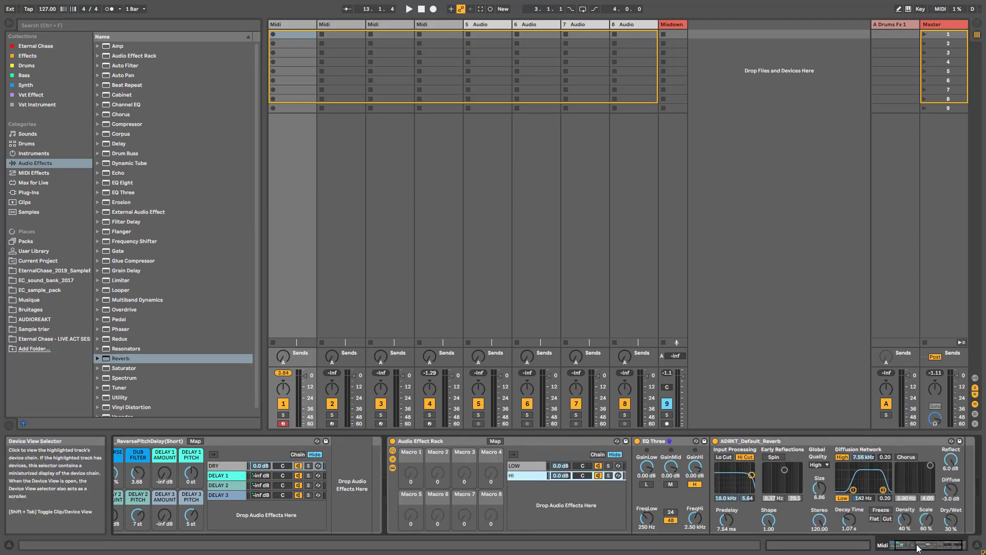
pyautogui.click(516, 465)
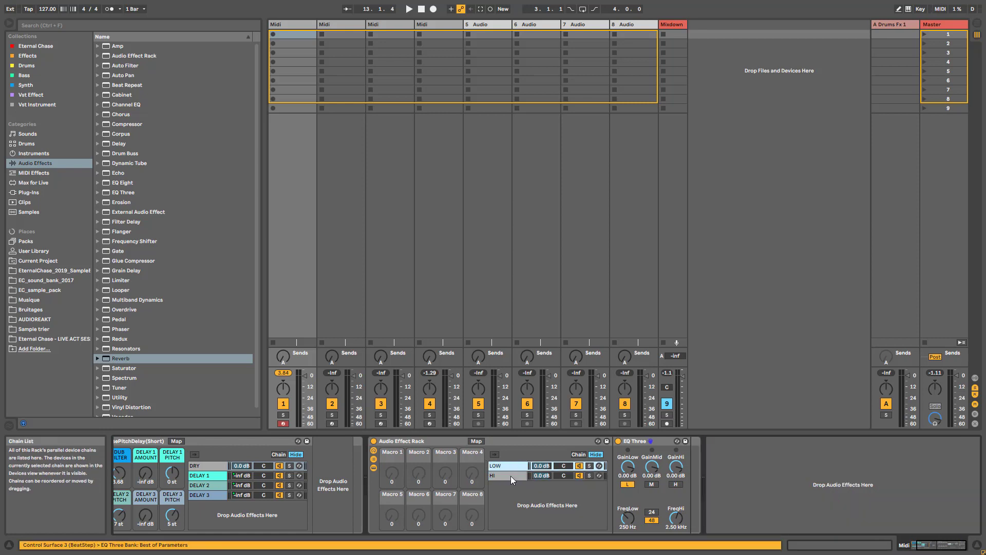
pyautogui.click(939, 550)
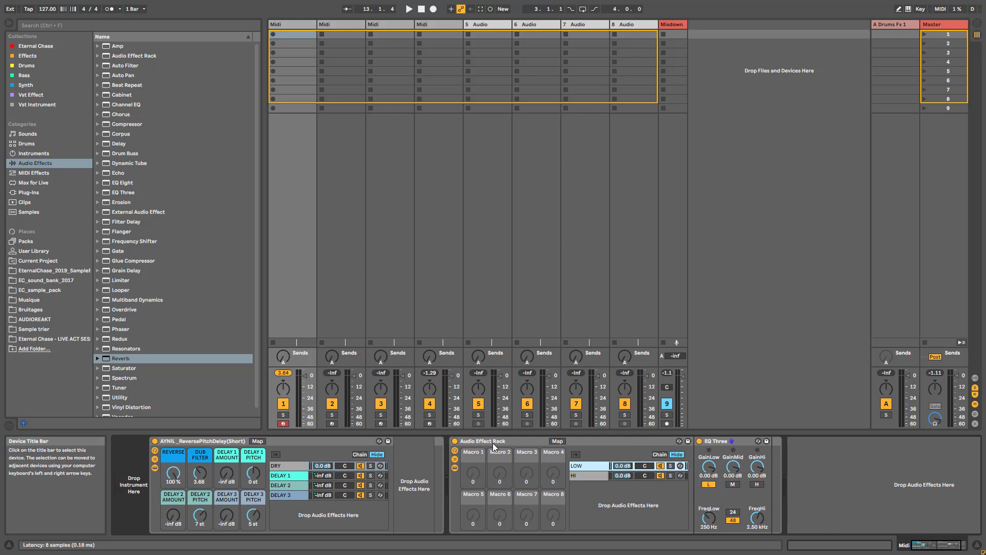
pyautogui.click(581, 476)
# Delete the LOW/HI rack and open the ReversePitchDelay rack's DELAY 1 chain
pyautogui.click(517, 440)
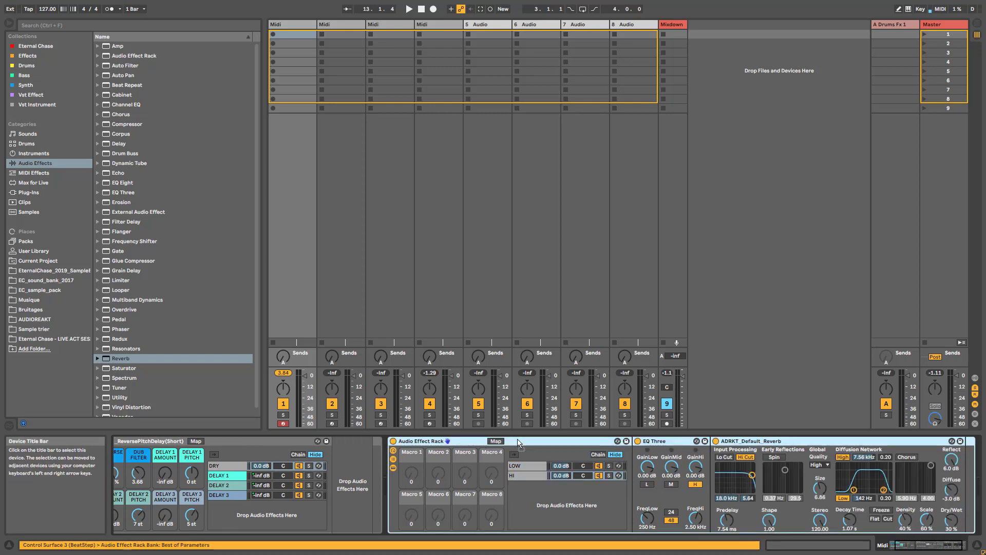
pyautogui.press('Delete')
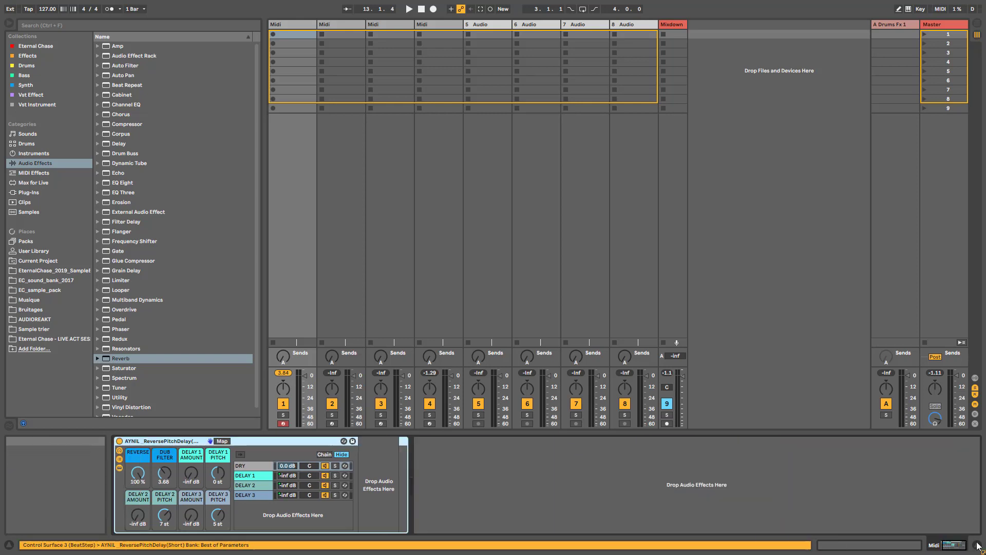
pyautogui.click(284, 477)
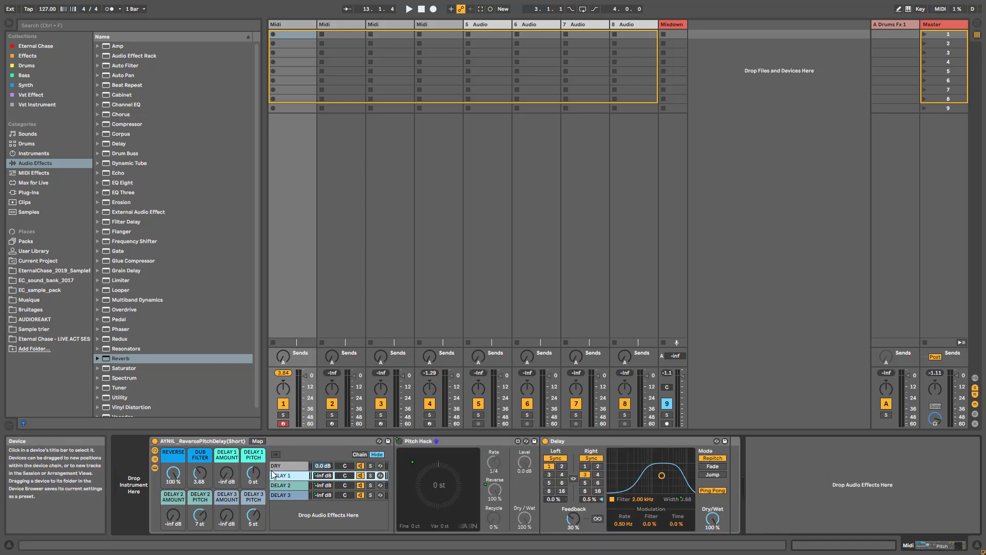
# Step through the DRY, DELAY 1, DELAY 2 and DELAY 3 chains' devices, ending on DRY
pyautogui.click(280, 466)
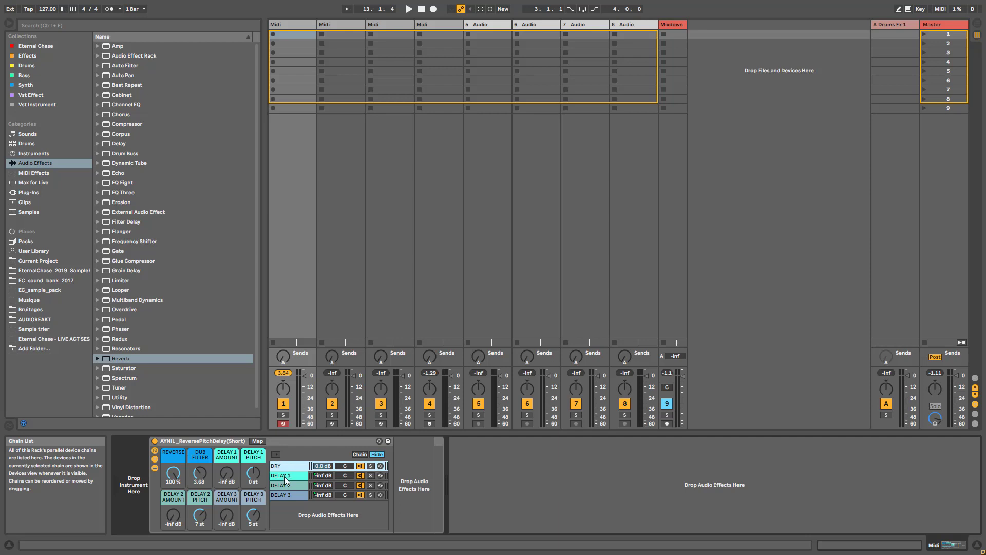
pyautogui.click(285, 476)
pyautogui.click(562, 441)
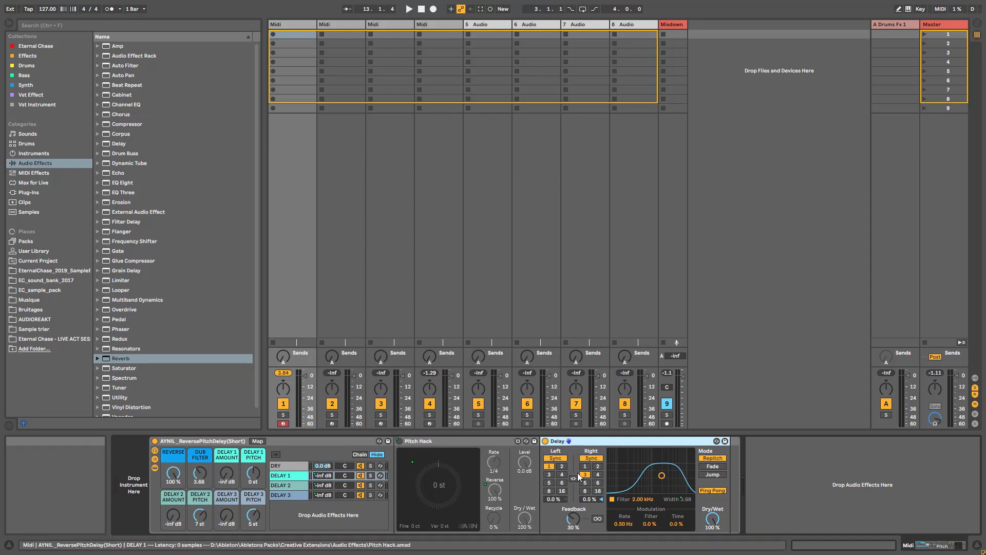
pyautogui.click(279, 486)
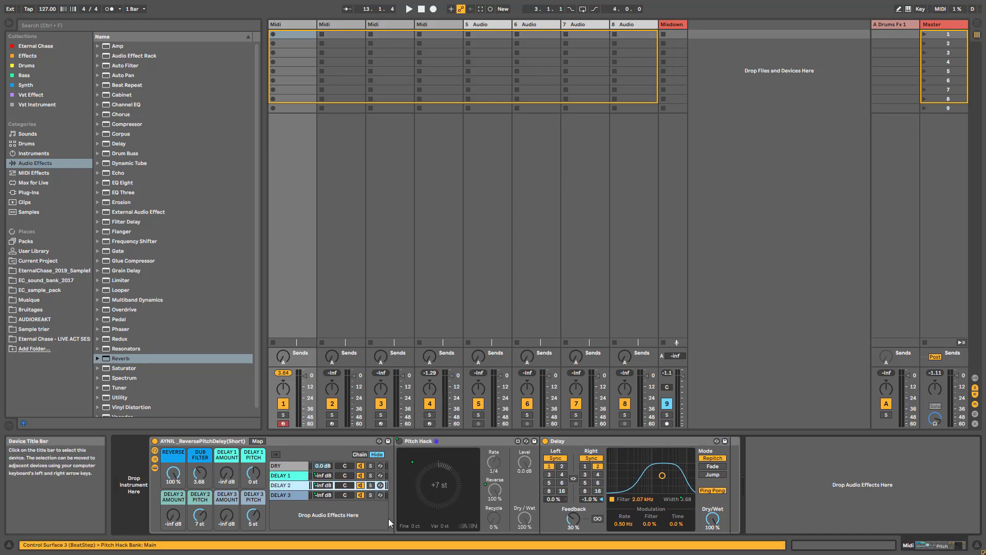
pyautogui.click(284, 495)
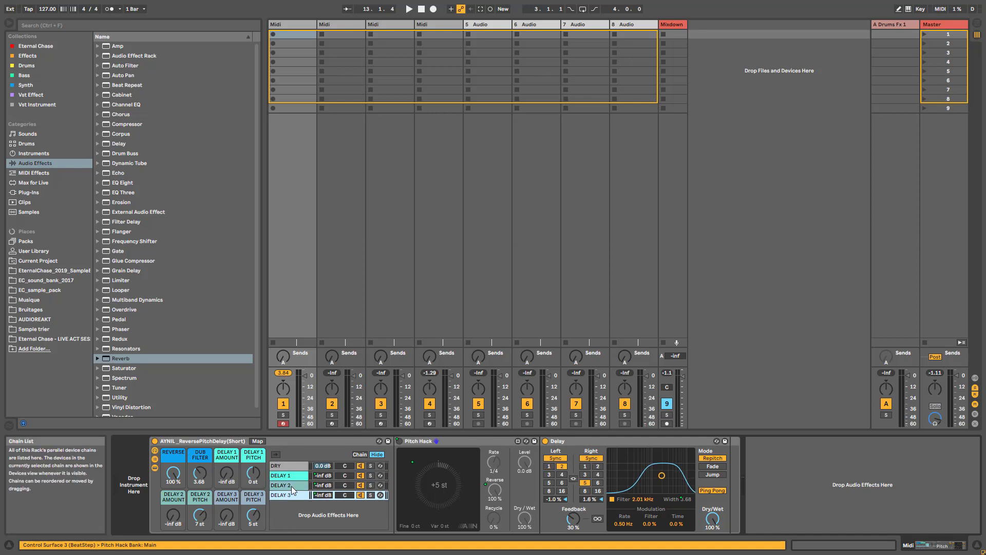
pyautogui.click(285, 486)
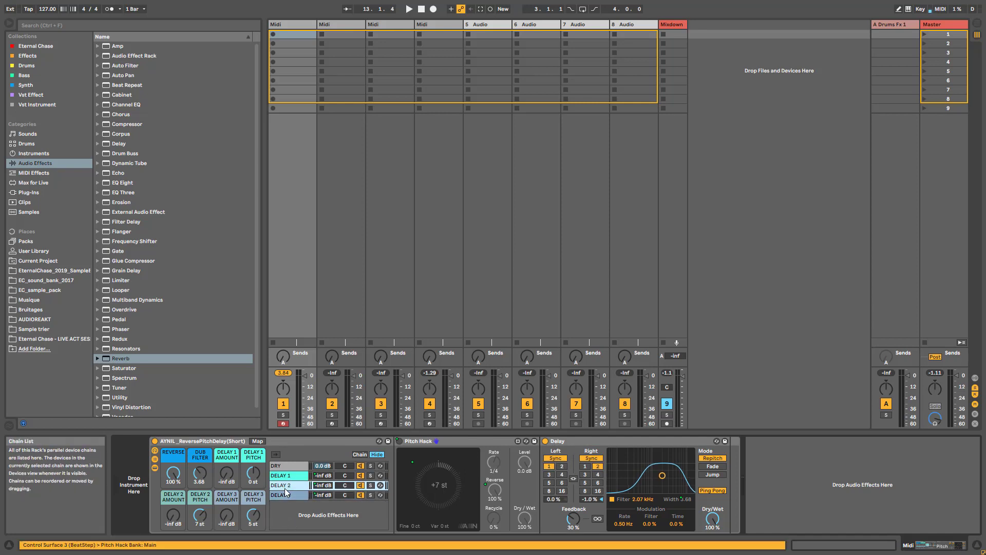
pyautogui.click(288, 465)
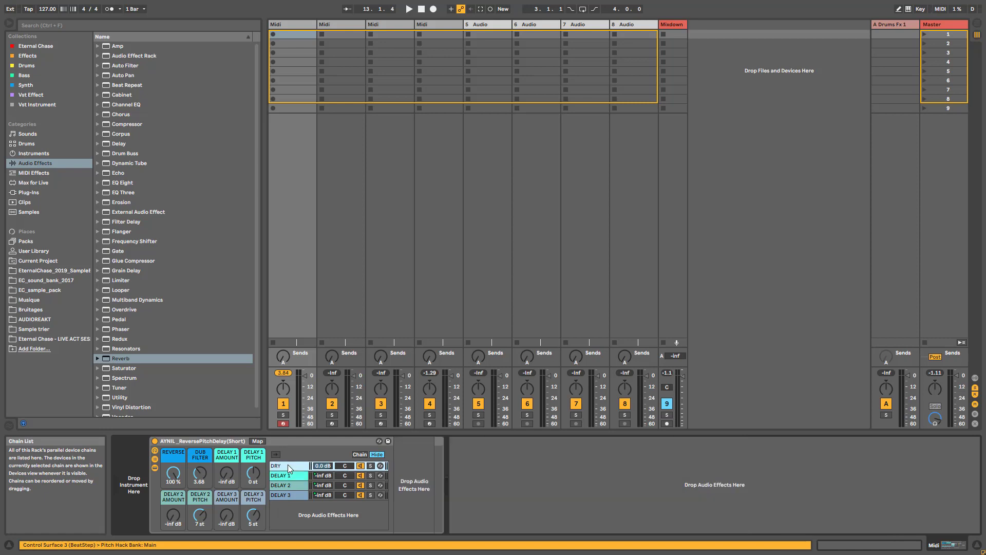
# Raise the DELAY 1–3 amounts, return DELAY 1 and 2 to -inf, and inspect their devices
pyautogui.moveTo(170, 517); pyautogui.dragTo(169, 534)
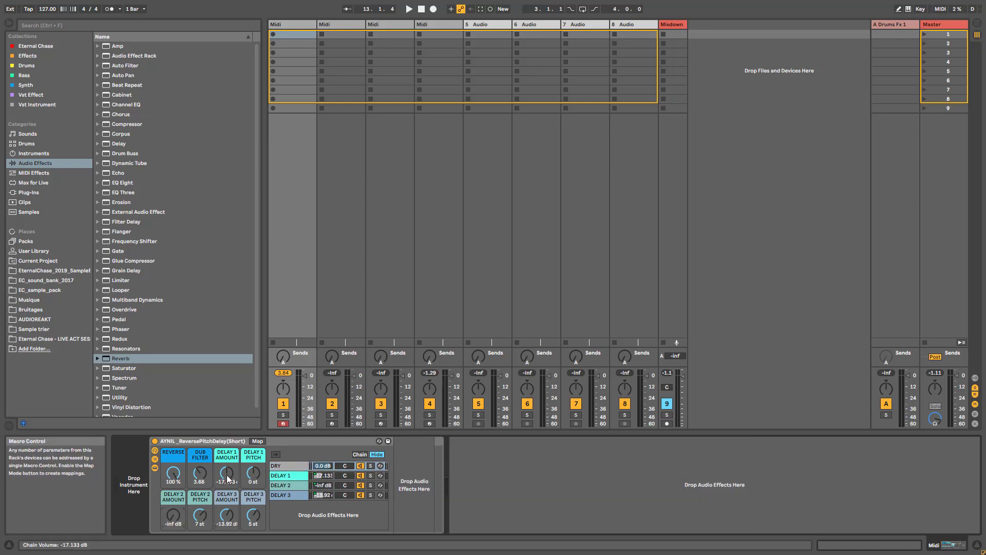
pyautogui.moveTo(226, 473); pyautogui.dragTo(233, 516)
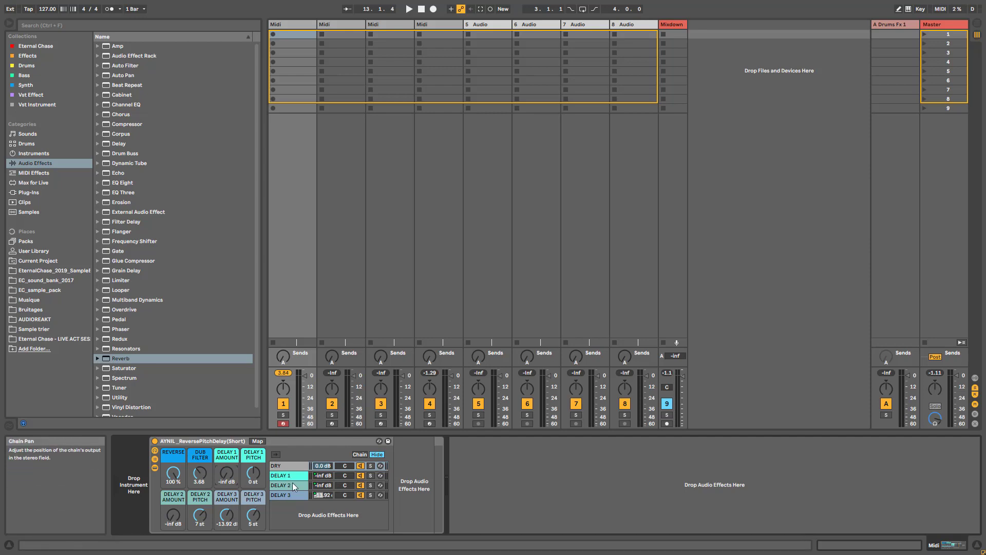
pyautogui.click(291, 486)
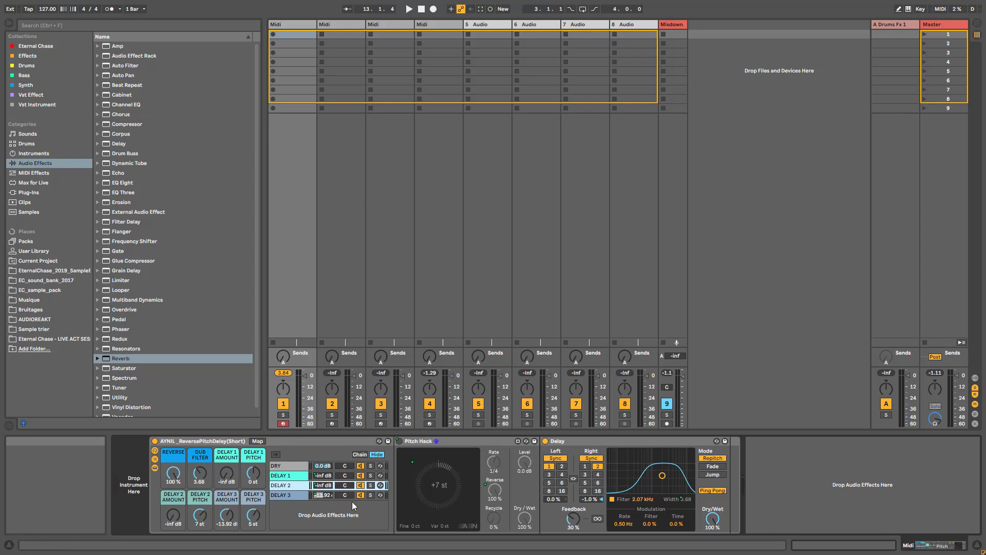
pyautogui.click(315, 489)
pyautogui.click(289, 477)
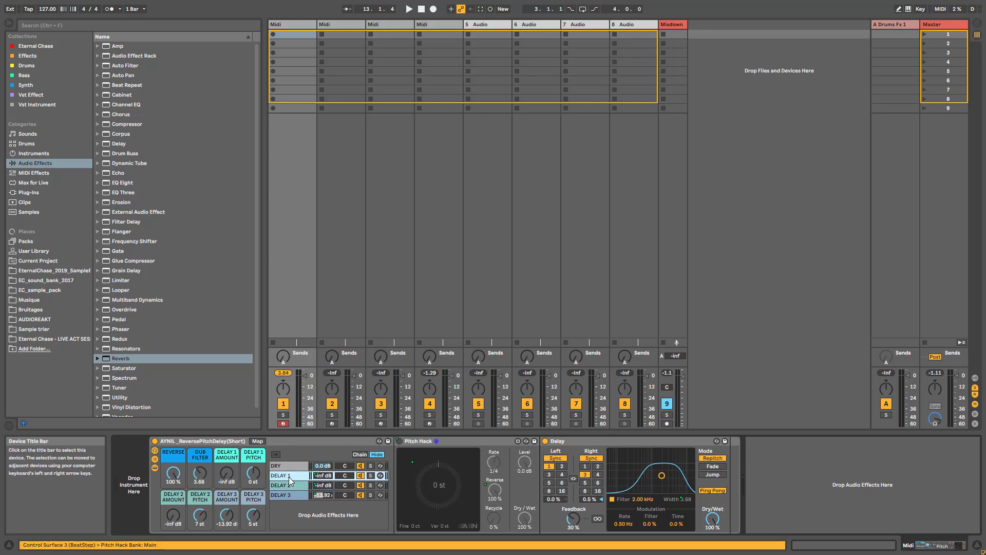
pyautogui.click(442, 440)
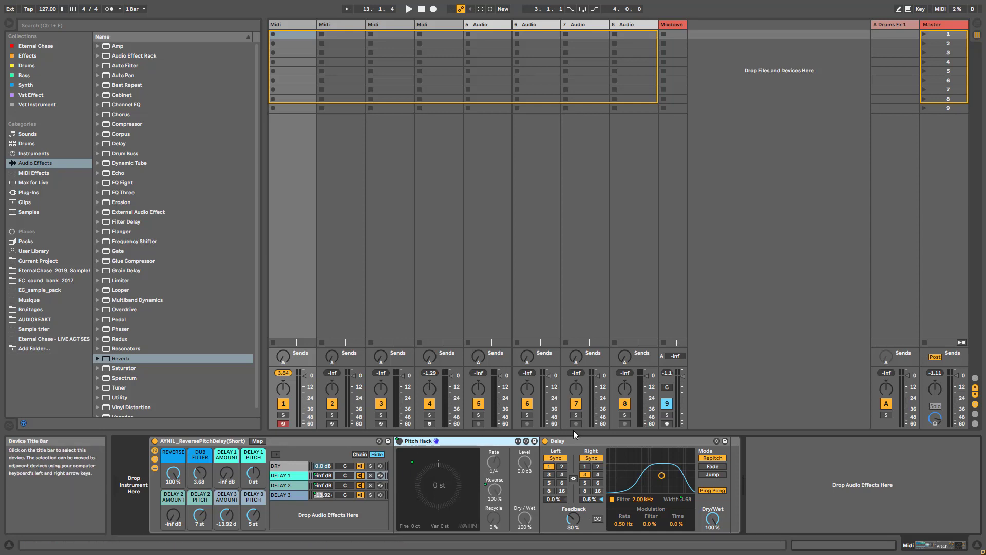
pyautogui.click(587, 438)
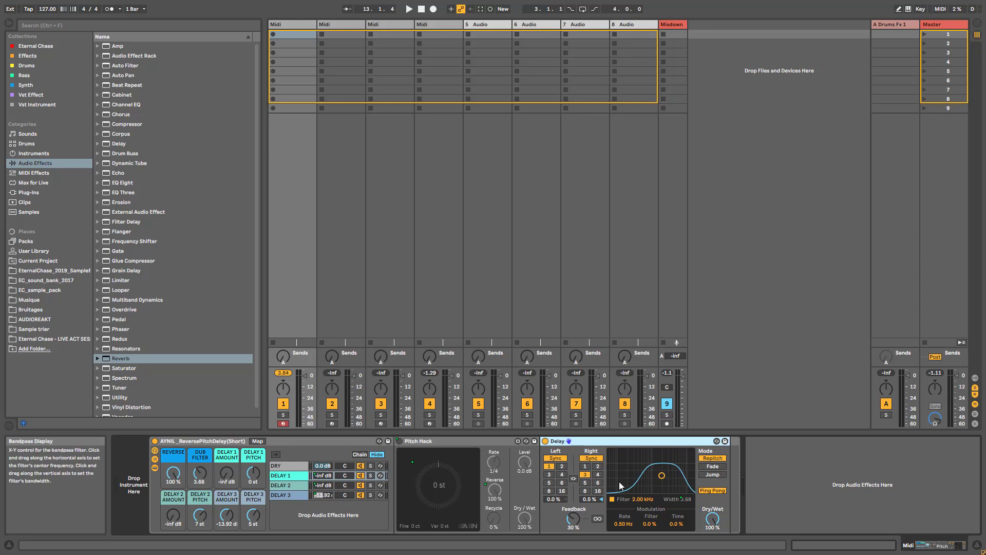
# Compare the three delay chains' Delay settings, then lower the DELAY 2 PITCH macro to 3 st
pyautogui.click(279, 486)
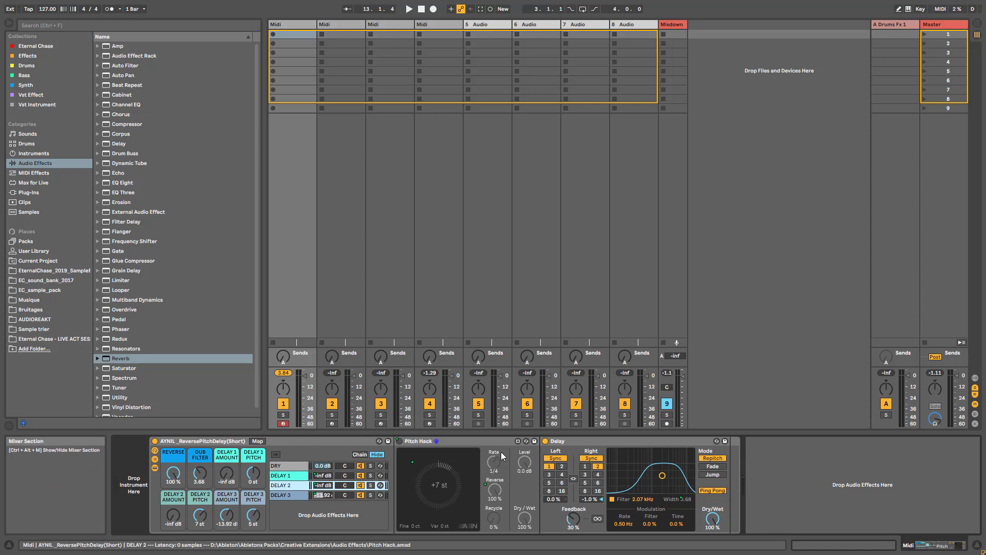
pyautogui.click(601, 441)
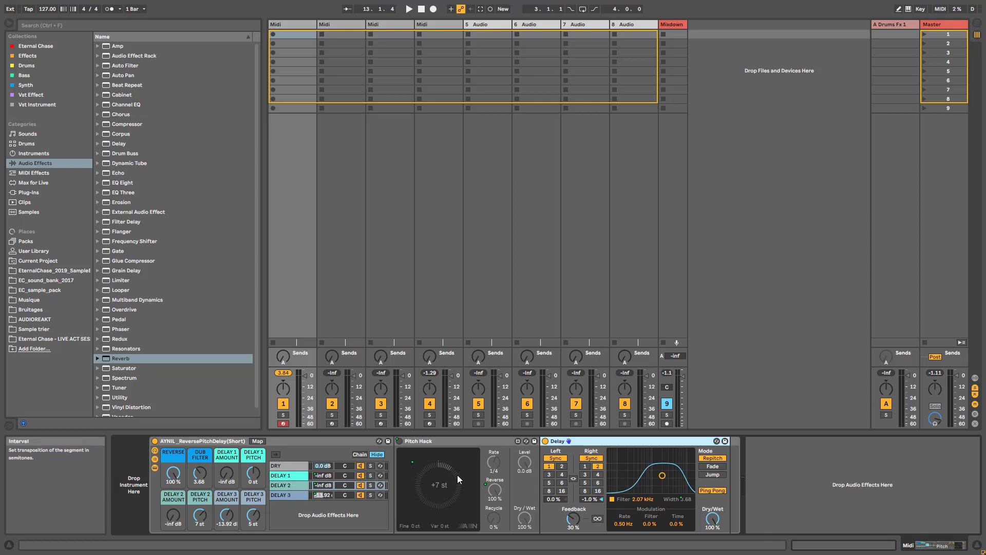
pyautogui.click(280, 494)
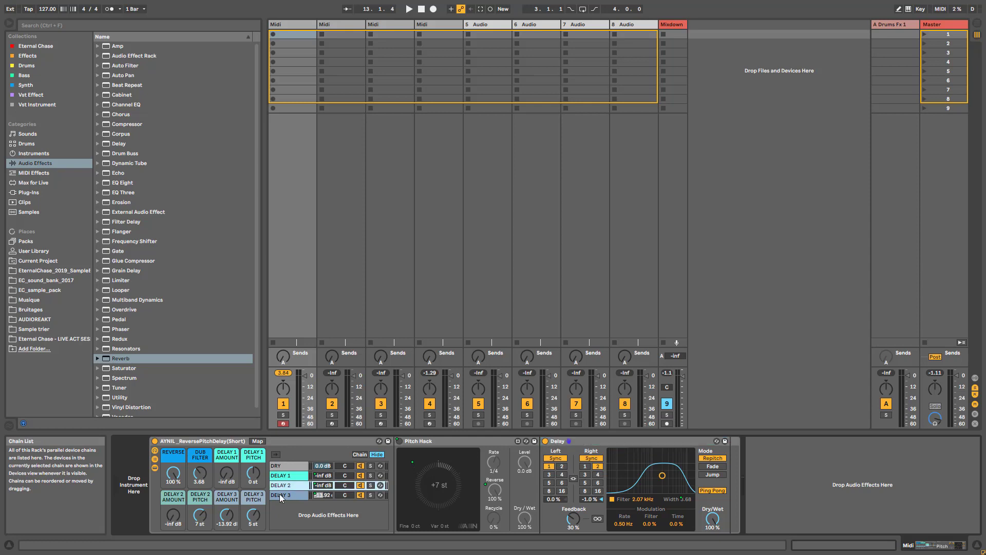
pyautogui.click(282, 477)
pyautogui.click(286, 486)
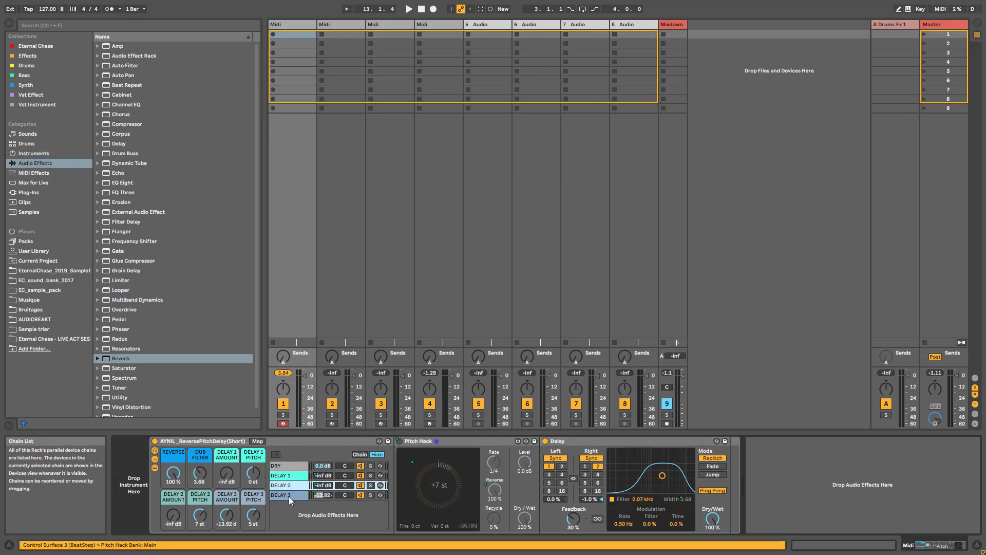
pyautogui.click(289, 494)
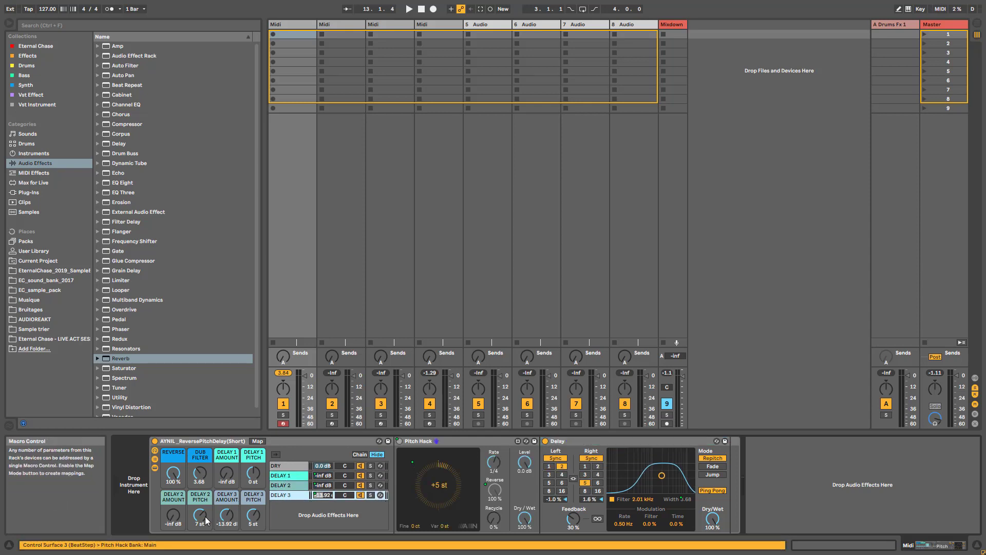
pyautogui.moveTo(200, 515); pyautogui.dragTo(253, 506)
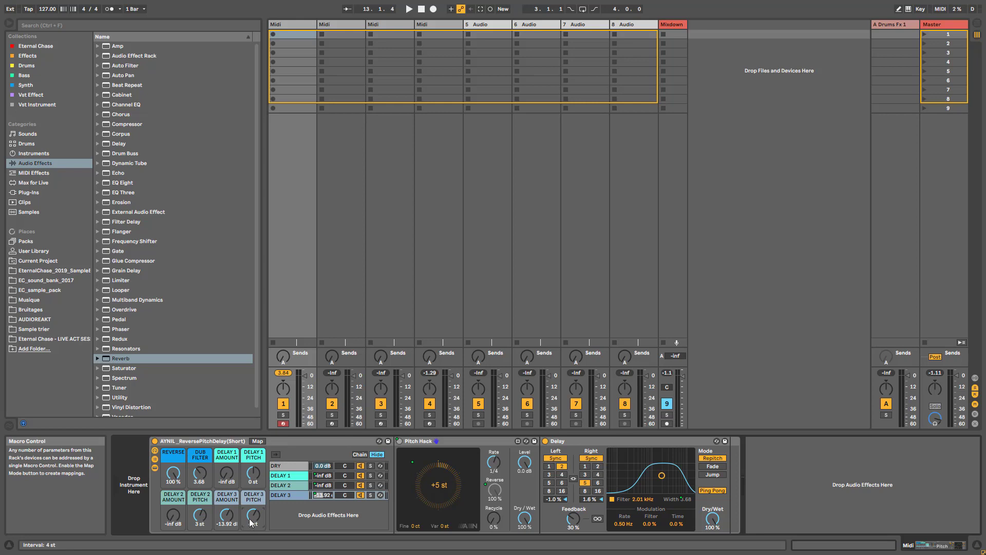
# Collapse the ReversePitchDelay rack to its macros, then expand it again
pyautogui.click(154, 469)
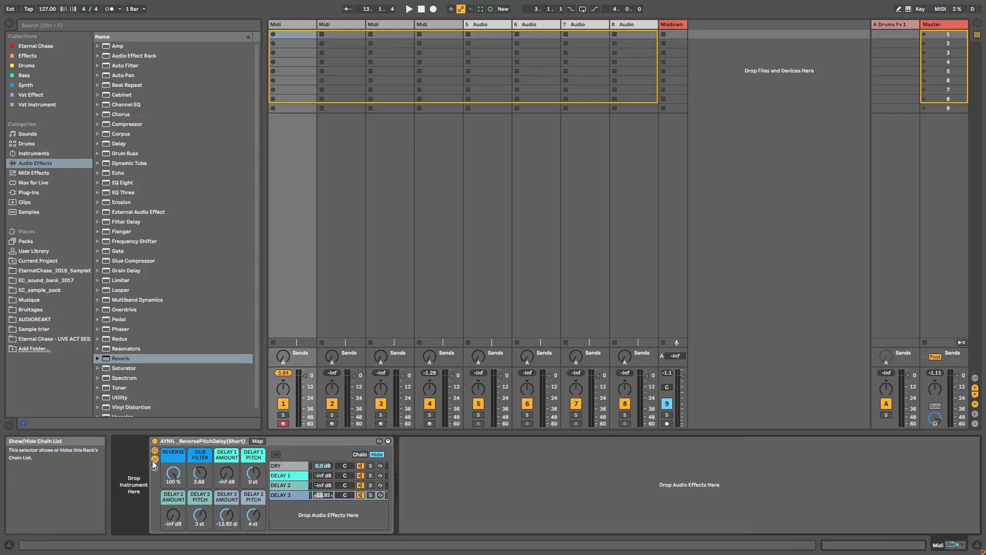
pyautogui.click(153, 459)
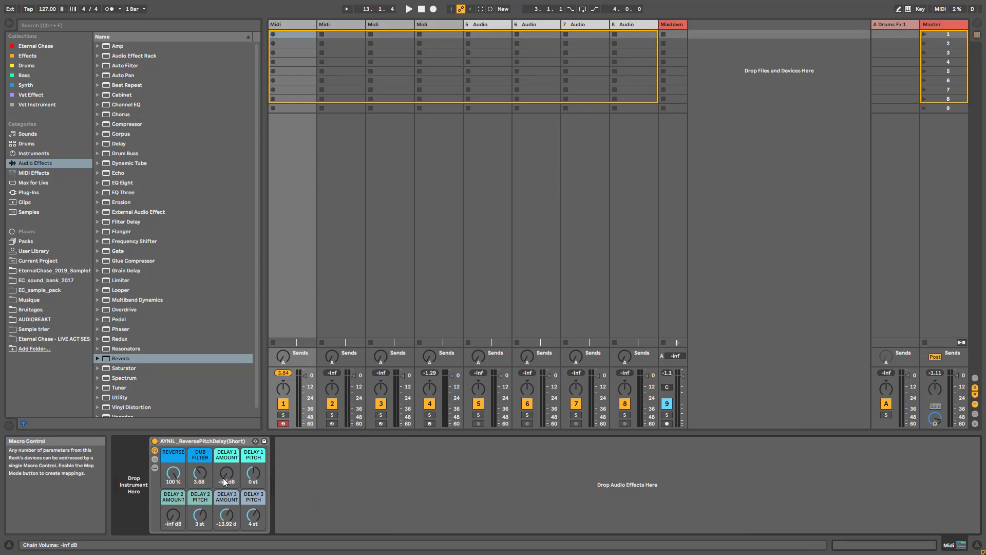
pyautogui.click(154, 469)
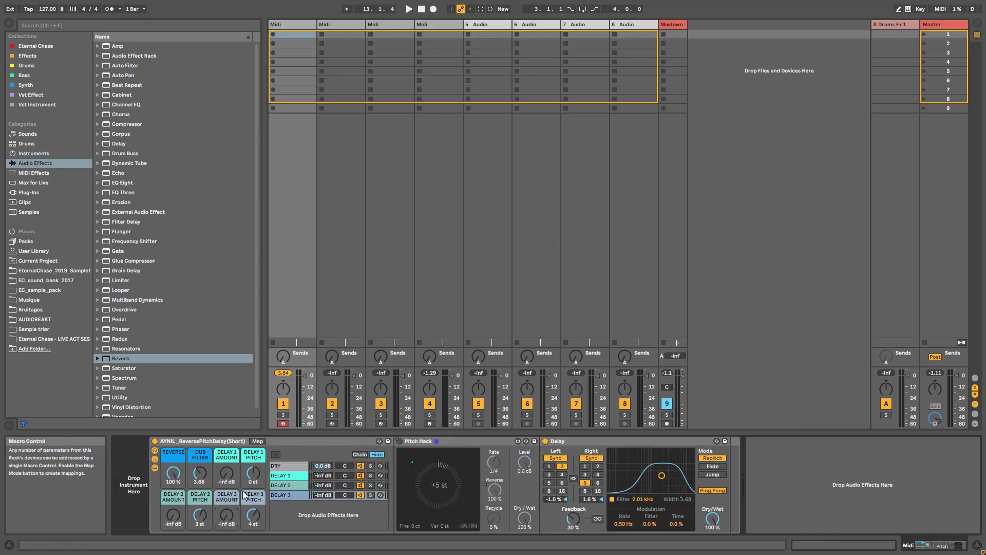
# Raise DELAY 1 AMOUNT to 0.0 dB and set DELAY 1 PITCH to 5 st
pyautogui.click(328, 486)
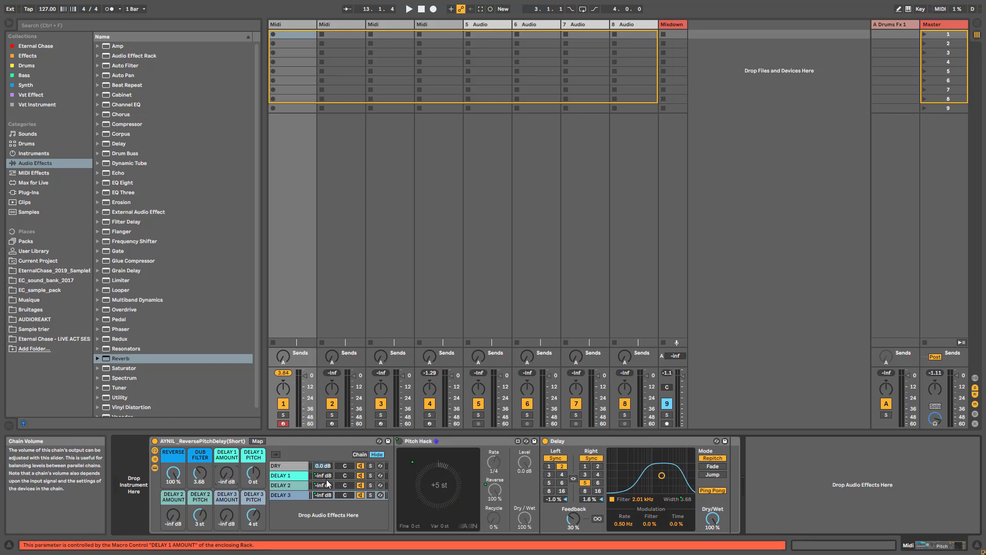
pyautogui.moveTo(232, 481); pyautogui.dragTo(232, 439)
pyautogui.moveTo(227, 473); pyautogui.dragTo(253, 480)
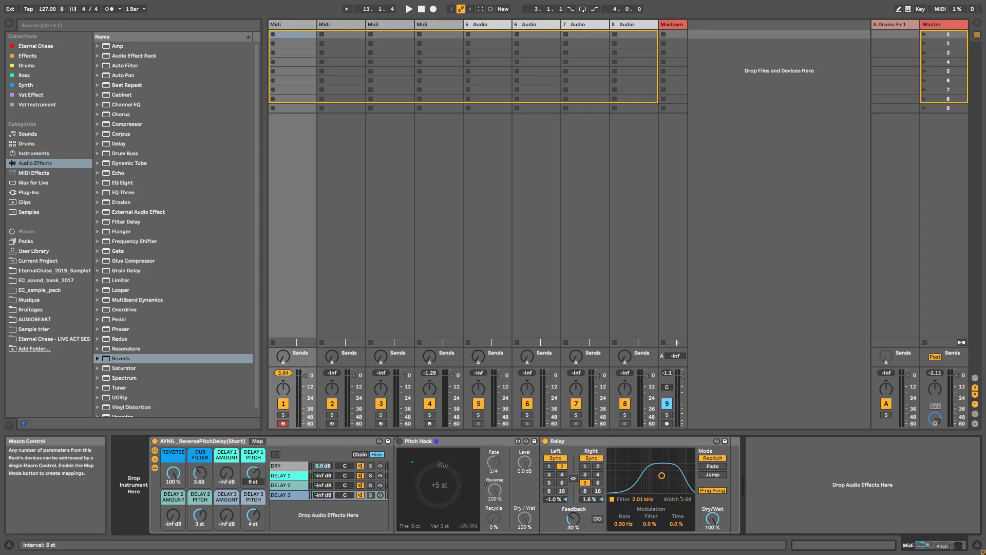
pyautogui.moveTo(174, 473); pyautogui.dragTo(199, 462)
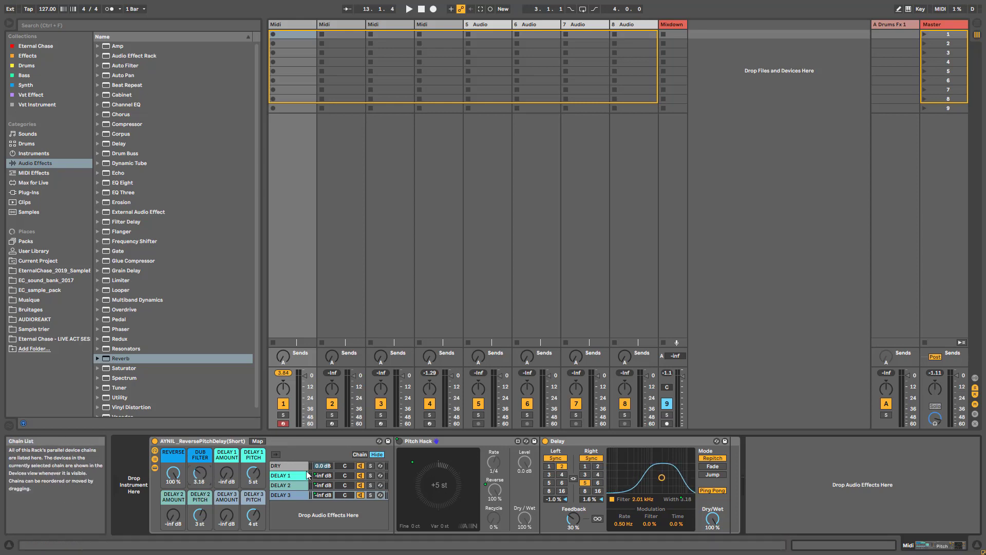
# Check the DELAY 2, DELAY 1 and DELAY 3 chains, then show the Drums collection presets
pyautogui.click(283, 486)
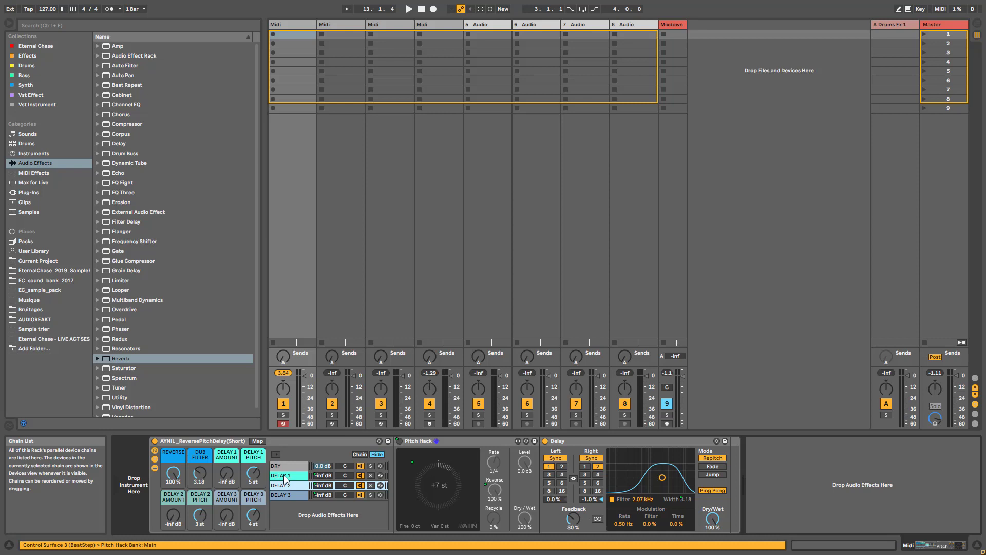
pyautogui.click(284, 476)
pyautogui.click(290, 492)
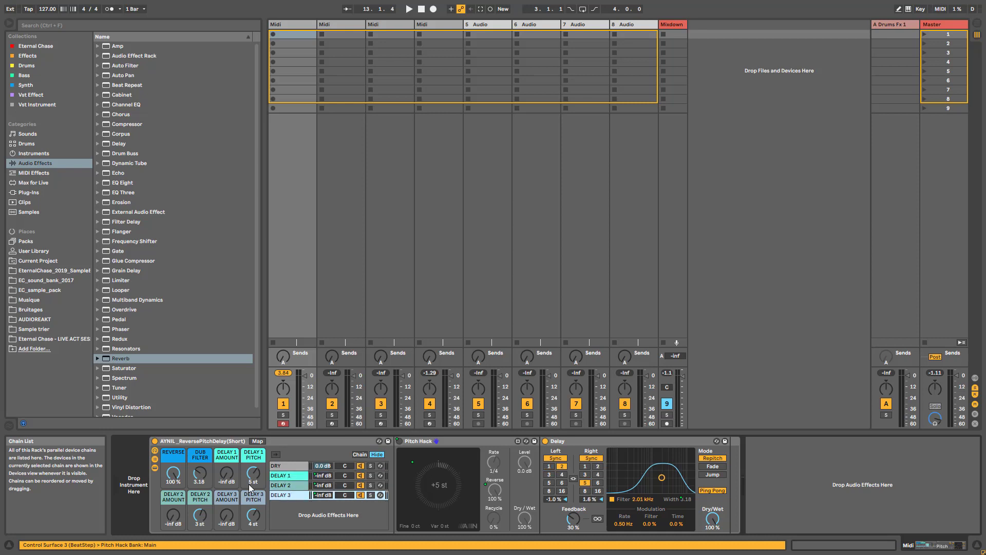
pyautogui.click(27, 67)
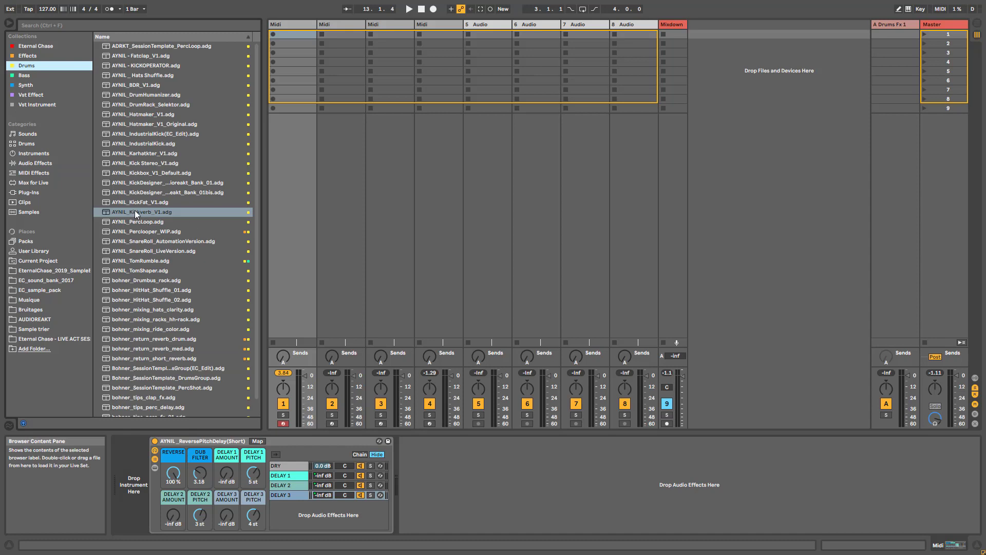
# Load AYNIL_Kickverb_V1 onto the track and delete the ReversePitchDelay rack
pyautogui.doubleClick(134, 211)
pyautogui.click(154, 459)
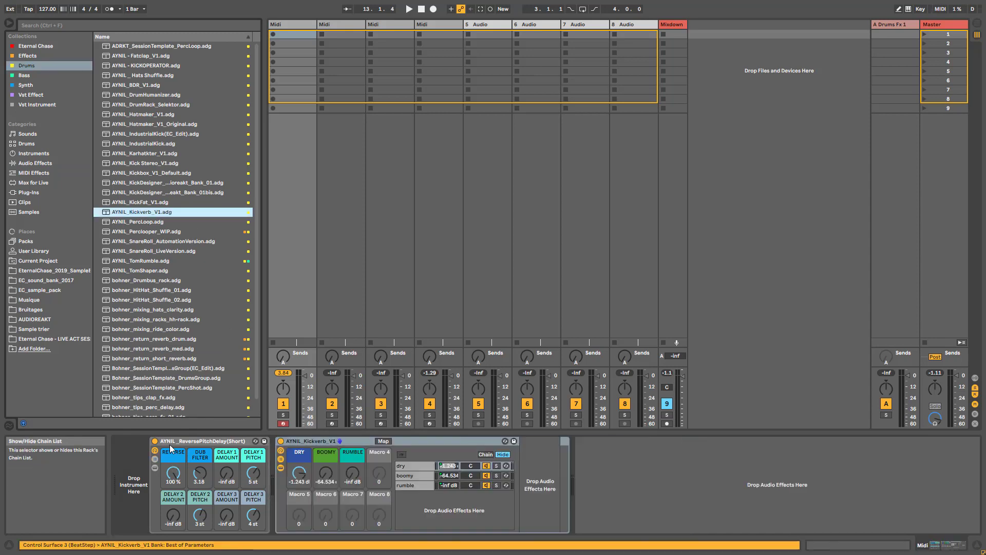
pyautogui.click(171, 443)
pyautogui.press('Delete')
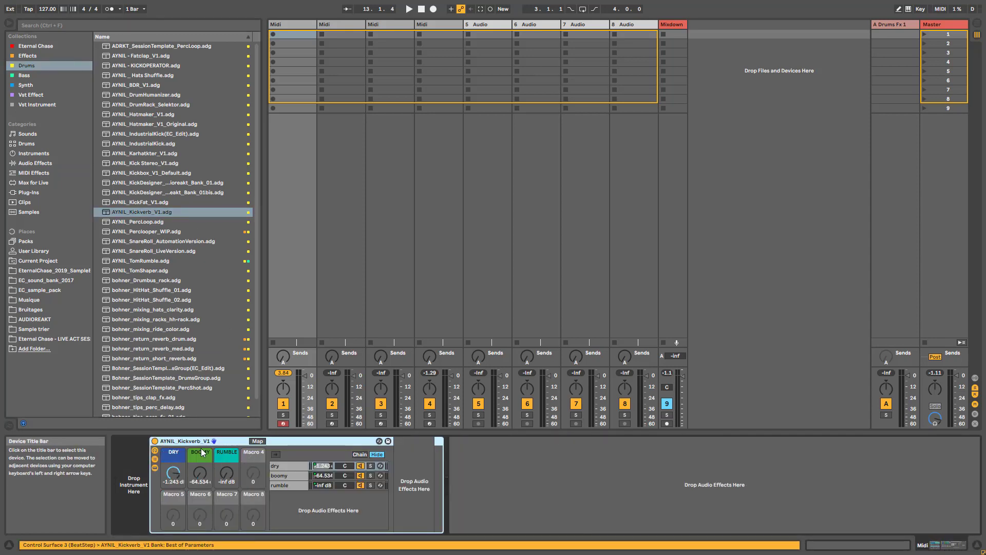
# Browse Kickverb's dry, boomy and rumble chains, ending on rumble's nested rack and drum reverb
pyautogui.click(279, 470)
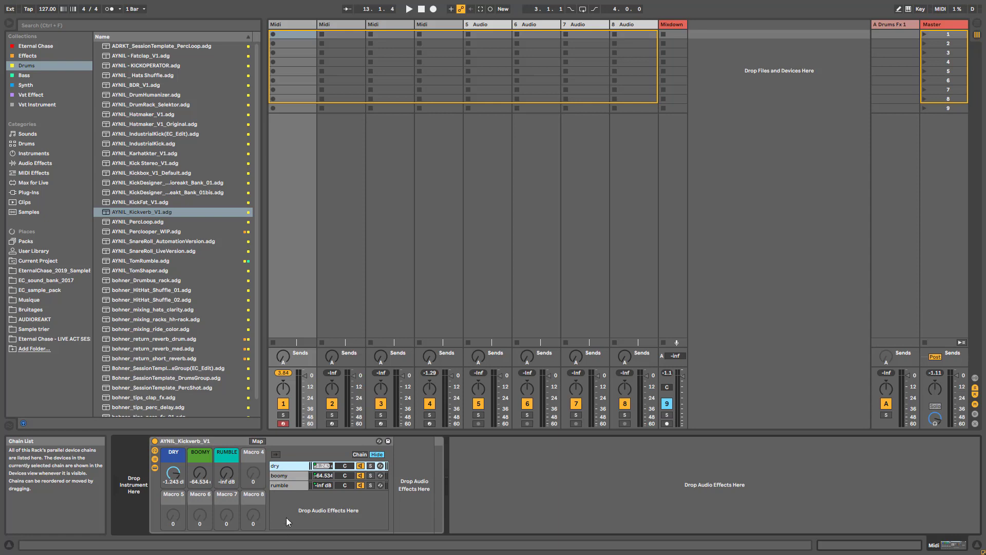
pyautogui.click(282, 477)
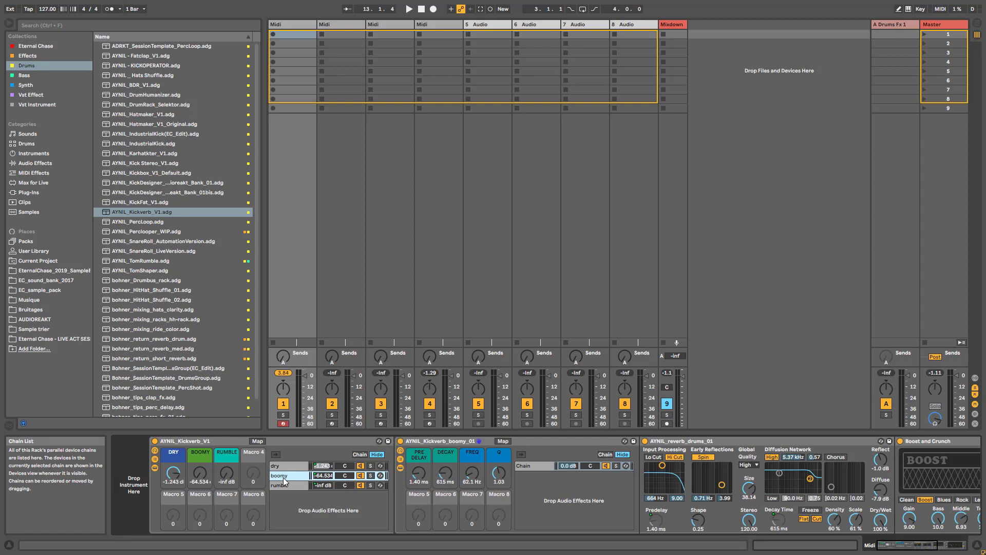
pyautogui.click(282, 485)
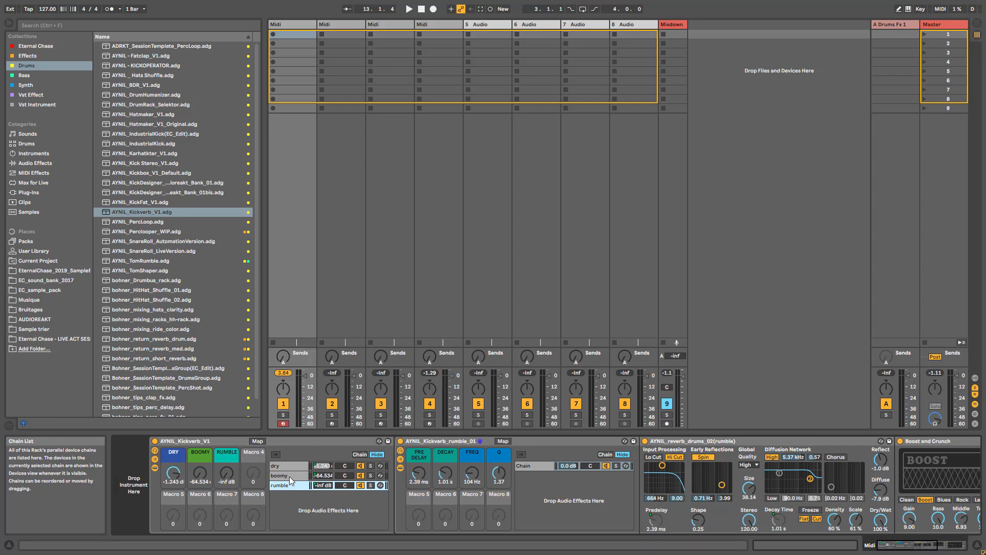
pyautogui.click(289, 476)
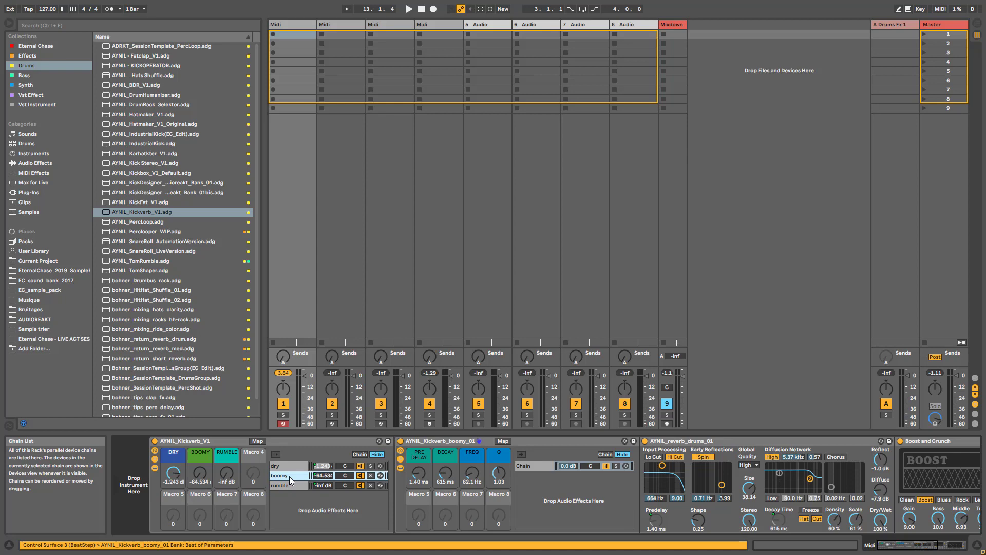
pyautogui.click(287, 466)
pyautogui.click(292, 476)
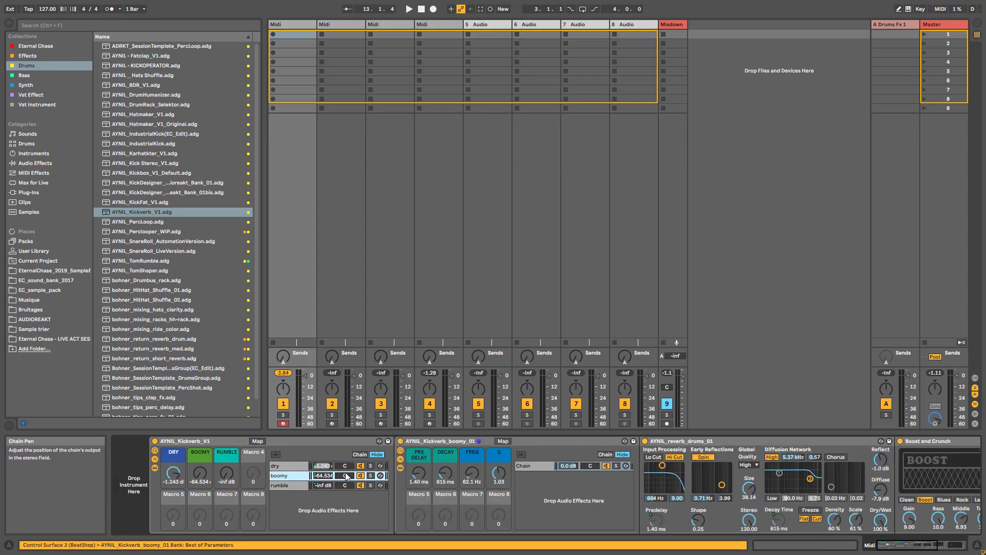
pyautogui.click(288, 485)
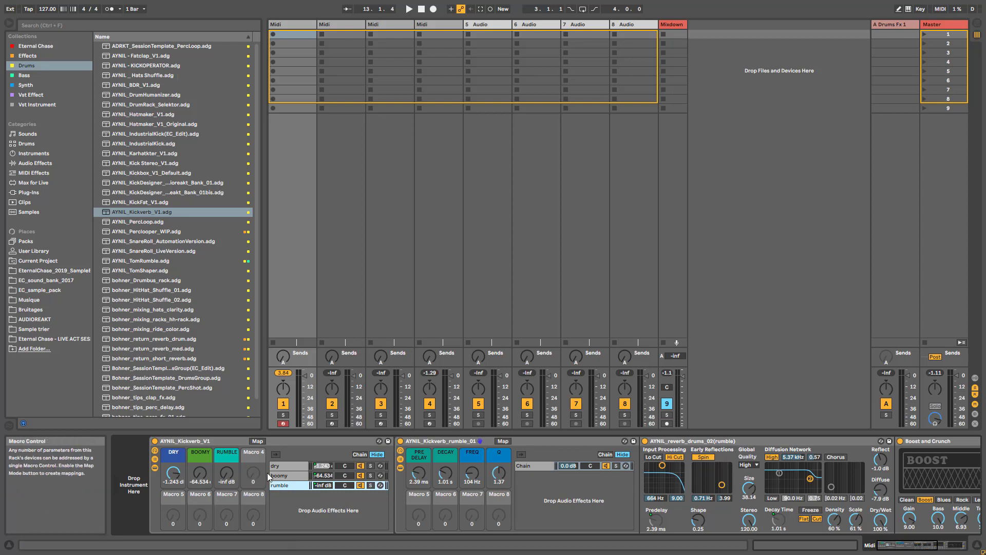
# Fold Kickverb to its macros and test BOOMY and RUMBLE, returning RUMBLE to -inf dB
pyautogui.click(303, 475)
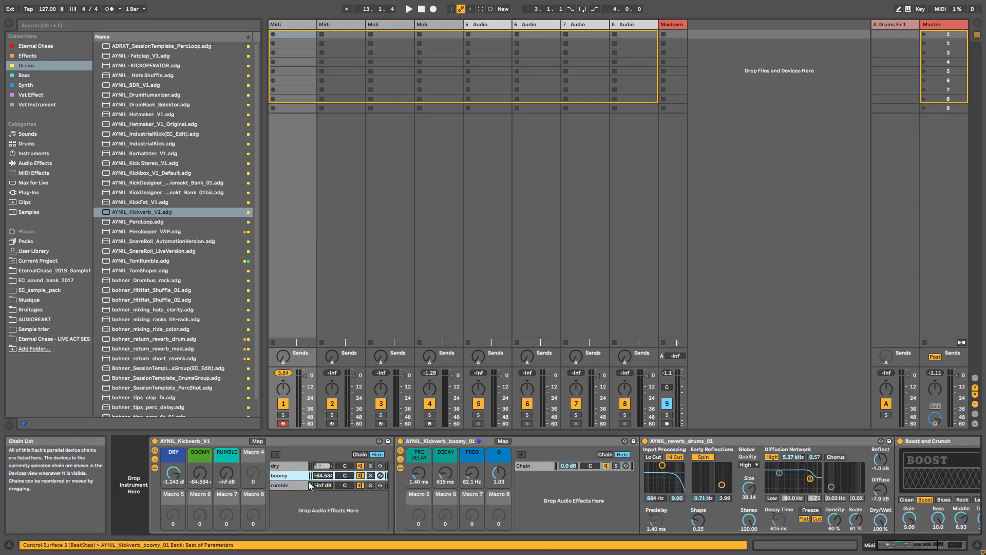
pyautogui.click(155, 468)
pyautogui.click(154, 459)
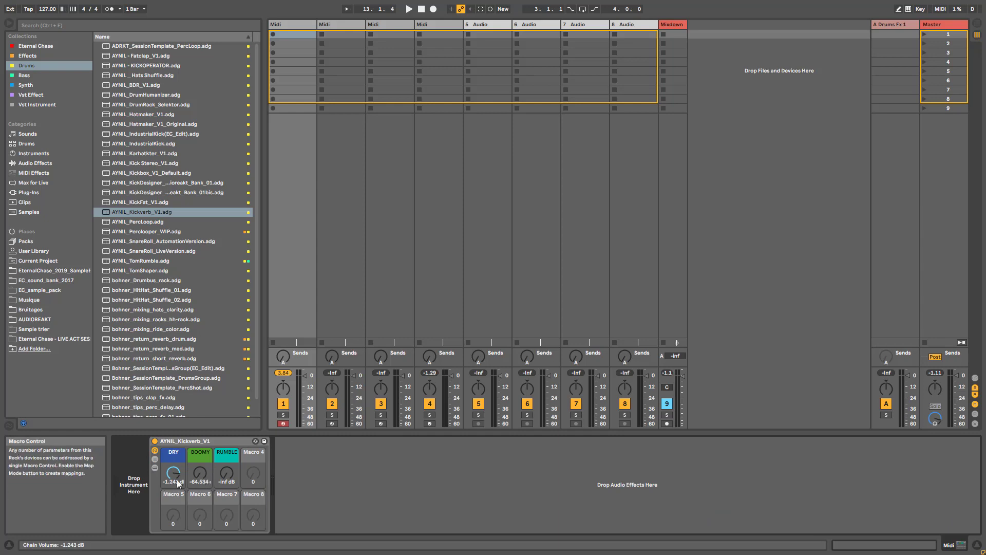
pyautogui.moveTo(201, 483); pyautogui.dragTo(199, 509)
pyautogui.moveTo(226, 472); pyautogui.dragTo(227, 436)
pyautogui.moveTo(225, 475); pyautogui.dragTo(225, 506)
# Re-expand Kickverb, collapse the nested boomy rack, and show the rumble chain's devices
pyautogui.click(155, 467)
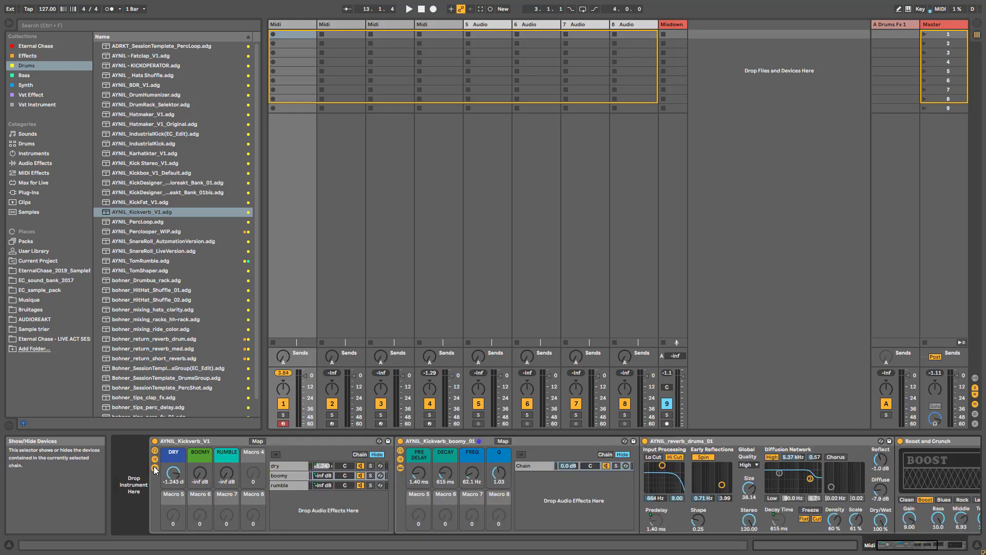
pyautogui.click(155, 467)
pyautogui.click(155, 468)
pyautogui.click(438, 441)
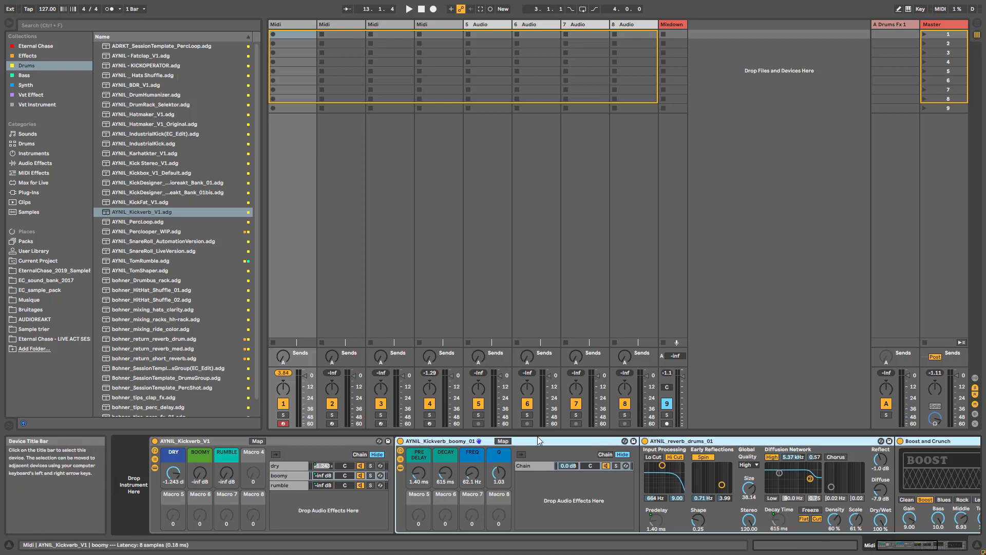
pyautogui.click(400, 468)
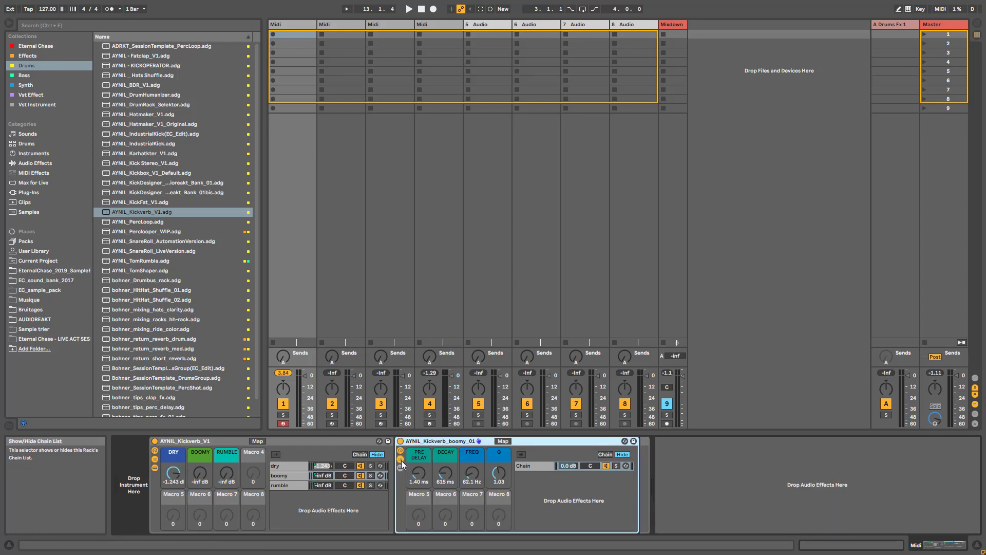
pyautogui.click(400, 460)
pyautogui.click(283, 485)
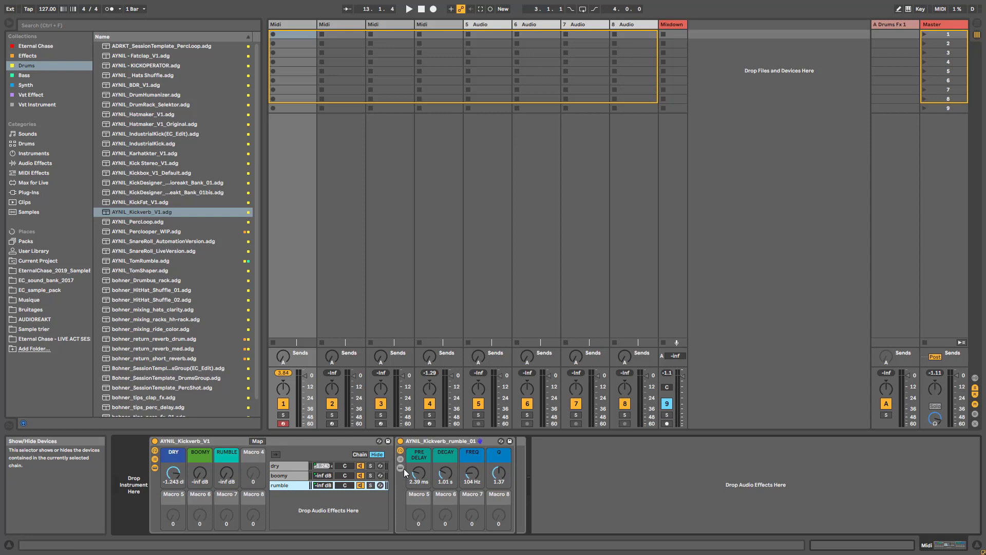
# Hide Kickverb's rumble device and chain list, leaving only its macros, and select the rack
pyautogui.click(155, 469)
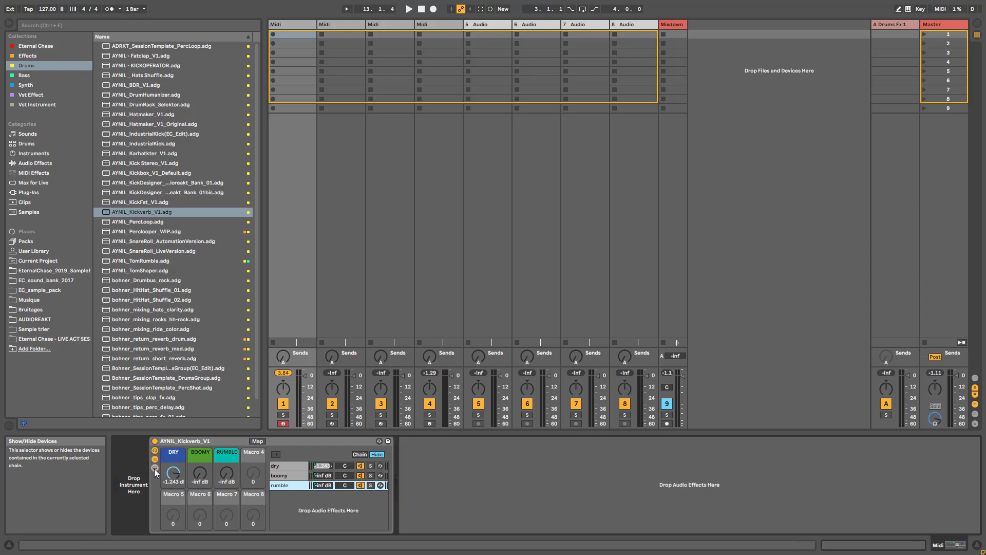
pyautogui.click(154, 468)
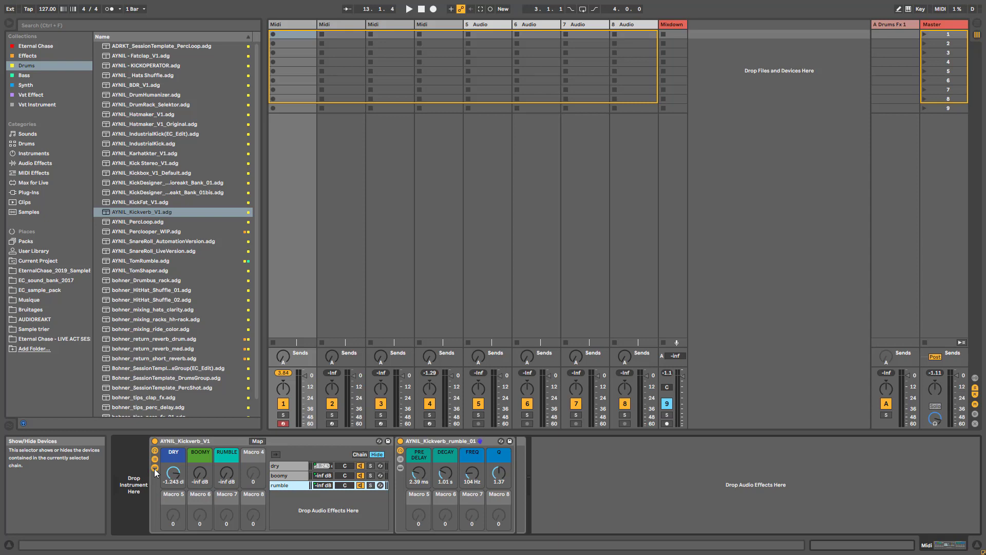
pyautogui.click(155, 468)
pyautogui.click(155, 459)
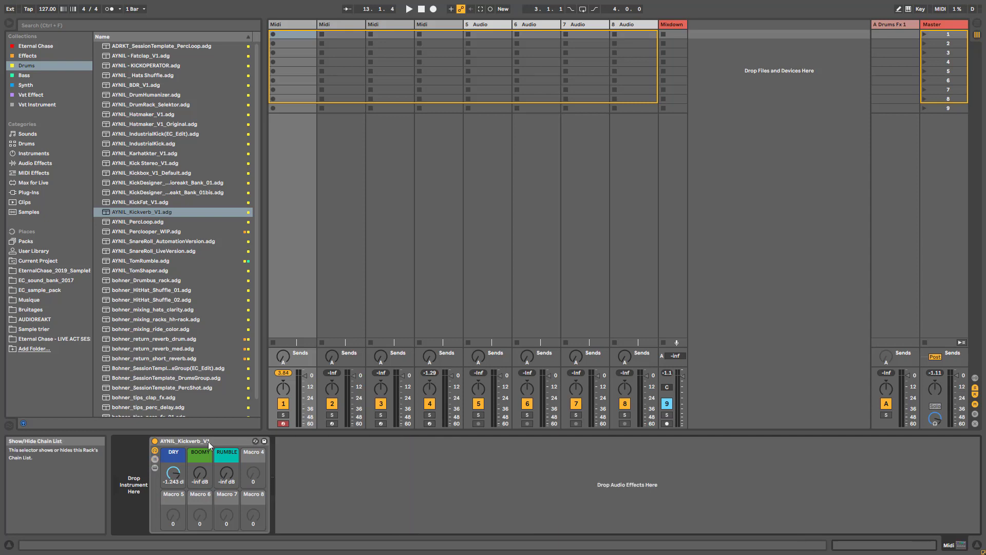
pyautogui.click(212, 441)
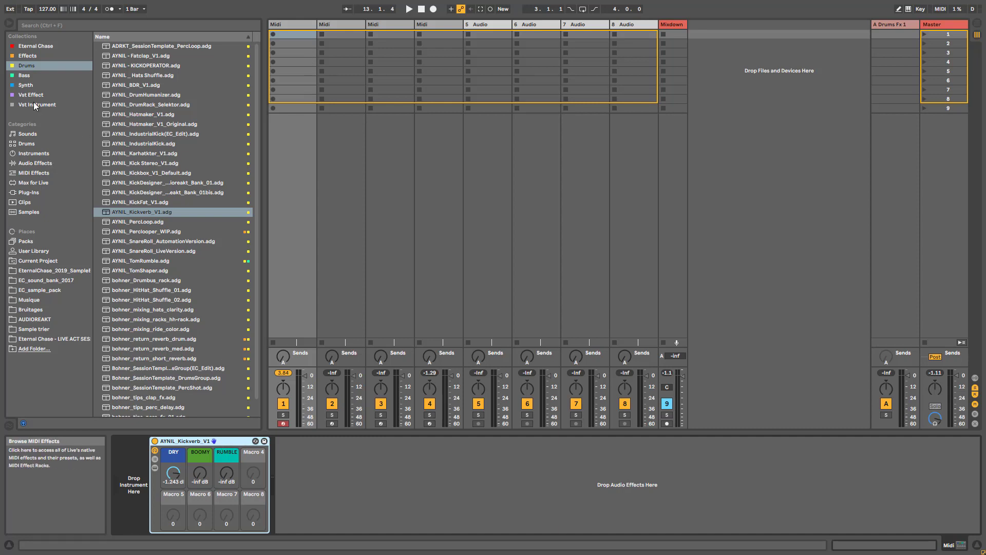
# Add 'AYNIL - The Reverb Rhack.adg' from the Effects collection after the Kickverb rack
pyautogui.click(32, 78)
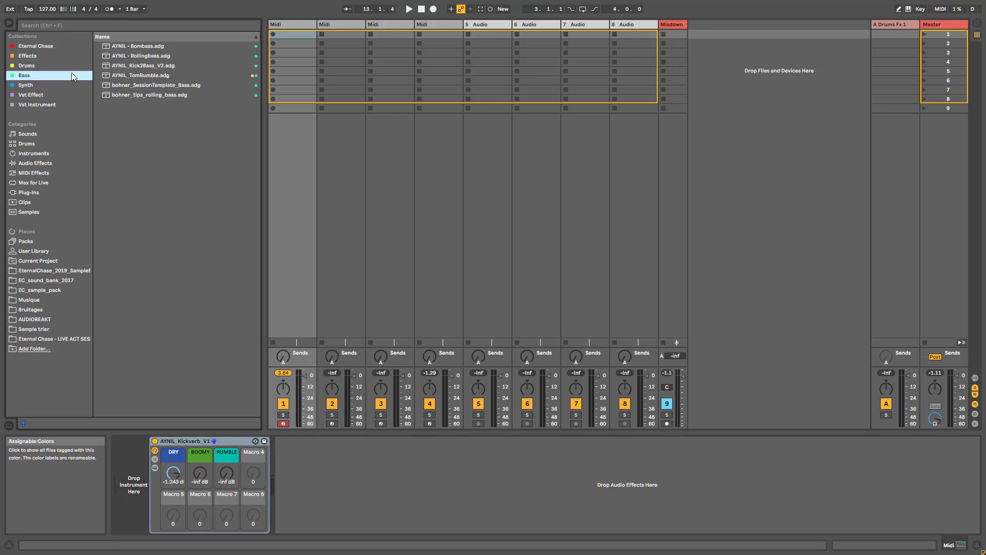
pyautogui.click(42, 56)
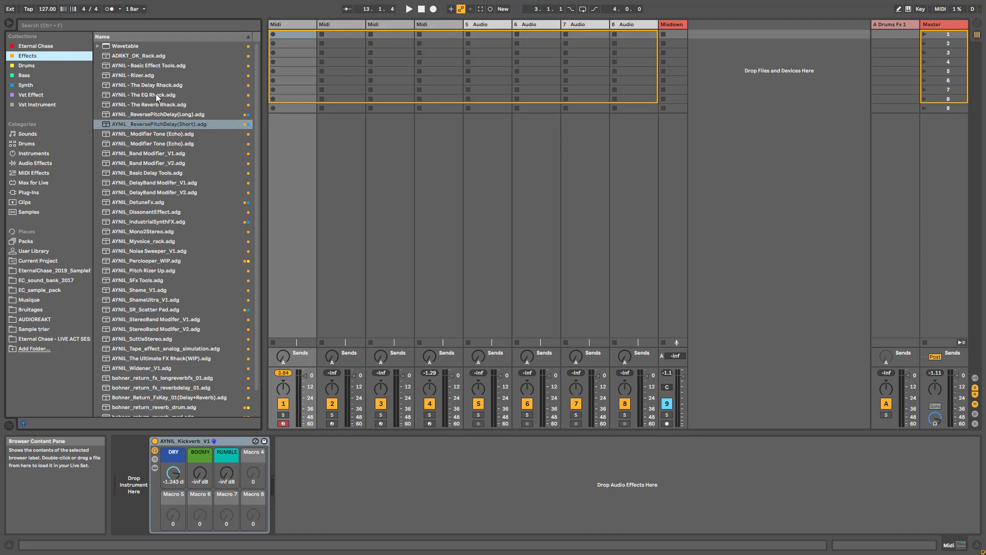
pyautogui.moveTo(150, 106); pyautogui.dragTo(485, 452)
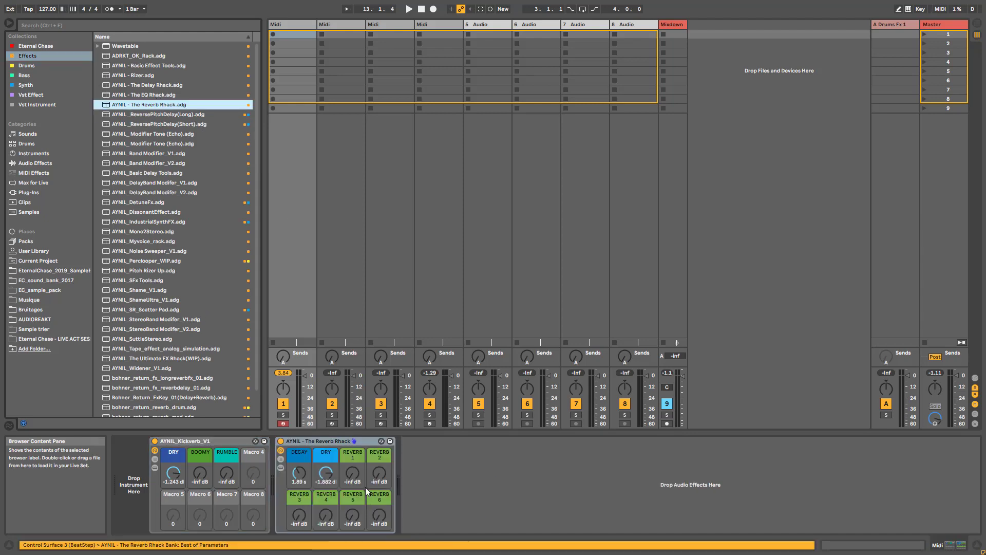
# Open the Reverb Rhack's chain list and step through the REVERB 1–4 chains
pyautogui.click(281, 467)
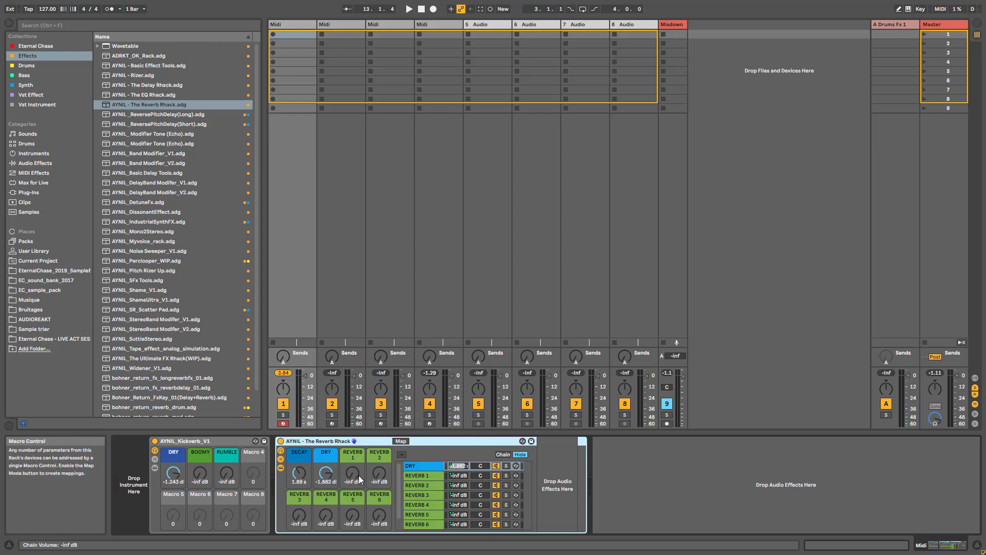
pyautogui.click(417, 479)
pyautogui.click(418, 484)
pyautogui.click(420, 496)
pyautogui.click(420, 504)
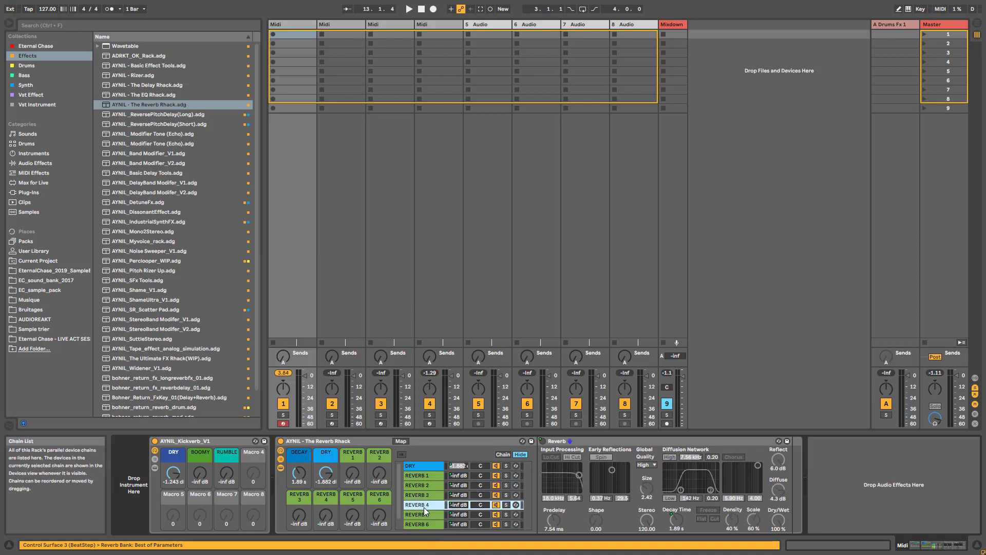
# Review each REVERB 1–6 chain's Reverb device, ending on REVERB 3 at 1.89 s decay
pyautogui.click(424, 473)
pyautogui.click(423, 483)
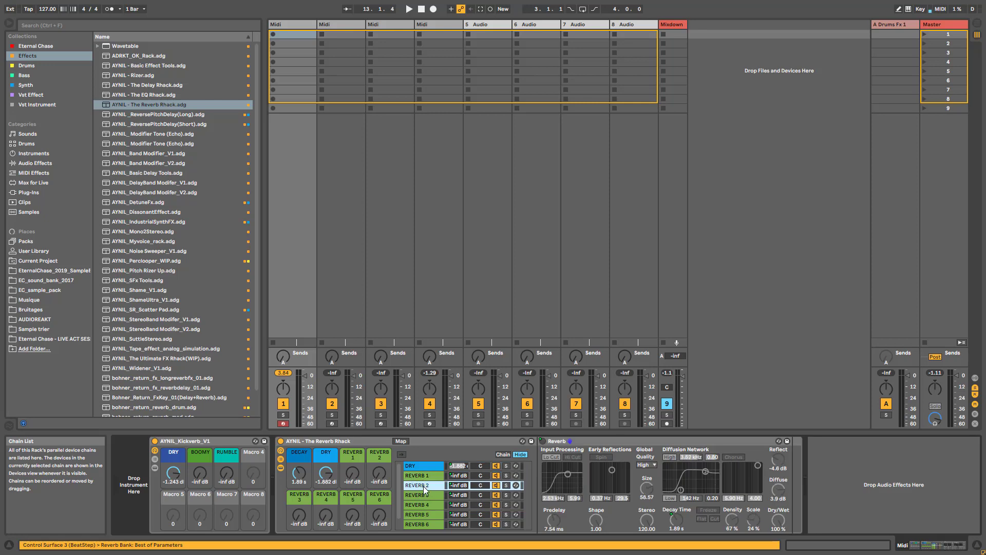
pyautogui.click(423, 495)
pyautogui.click(424, 505)
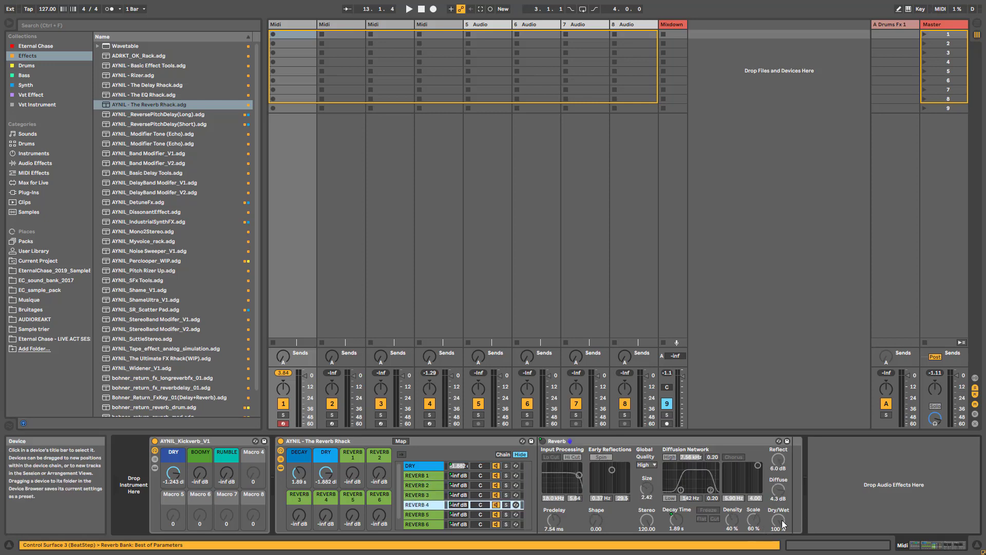
pyautogui.click(441, 514)
pyautogui.click(429, 524)
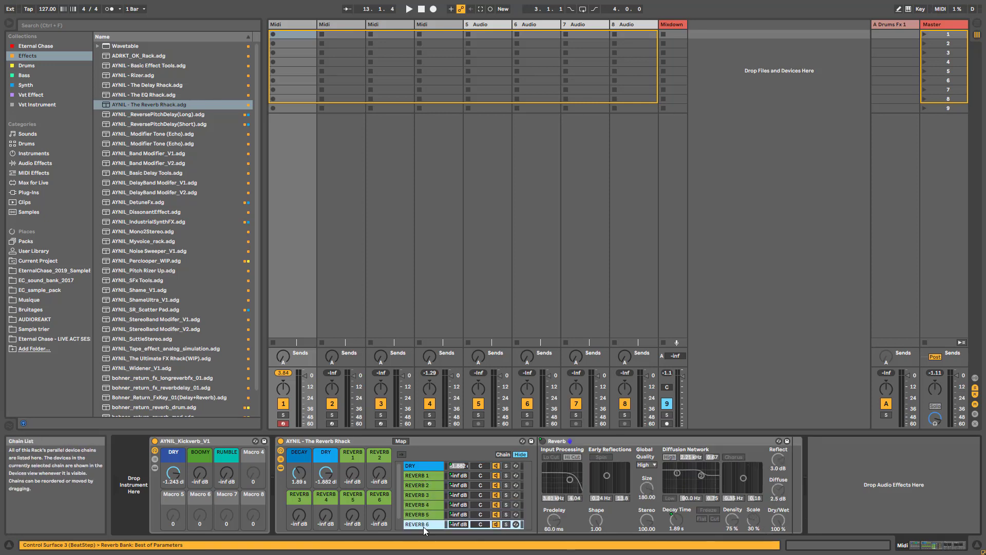
pyautogui.click(430, 514)
pyautogui.click(432, 495)
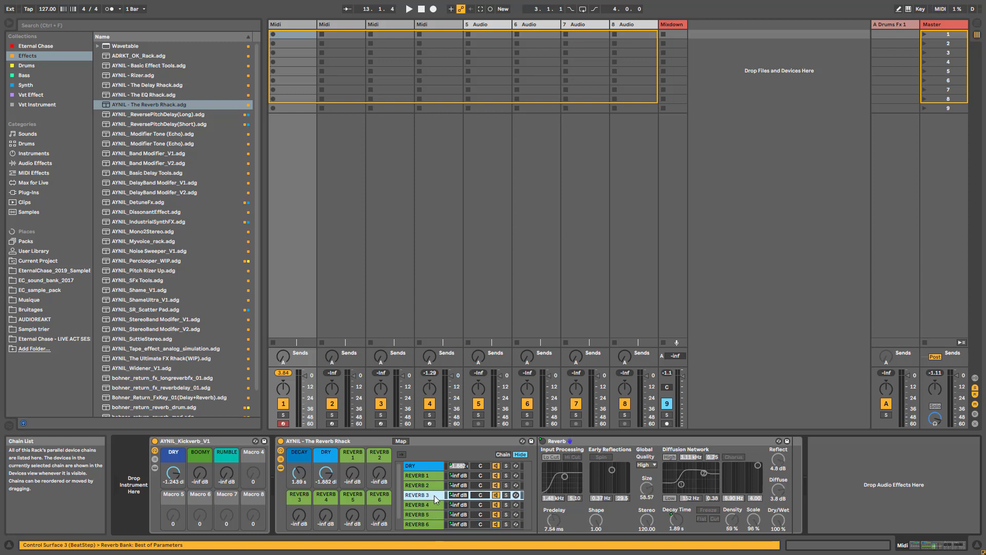
# Bring the REVERB 2 and REVERB 3 macros to -1.558 dB and REVERB 5 to 0.016 dB
pyautogui.rightClick(541, 442)
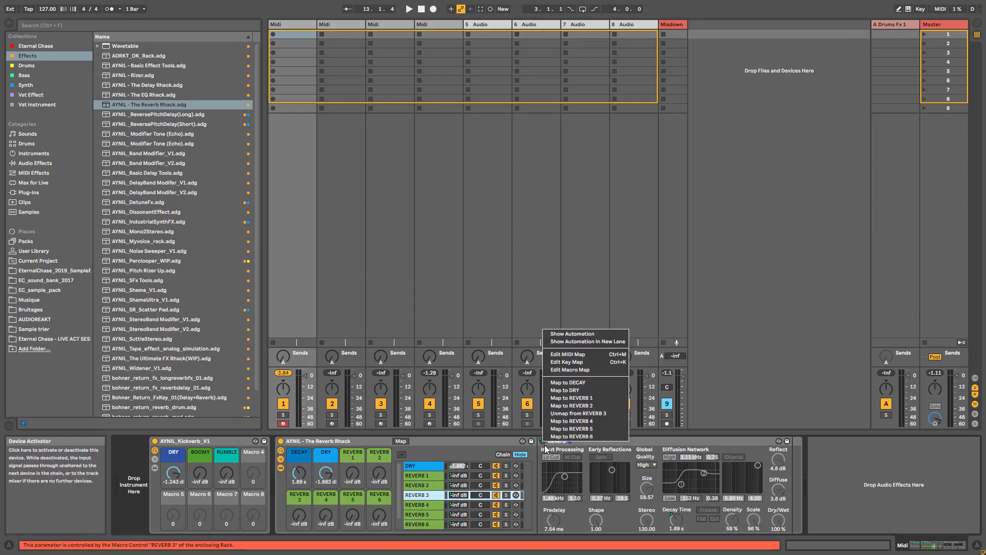
pyautogui.click(359, 445)
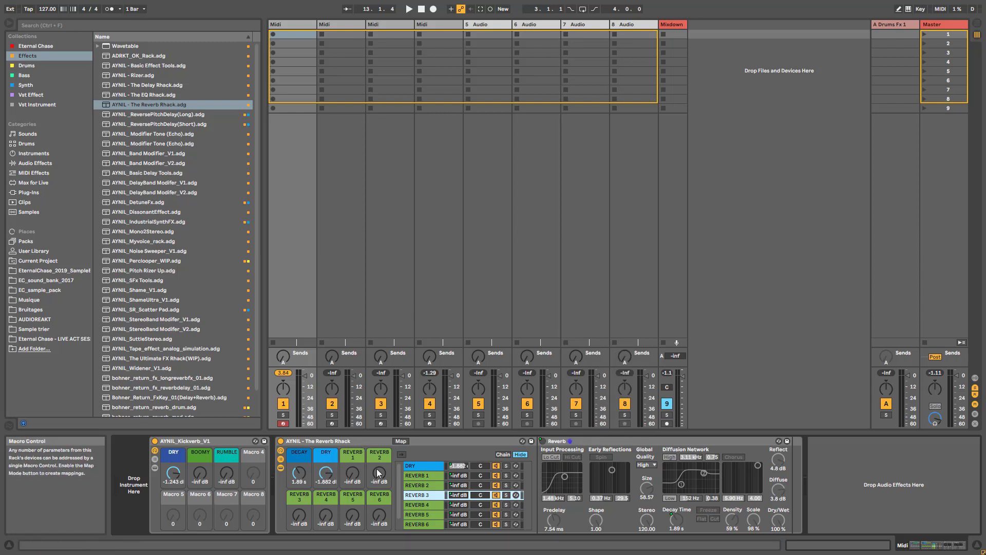
pyautogui.moveTo(375, 481); pyautogui.dragTo(379, 437)
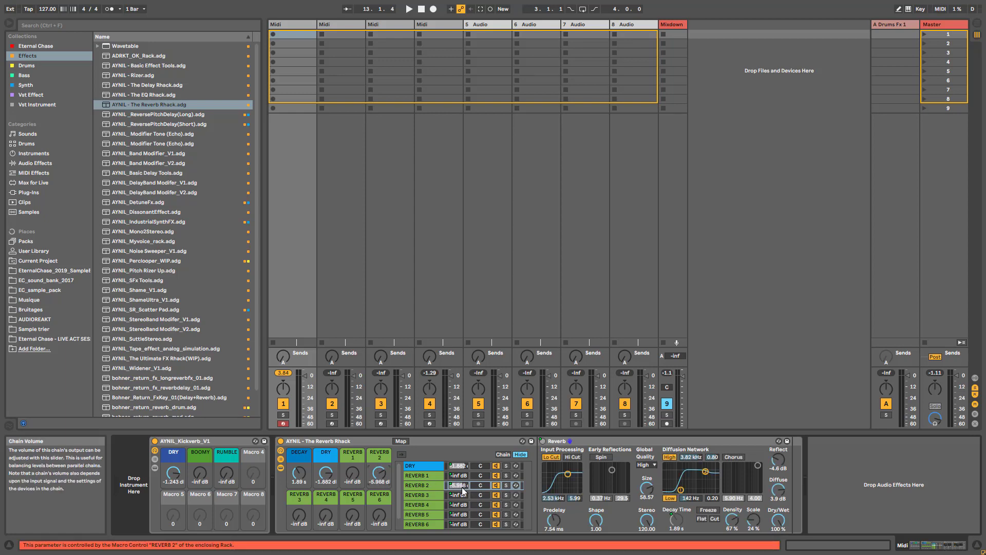
pyautogui.click(423, 485)
pyautogui.moveTo(459, 485); pyautogui.dragTo(459, 506)
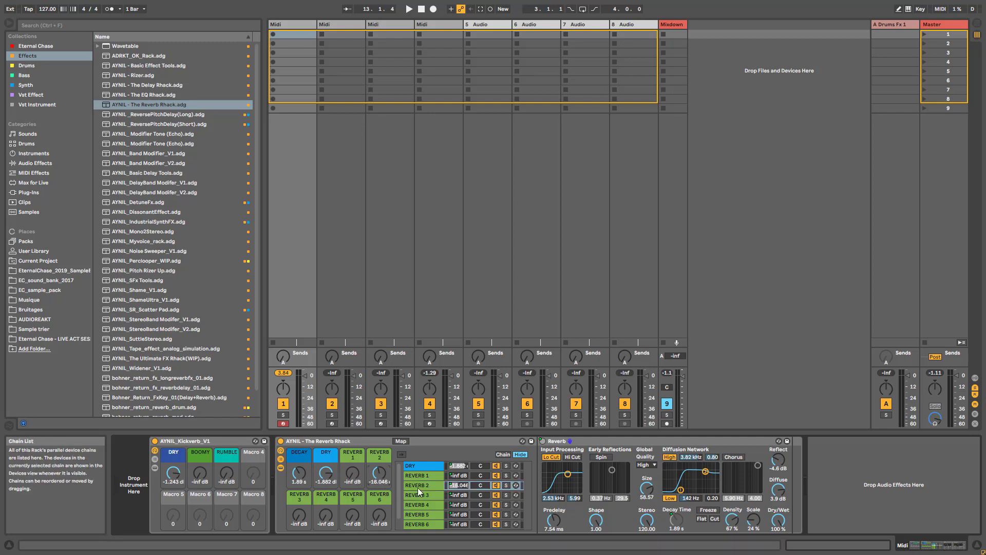
pyautogui.moveTo(378, 474); pyautogui.dragTo(379, 452)
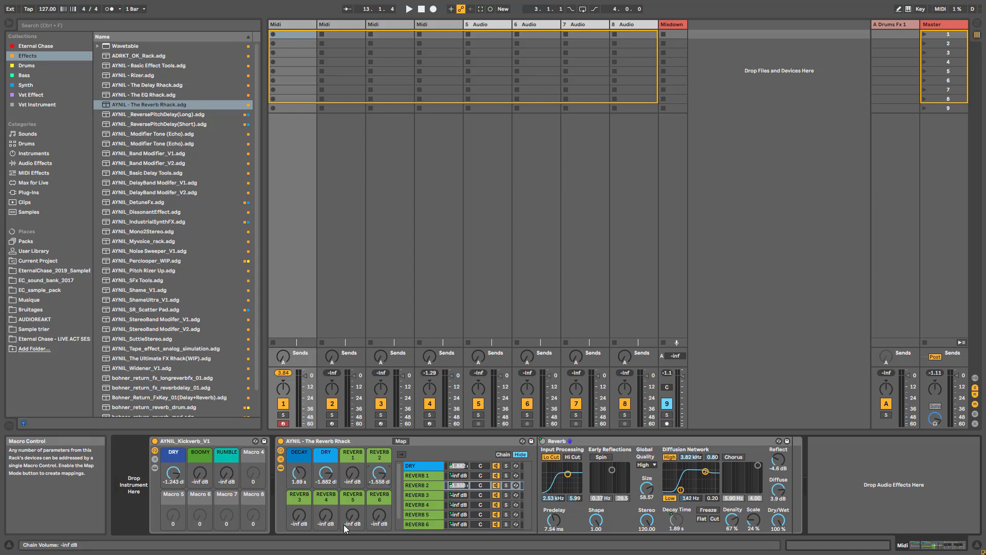
pyautogui.moveTo(352, 516); pyautogui.dragTo(352, 508)
pyautogui.moveTo(296, 522); pyautogui.dragTo(297, 513)
# Hide the Reverb Rhack's devices and chain list so only its macros remain
pyautogui.click(337, 443)
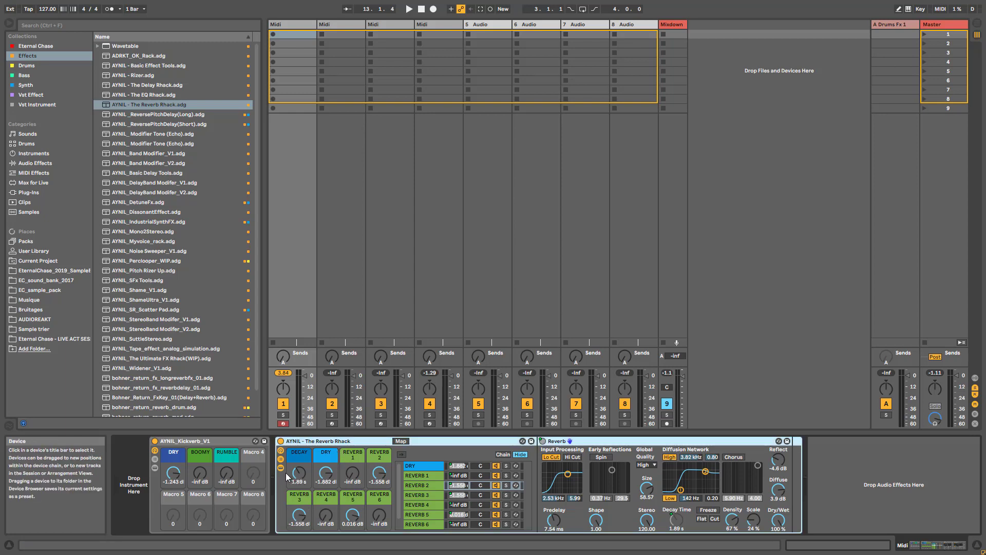
pyautogui.click(281, 468)
pyautogui.click(281, 459)
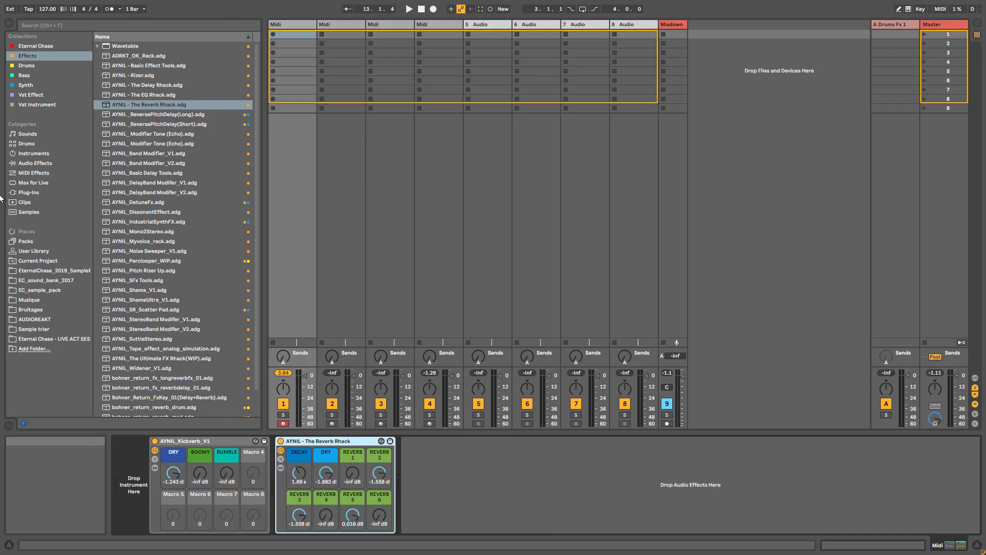
# Browse the Synth and Bass collections, ending on the Drums presets
pyautogui.click(24, 86)
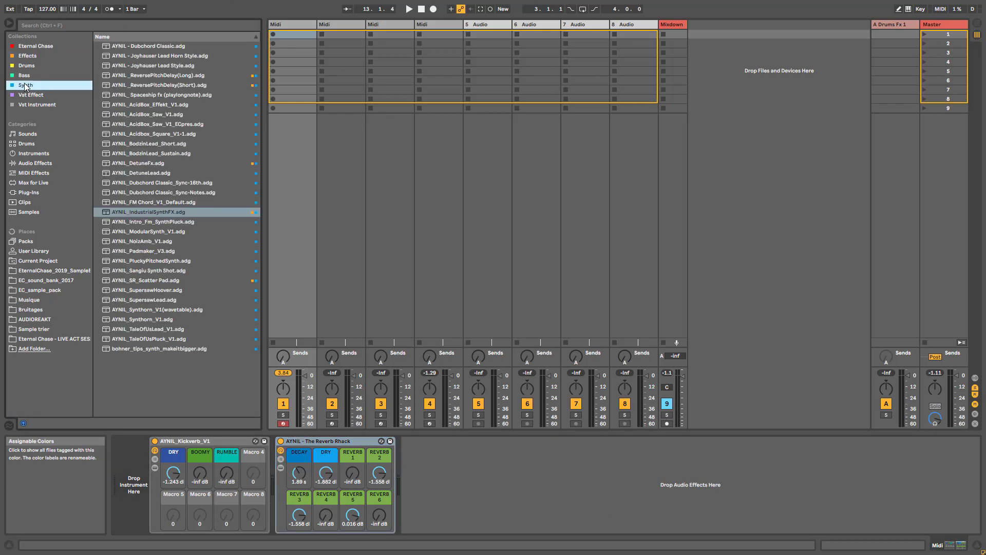
pyautogui.click(24, 76)
pyautogui.click(26, 66)
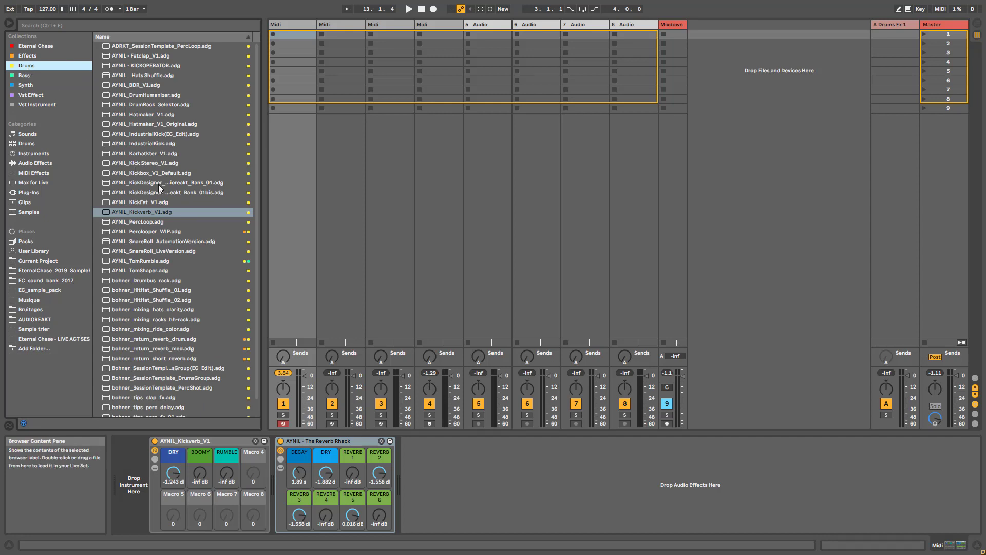
# Load AYNIL_IndustrialKick onto track 1, expand it, and try the OFFBEAT PERC and RUMBLE macros
pyautogui.doubleClick(150, 146)
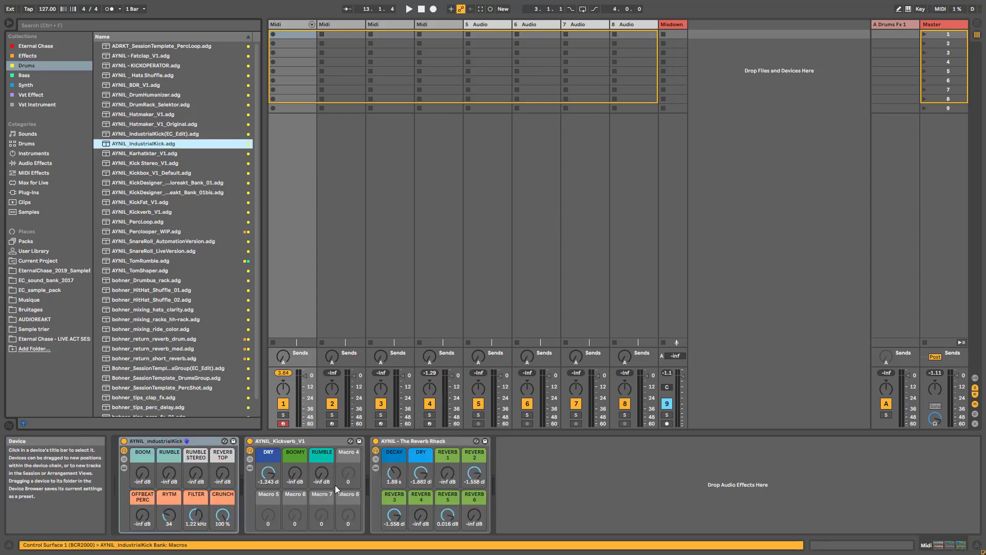
pyautogui.click(125, 467)
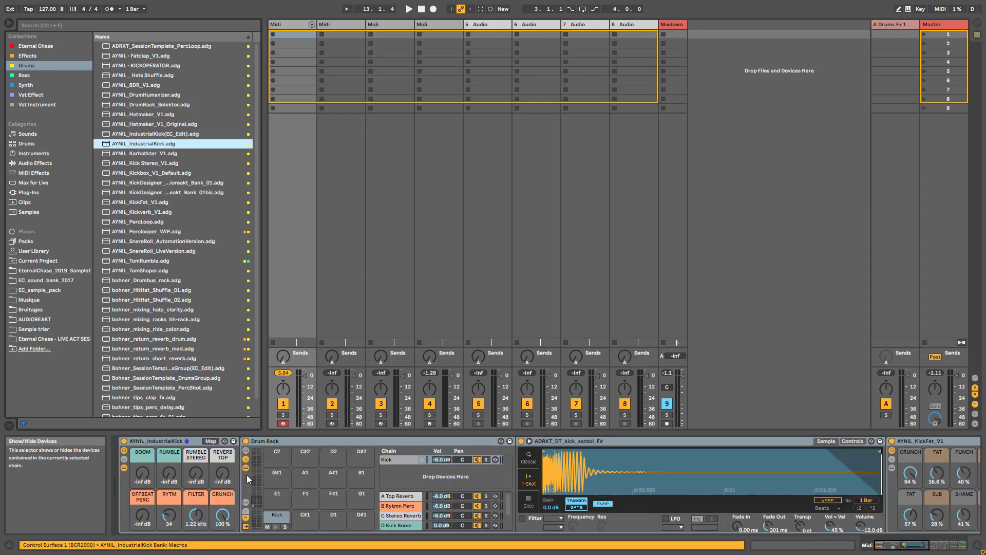
pyautogui.click(286, 441)
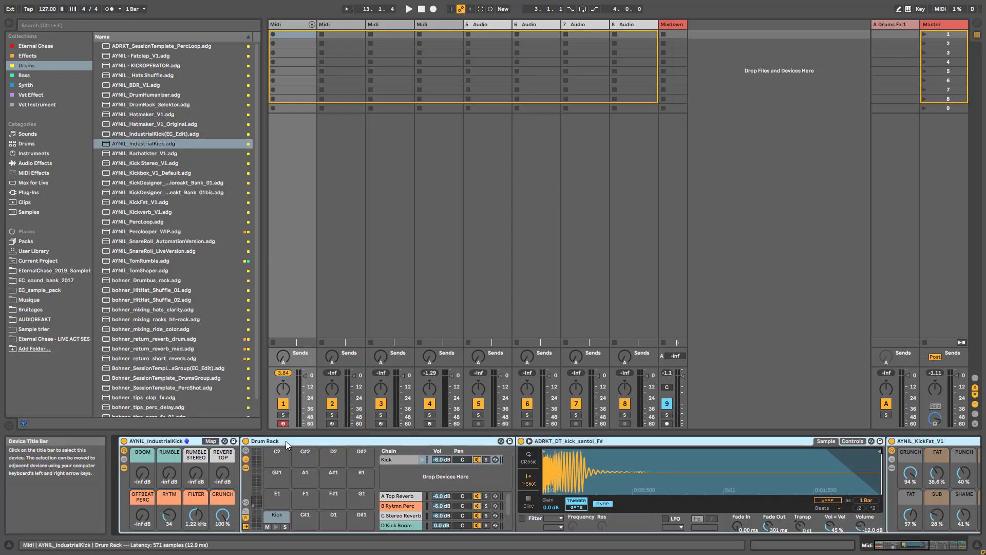
pyautogui.click(905, 547)
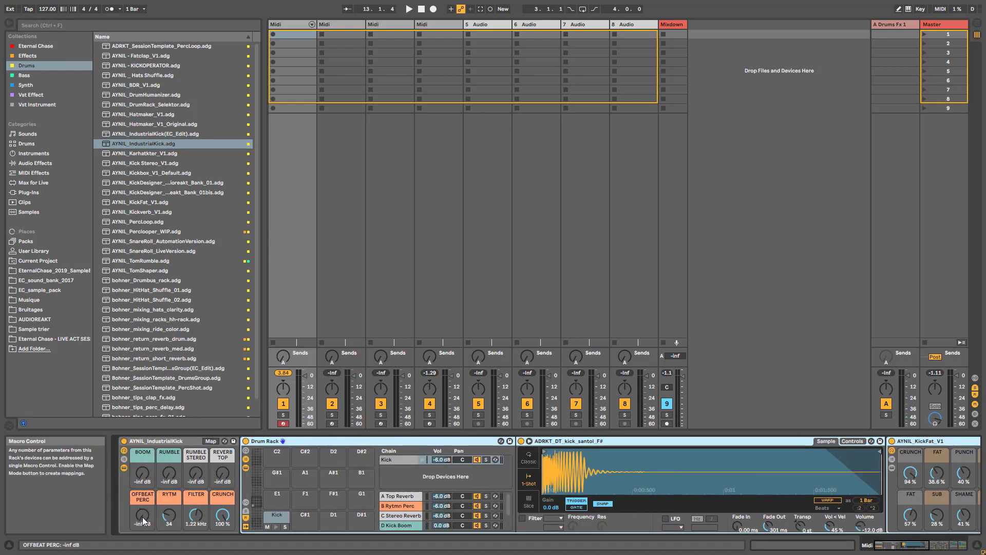
pyautogui.moveTo(139, 511); pyautogui.dragTo(139, 490)
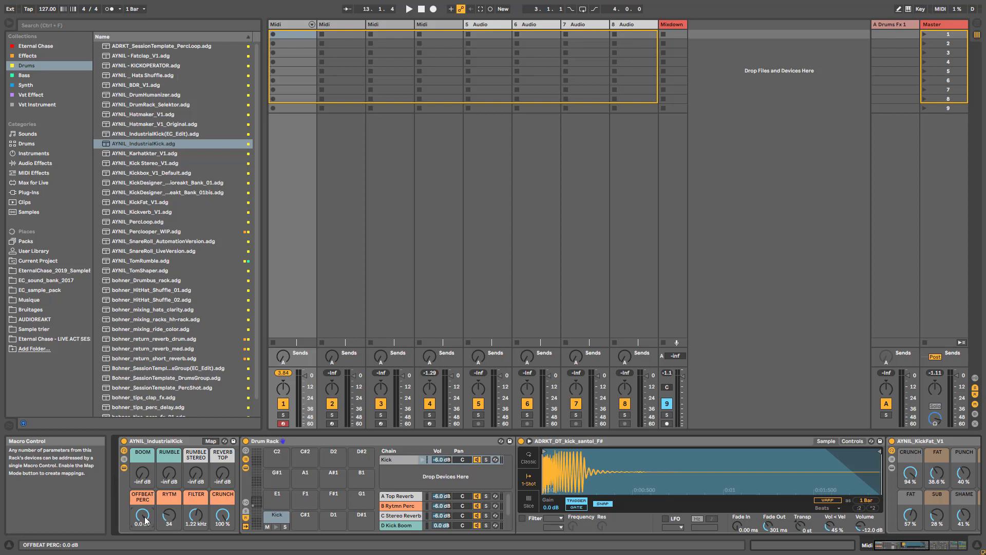
pyautogui.moveTo(144, 522); pyautogui.dragTo(144, 545)
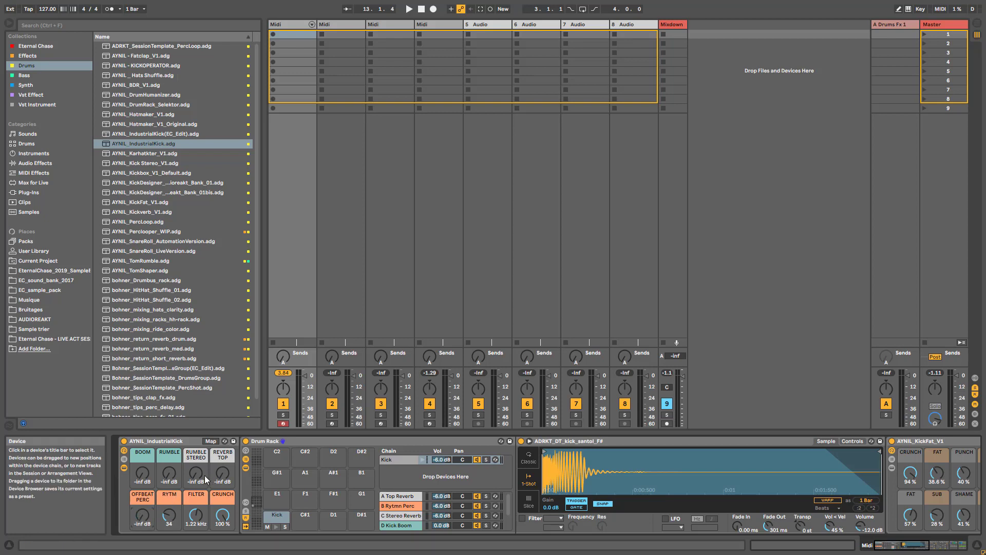
pyautogui.moveTo(174, 476); pyautogui.dragTo(174, 469)
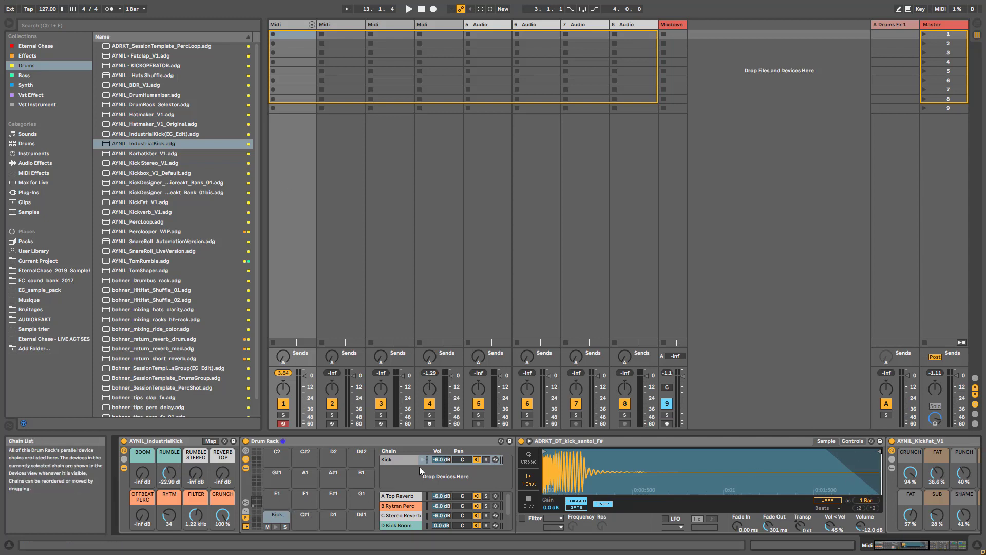
# Inspect the Kick chain and A Top Reverb return, raising RUMBLE STEREO to 0 dB
pyautogui.click(394, 461)
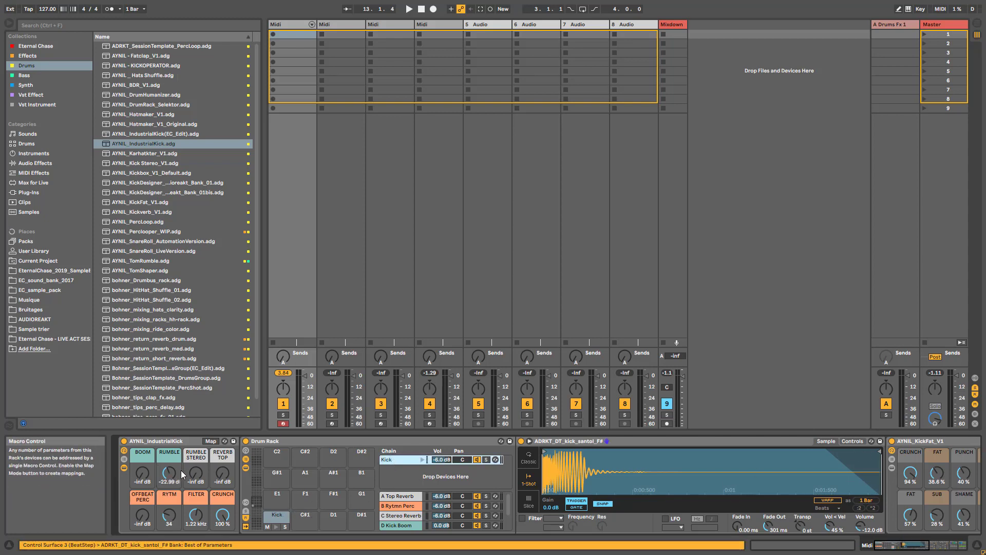
pyautogui.moveTo(195, 477); pyautogui.dragTo(222, 447)
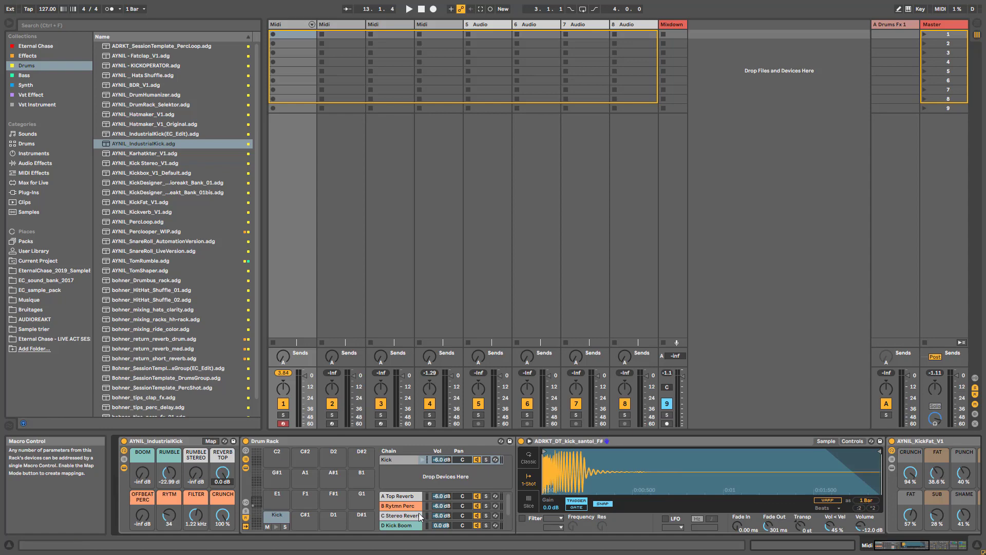
pyautogui.click(406, 497)
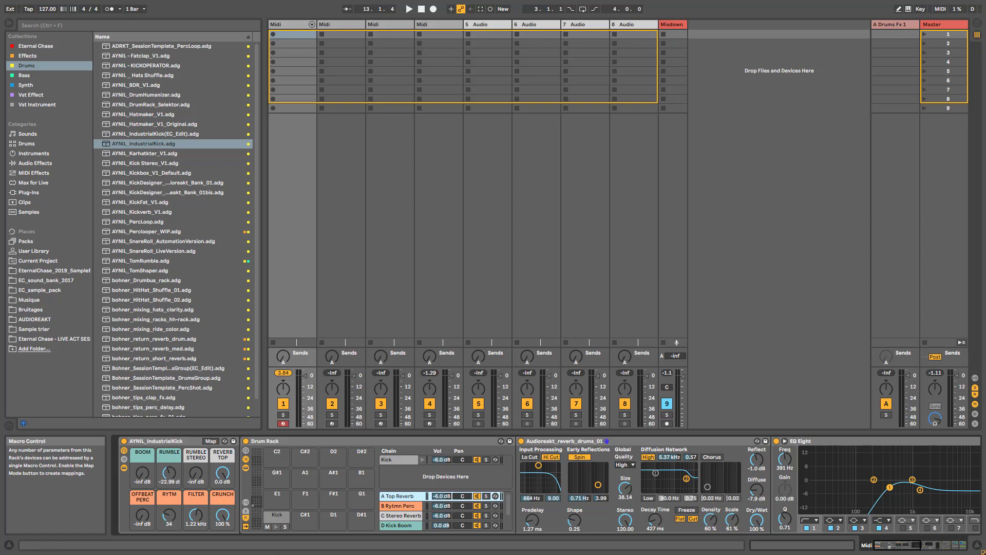
pyautogui.scroll(-2, 420, 508)
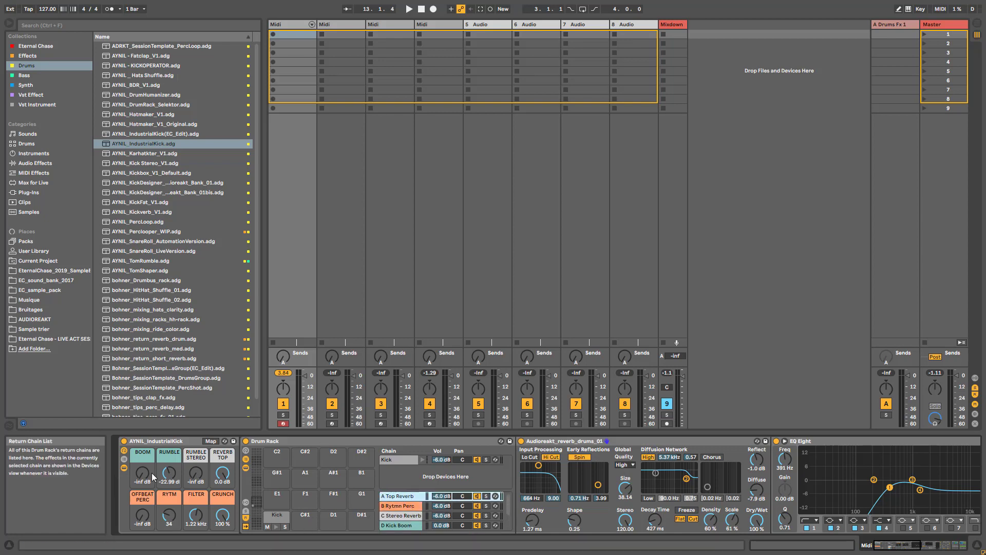
# Set OFFBEAT PERC to about -17.6 dB and RUMBLE to about -14.5 dB
pyautogui.click(124, 468)
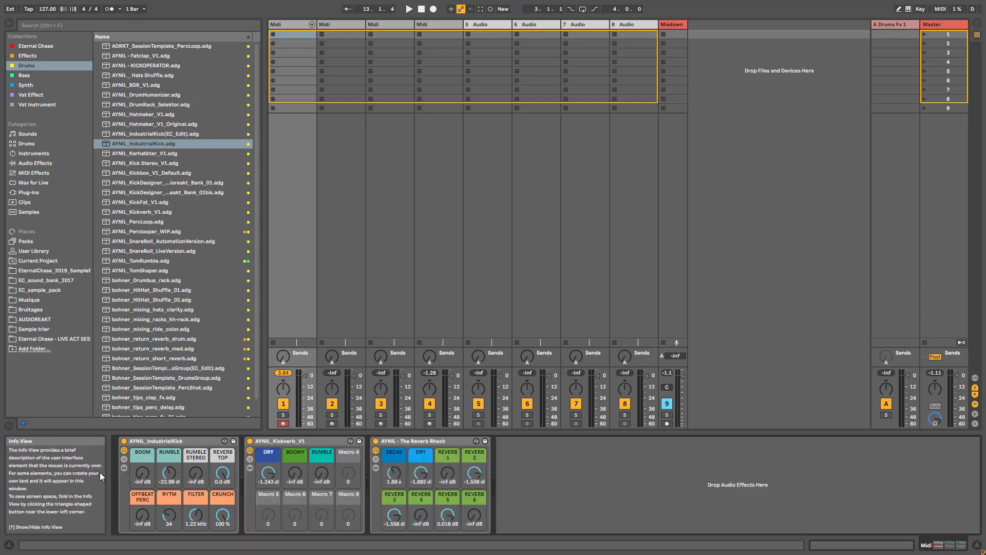
pyautogui.click(123, 468)
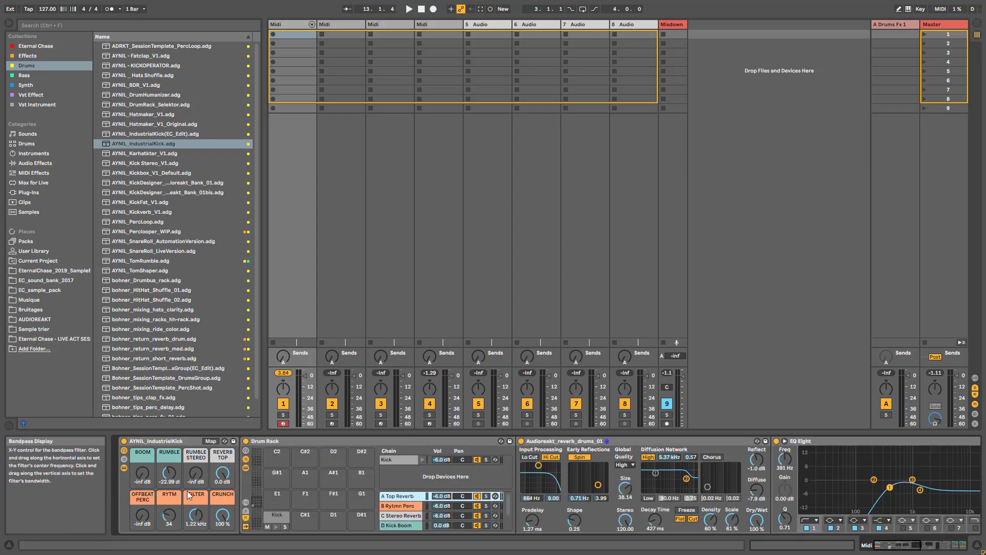
pyautogui.moveTo(142, 515); pyautogui.dragTo(142, 506)
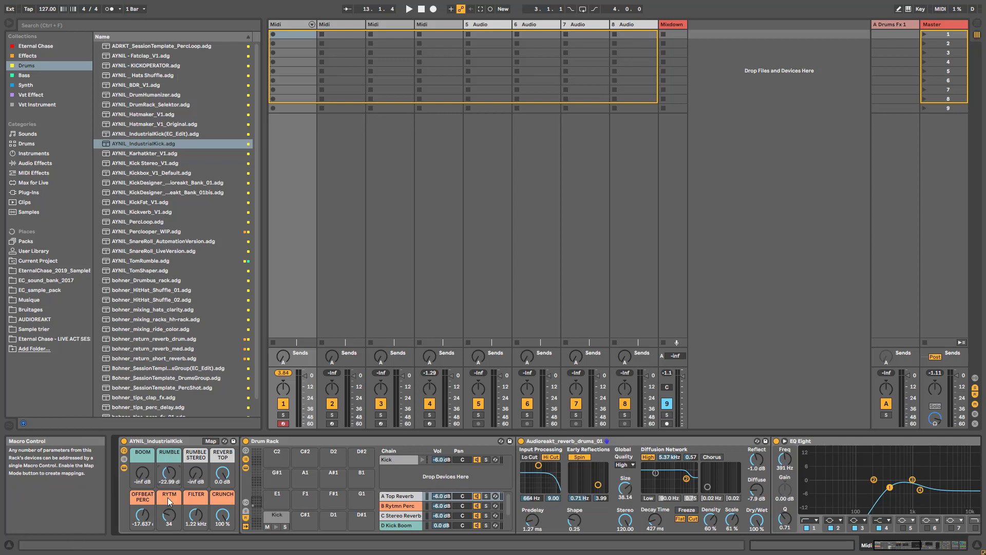
pyautogui.moveTo(169, 473); pyautogui.dragTo(169, 465)
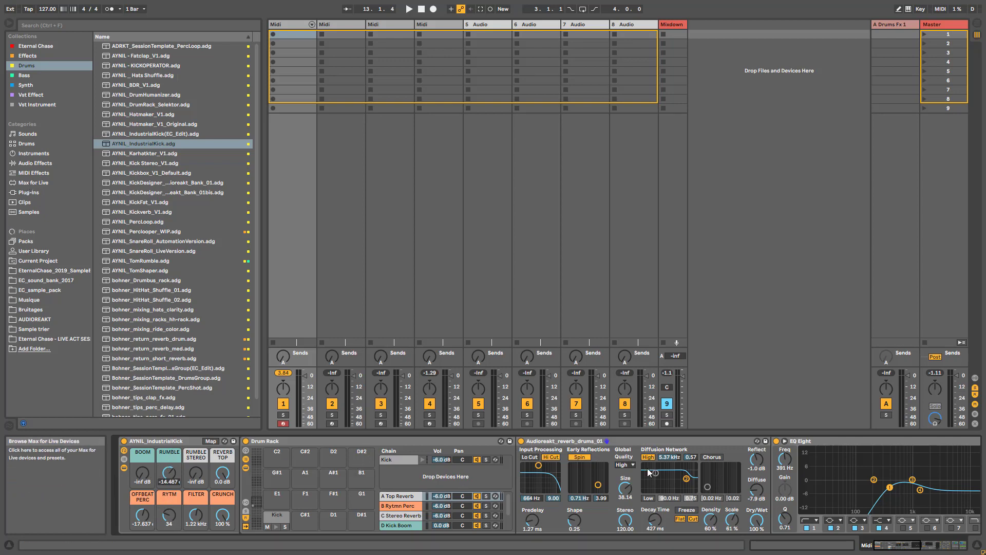
# Check the second track's devices, then return to track 1's drum rack macros
pyautogui.click(34, 173)
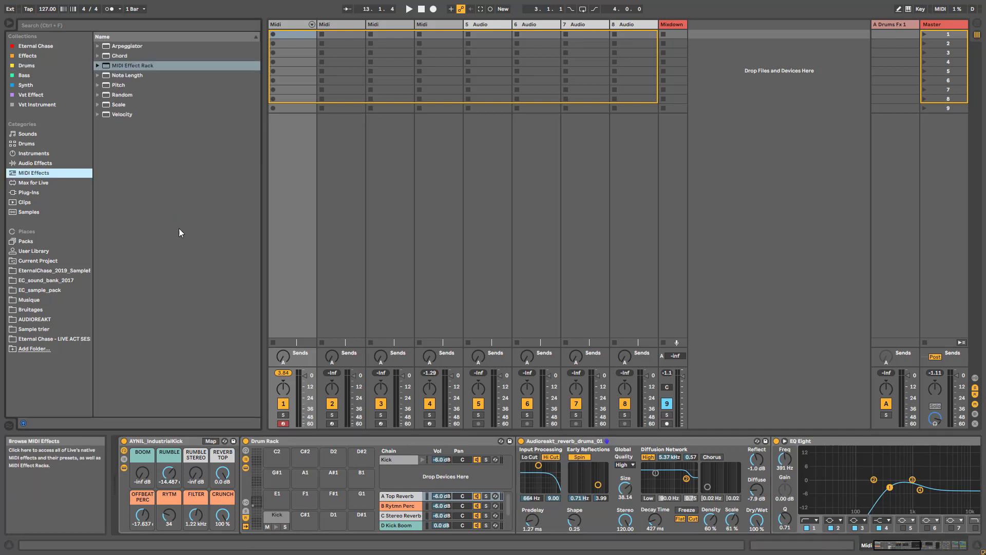
pyautogui.click(124, 468)
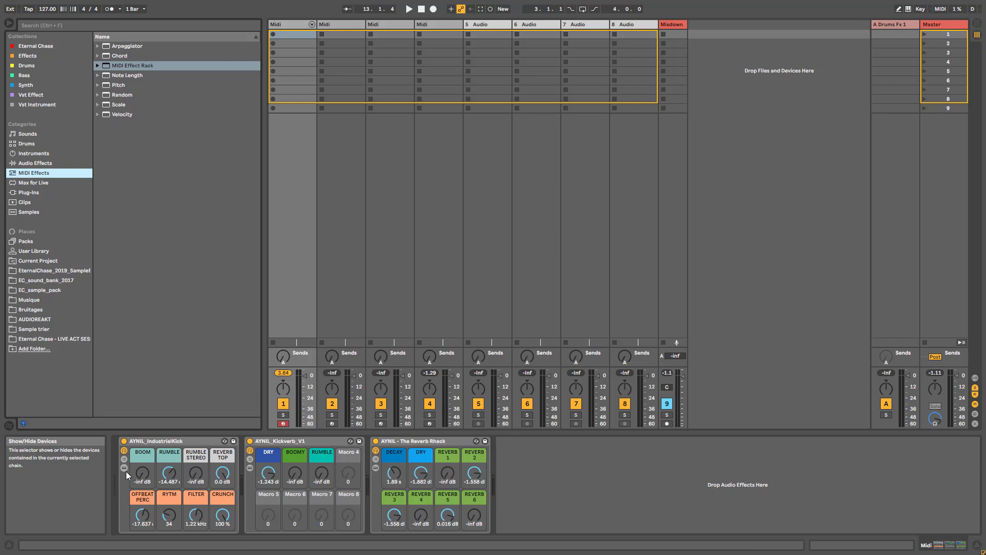
pyautogui.click(330, 32)
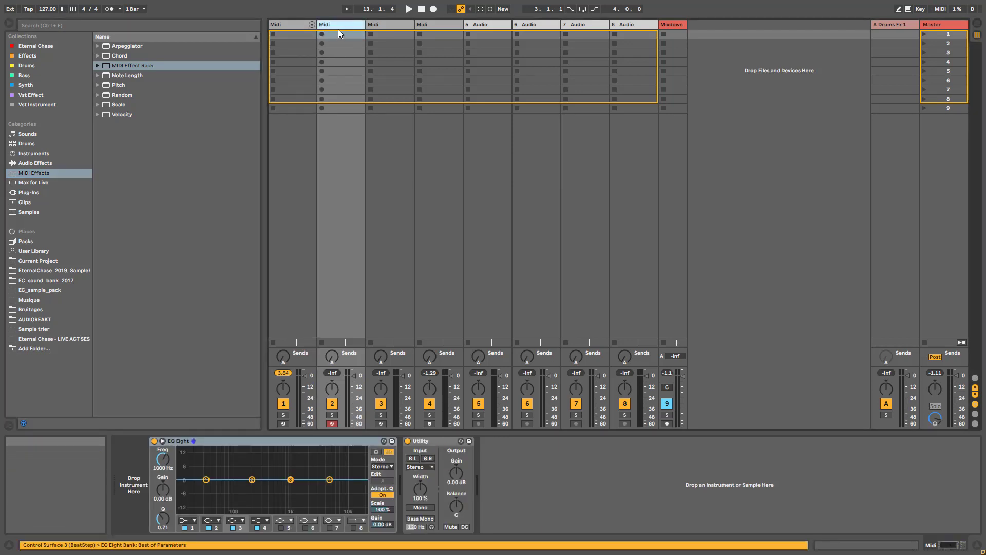
pyautogui.click(291, 21)
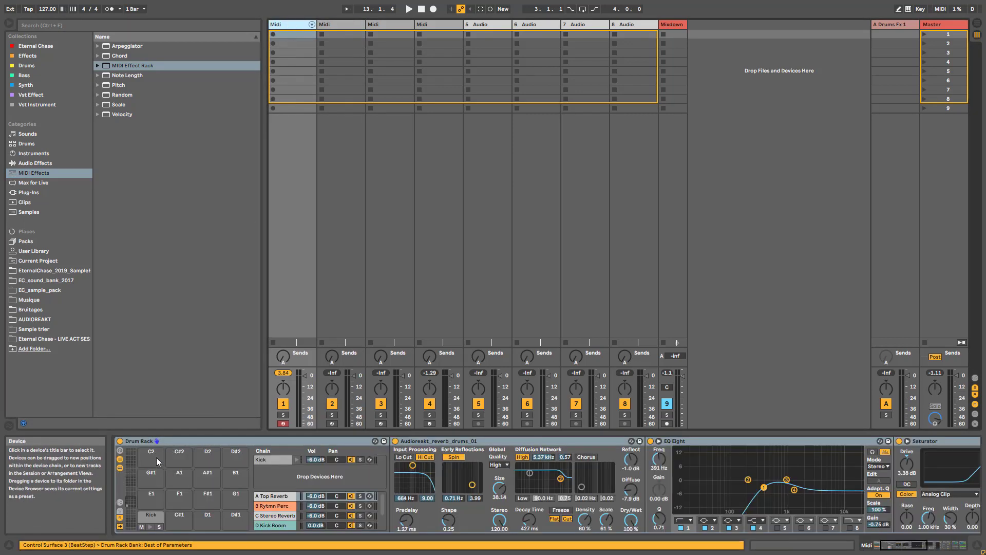
pyautogui.click(120, 451)
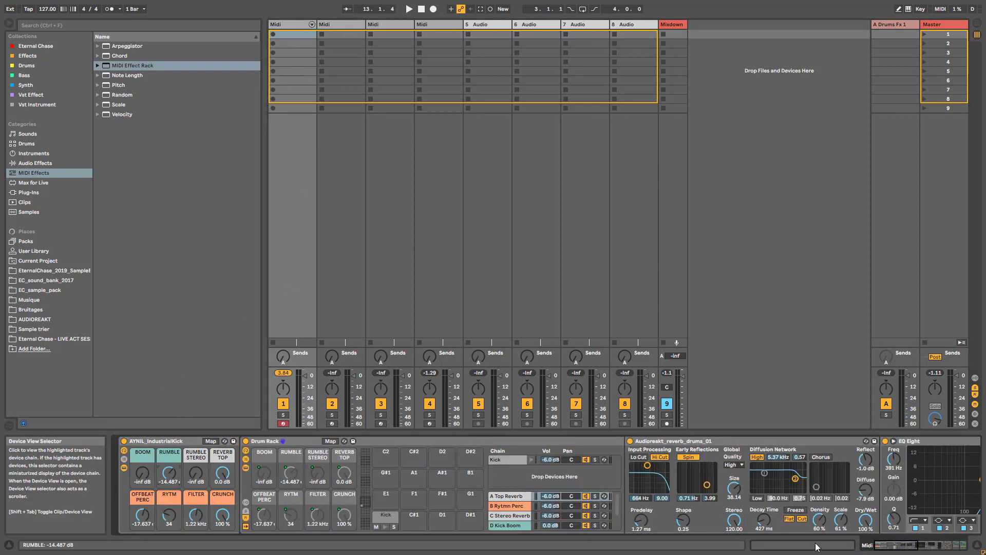
# Load a Simpler from Instruments onto the third MIDI track
pyautogui.click(392, 24)
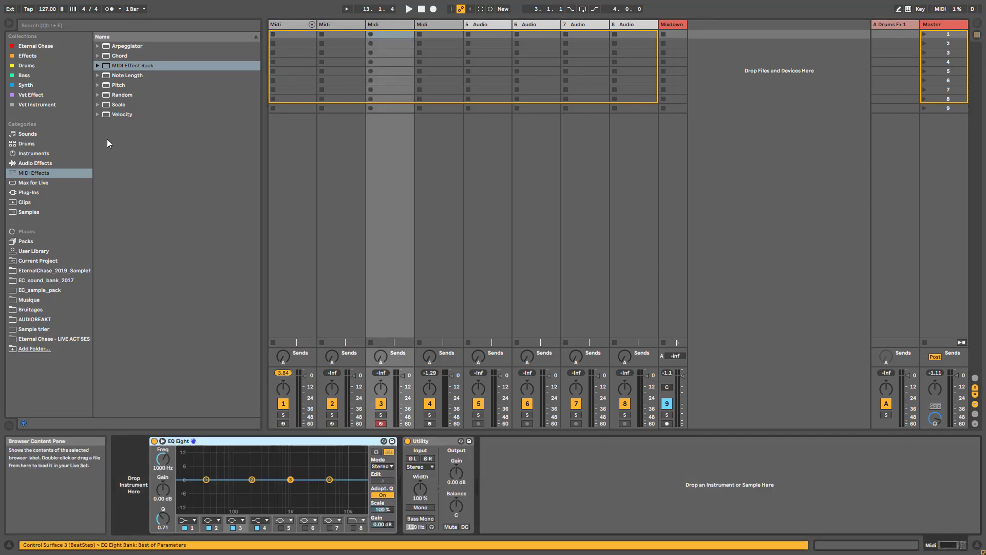
pyautogui.click(34, 153)
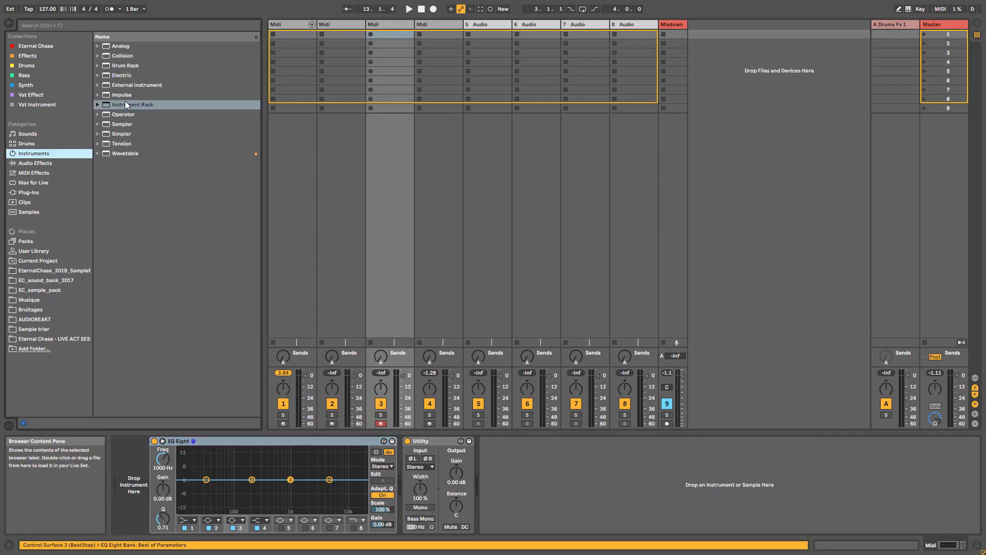
pyautogui.doubleClick(123, 134)
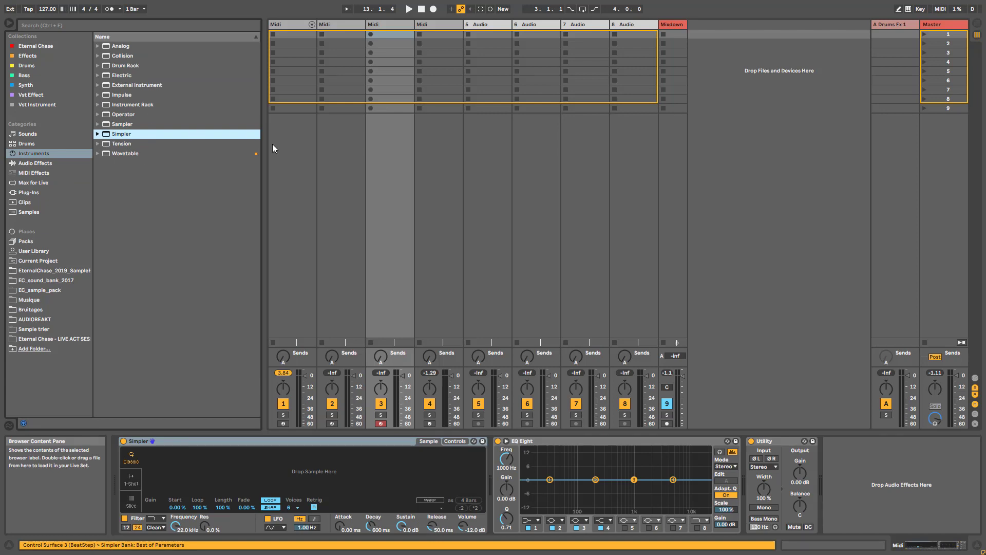
# Collapse track 1's IndustrialKick rack, then select track 2 and list the Drums presets
pyautogui.click(294, 24)
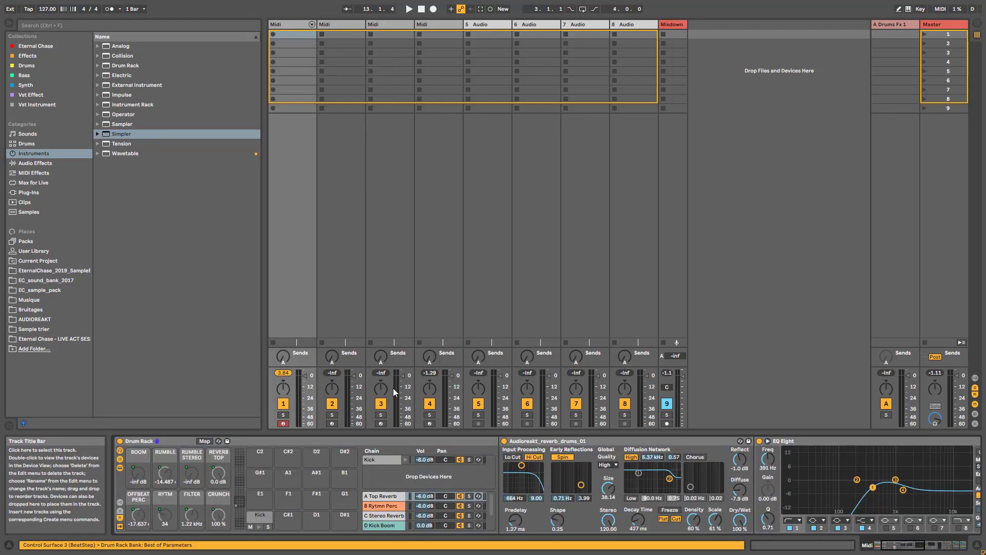
pyautogui.click(120, 468)
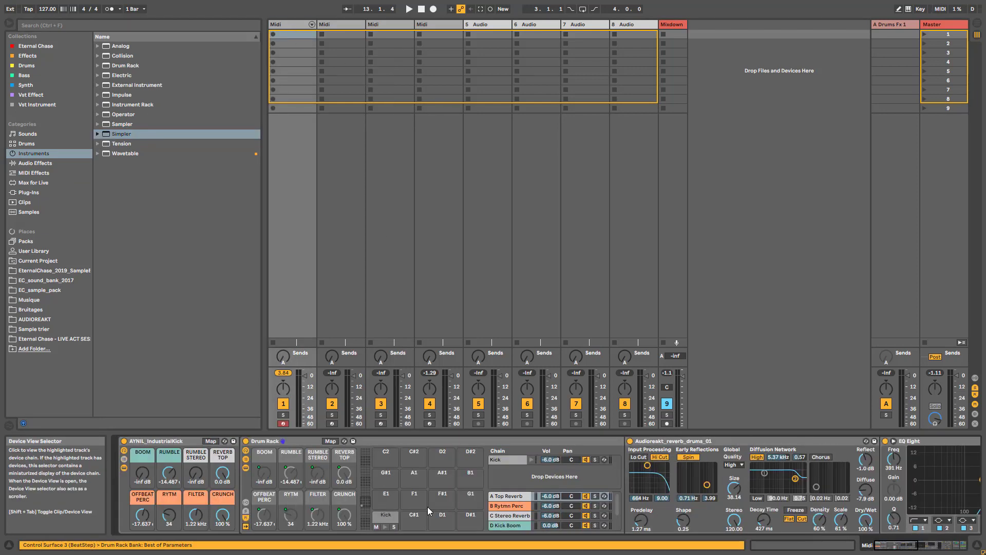
pyautogui.click(124, 467)
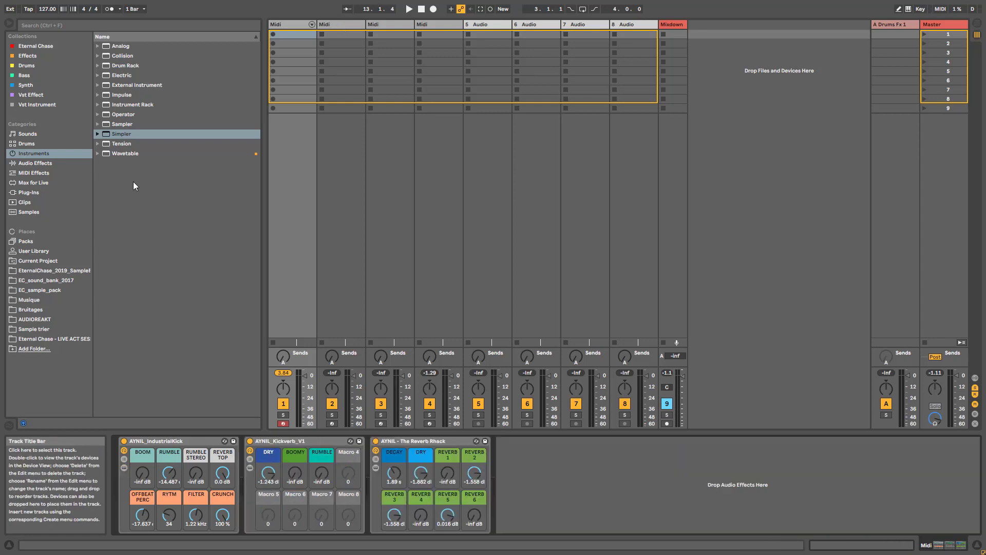
pyautogui.click(336, 26)
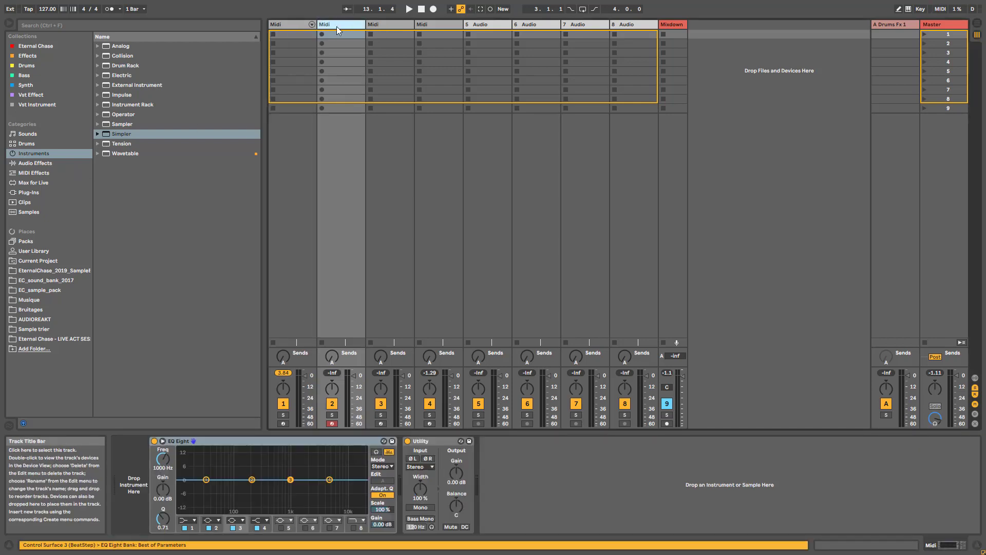
pyautogui.click(44, 67)
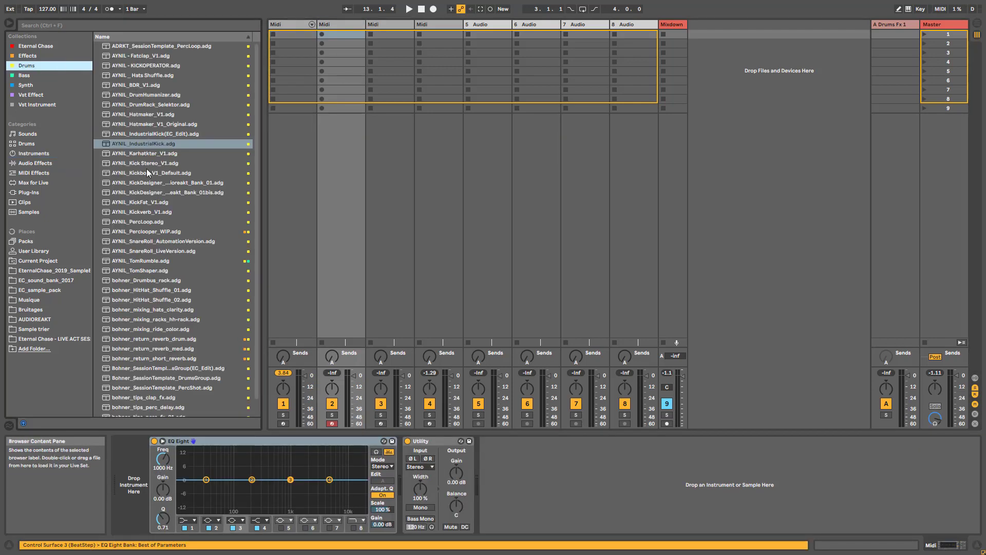
# Load AYNIL_Perclooper_WIP.adg, then the AYNIL_PercLoop.adg rack, onto the second MIDI track
pyautogui.doubleClick(147, 232)
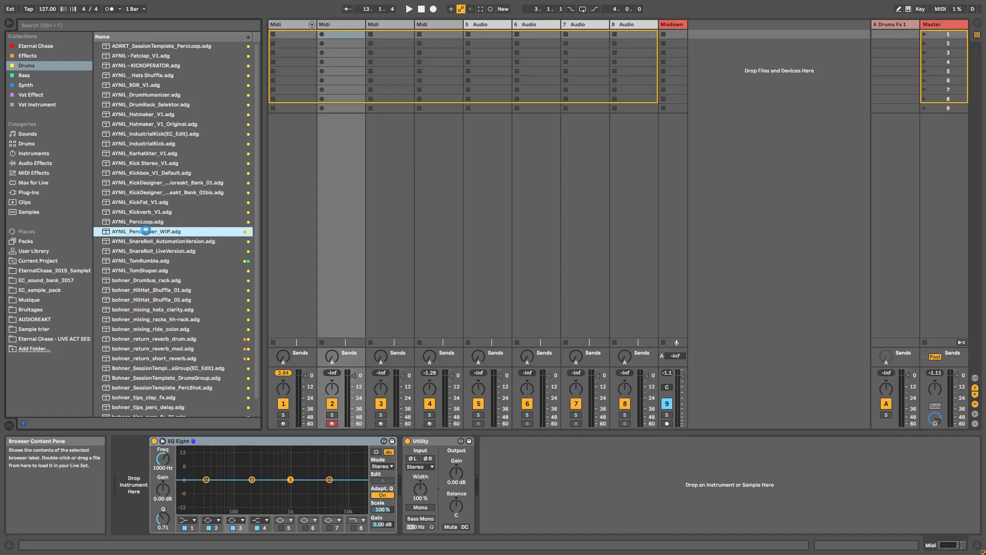
pyautogui.doubleClick(147, 222)
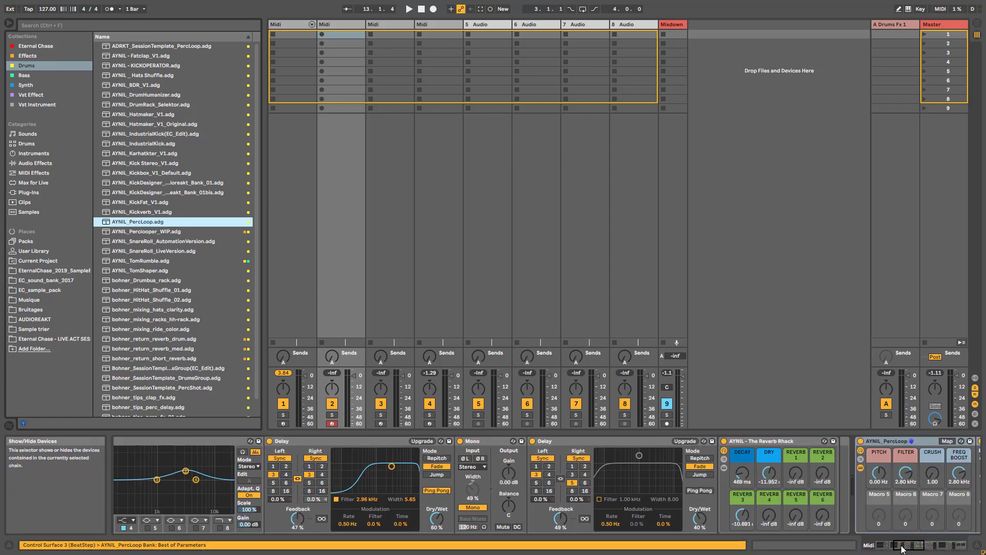
pyautogui.moveTo(903, 549); pyautogui.dragTo(928, 543)
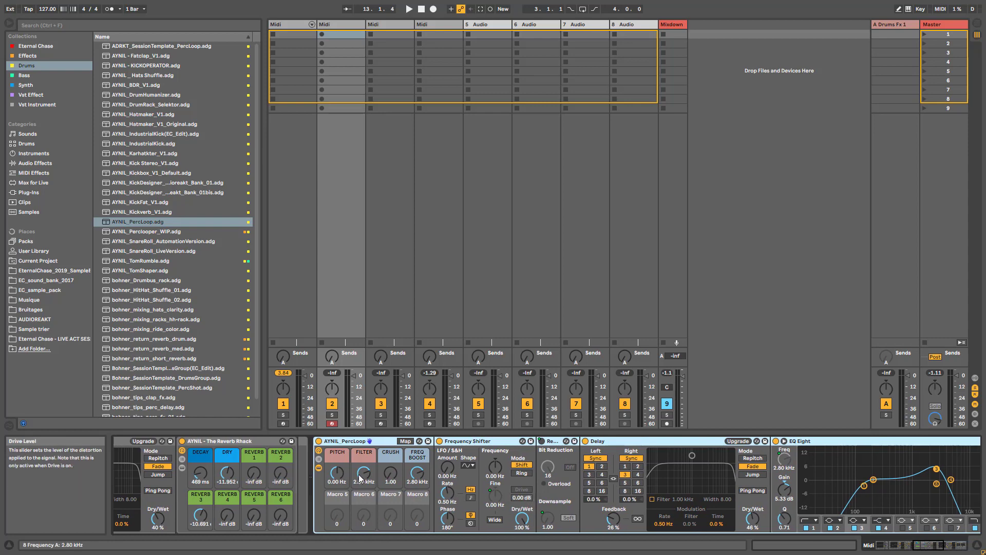
# Lower the PercLoop rack's Delay filter frequency to 67 Hz
pyautogui.click(319, 468)
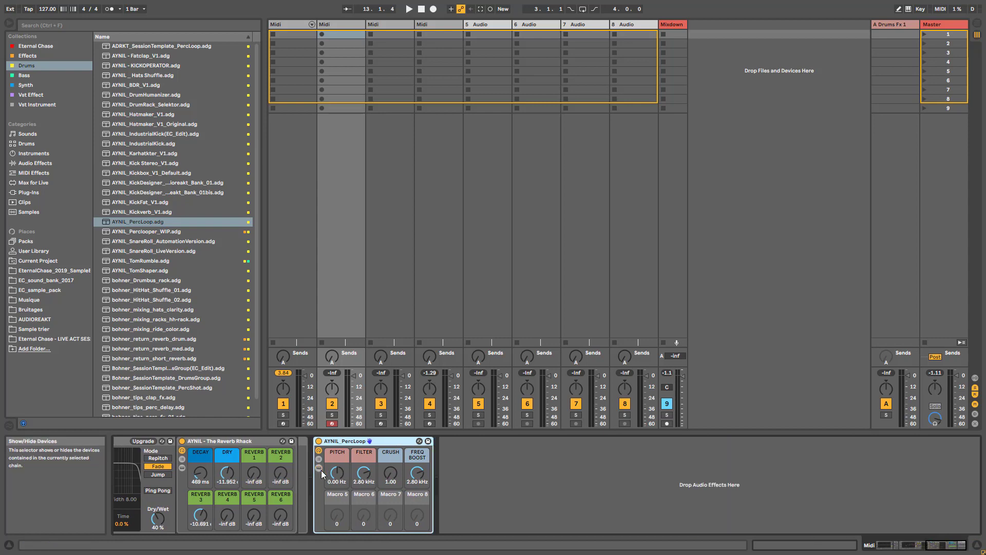
pyautogui.click(320, 468)
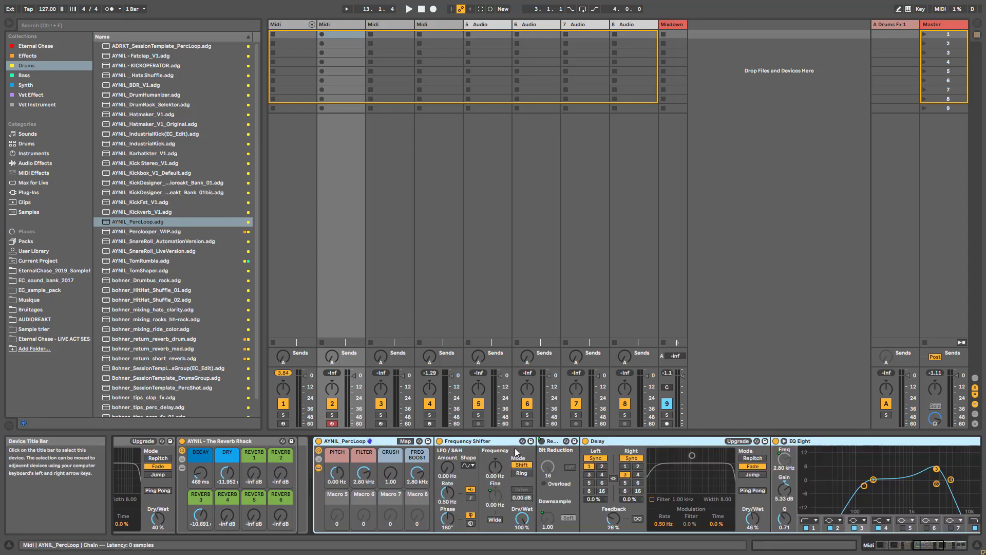
pyautogui.moveTo(692, 455); pyautogui.dragTo(318, 442)
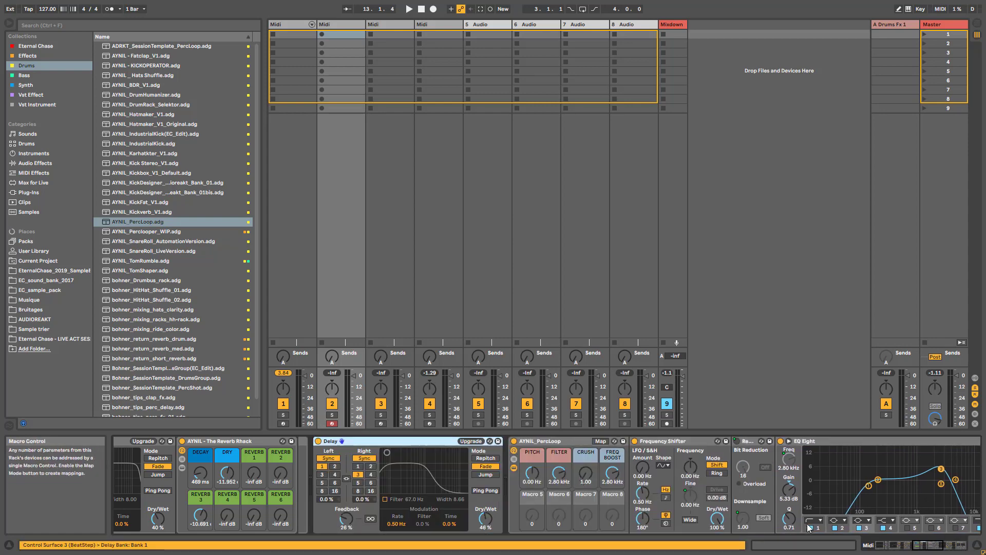
# Select the ADRKT_Default_Reverb device at the chain's end and show the Eternal Chase collection
pyautogui.click(964, 546)
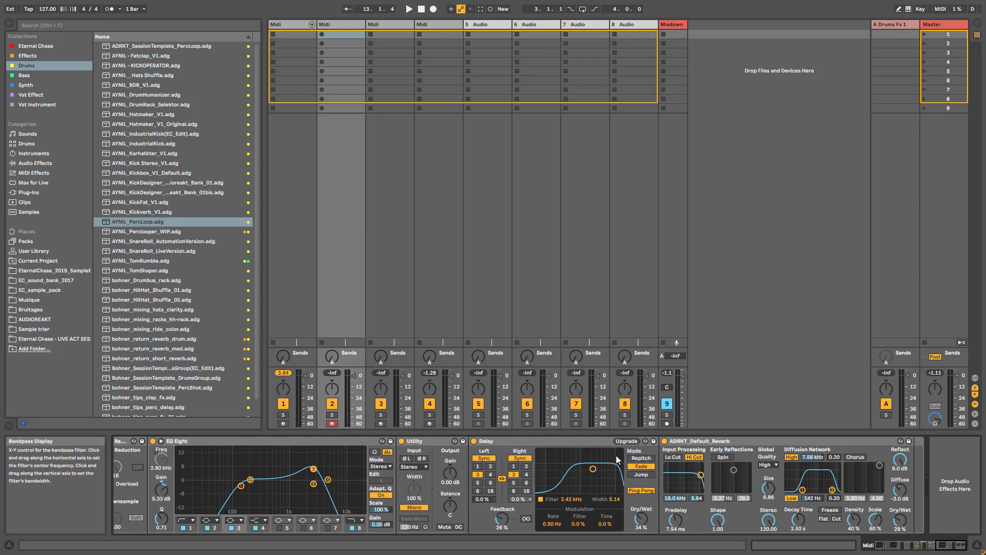
pyautogui.click(675, 450)
pyautogui.hscroll(-10, 123, 453)
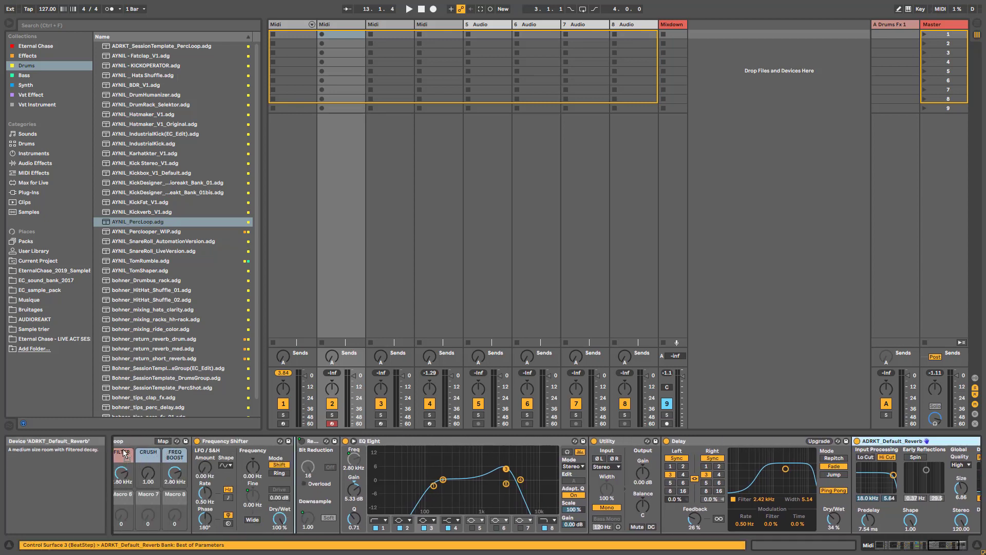
pyautogui.hscroll(-8, 133, 470)
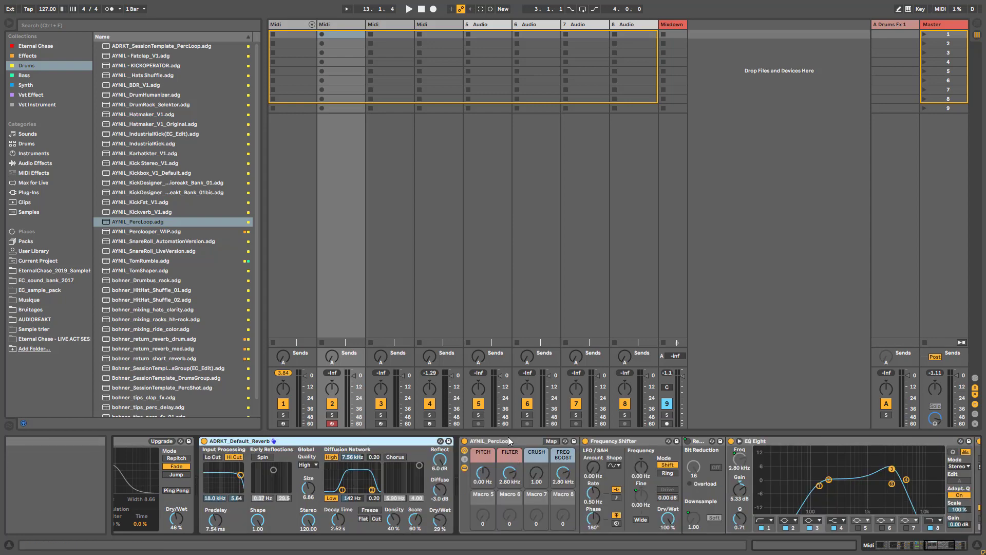
pyautogui.click(508, 440)
pyautogui.click(32, 46)
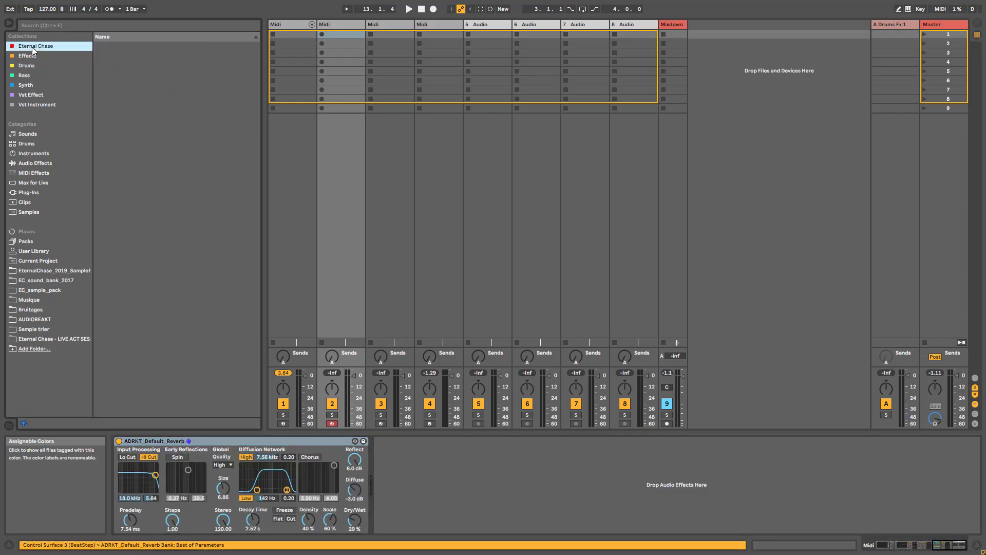
# Add terreincionnue_perc_chain.adg from the Perc folder after the reverb on the second track
pyautogui.click(104, 123)
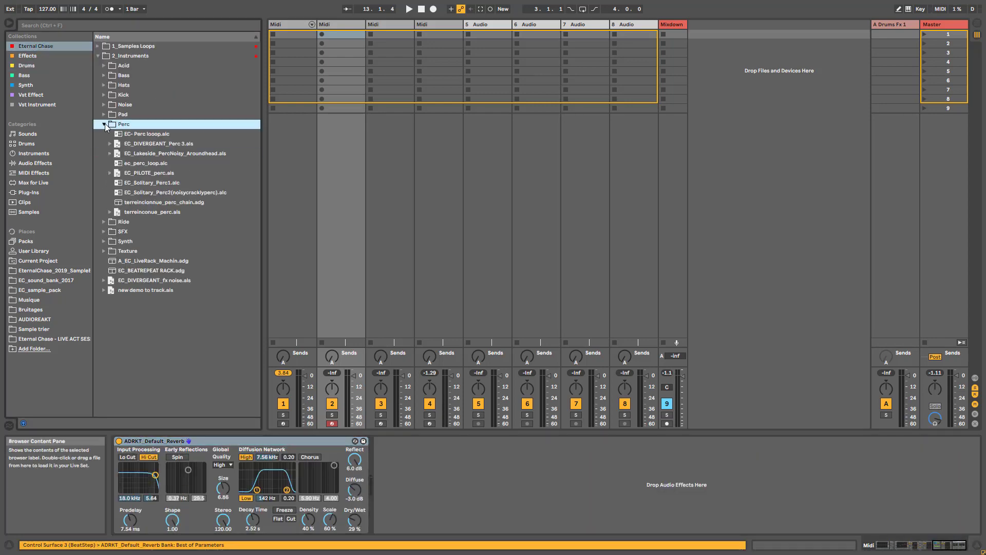
pyautogui.moveTo(159, 202)
pyautogui.mouseDown()
pyautogui.moveTo(487, 511)
pyautogui.moveTo(497, 502)
pyautogui.mouseUp()
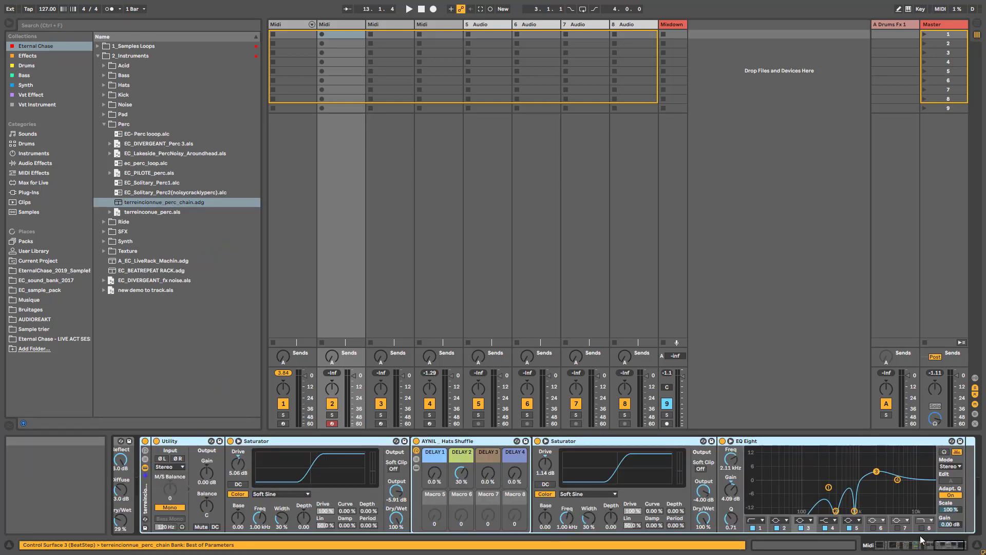
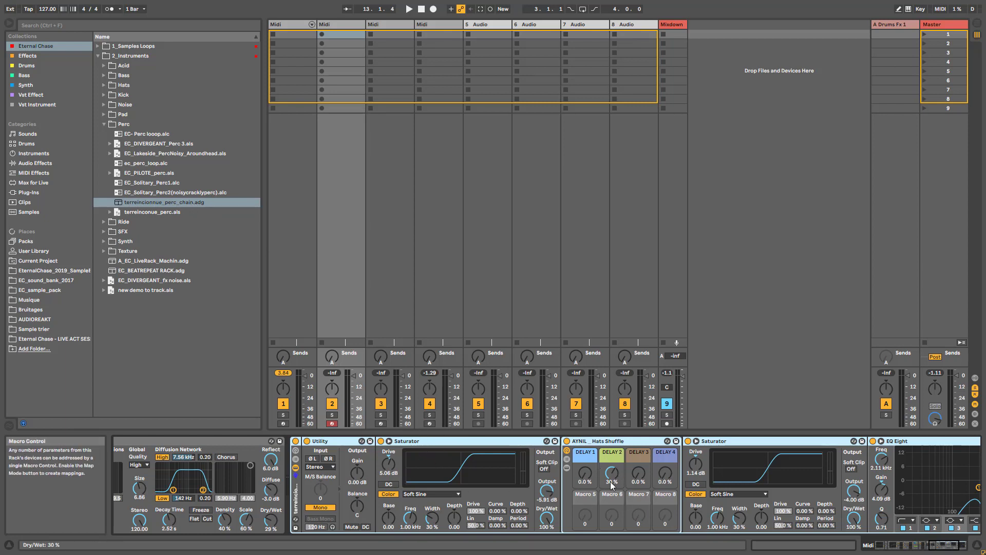
# Reveal the perc rack's eight macro knobs beside its Utility, Saturator and Hats Shuffle devices
pyautogui.moveTo(940, 546); pyautogui.dragTo(447, 483)
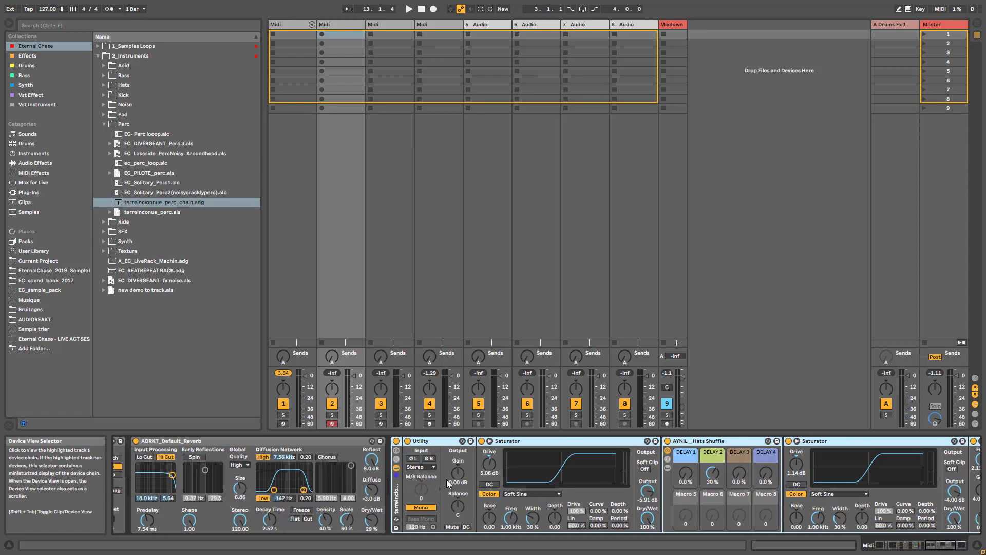
pyautogui.click(397, 468)
pyautogui.click(396, 467)
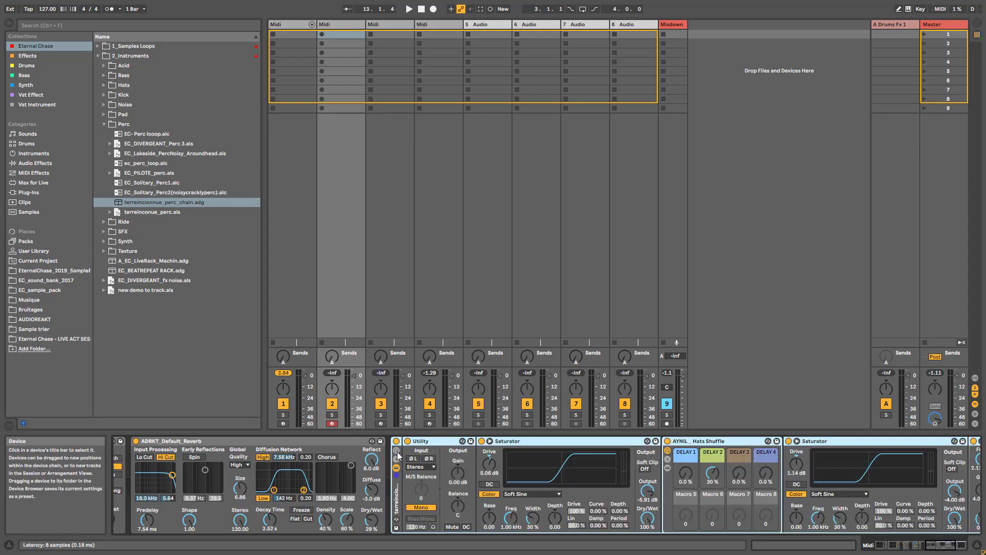
pyautogui.click(397, 451)
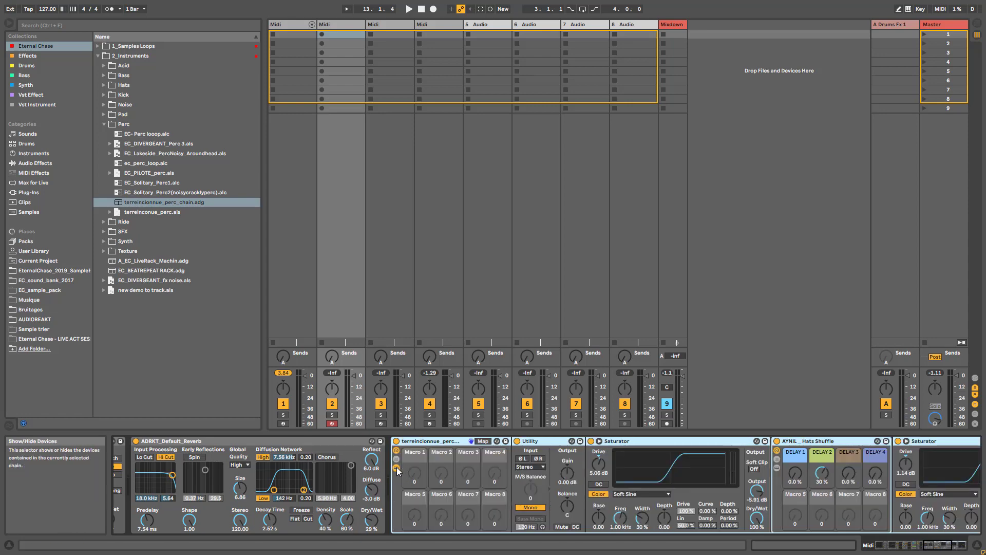
pyautogui.click(397, 468)
pyautogui.click(396, 468)
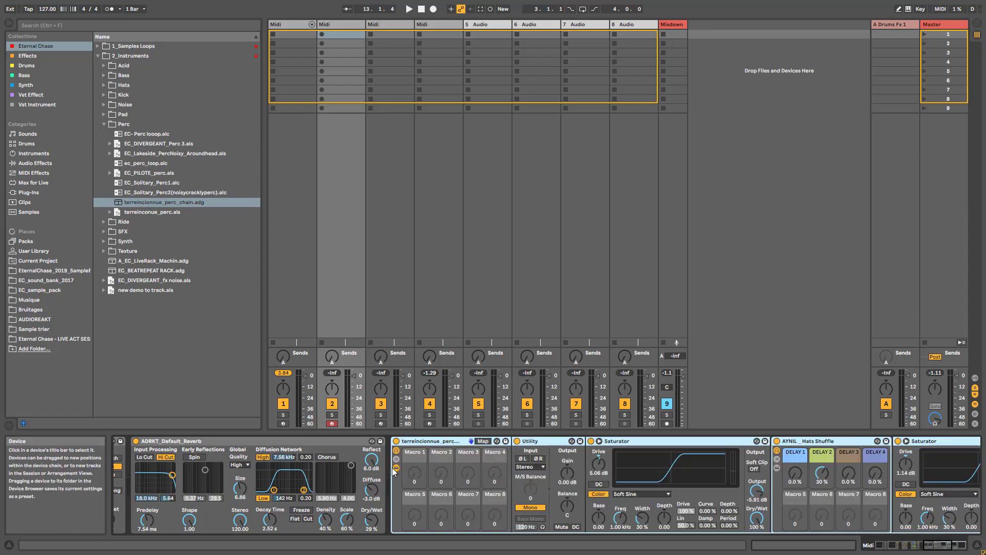
pyautogui.moveTo(925, 548); pyautogui.dragTo(947, 549)
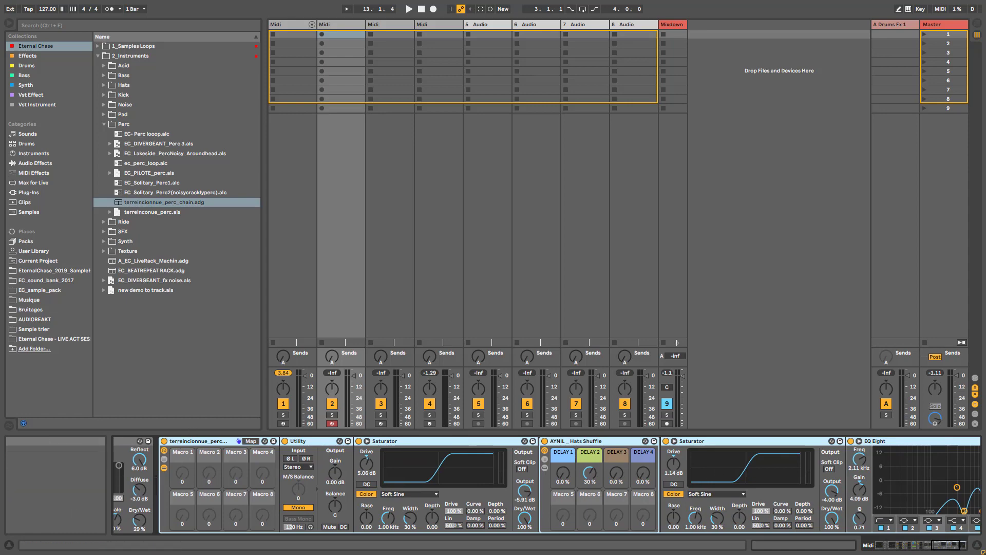
pyautogui.moveTo(949, 546); pyautogui.dragTo(935, 546)
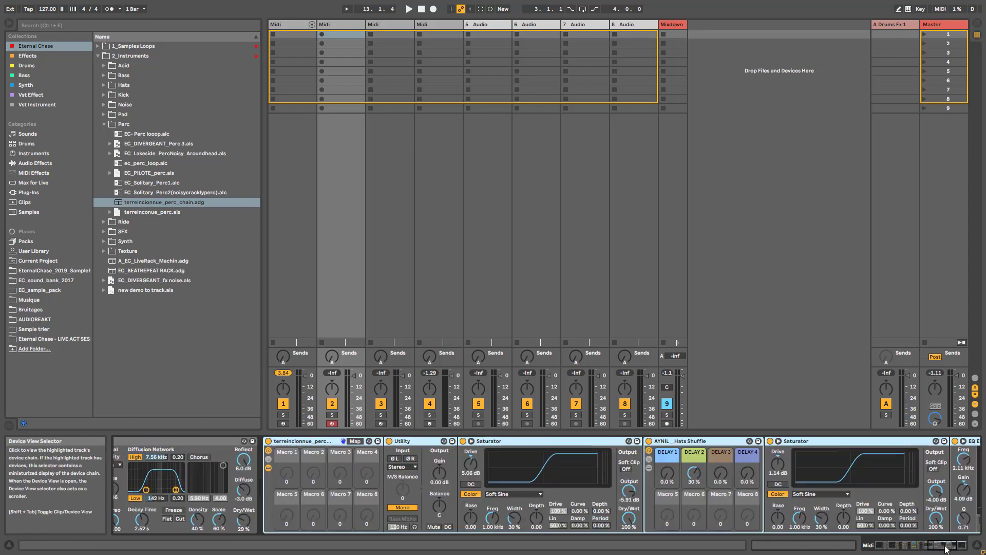
# Delete the perc rack and its following effects, collapse Perc and 2_Instruments, and show track 1
pyautogui.click(306, 441)
pyautogui.press('Delete')
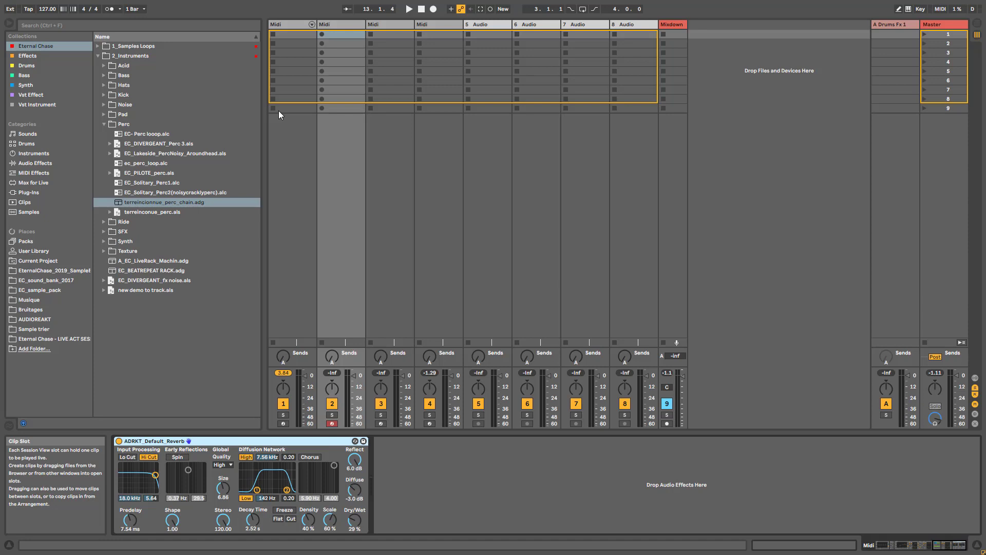
pyautogui.click(107, 126)
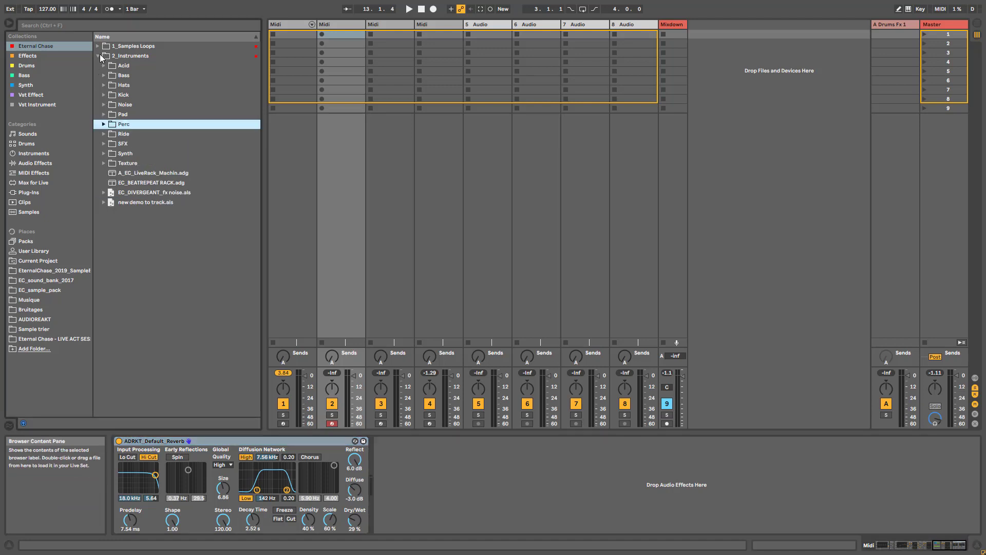
pyautogui.click(98, 57)
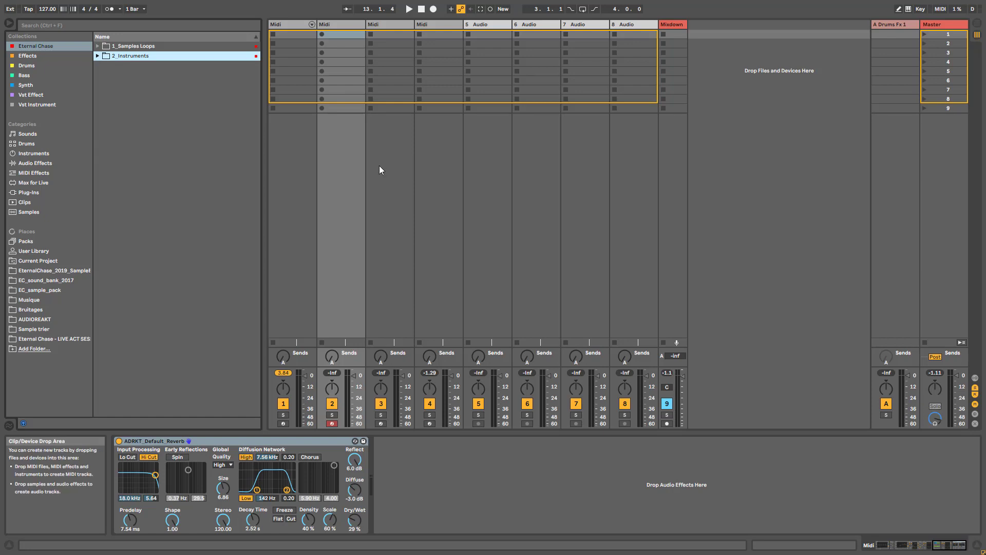
pyautogui.click(280, 25)
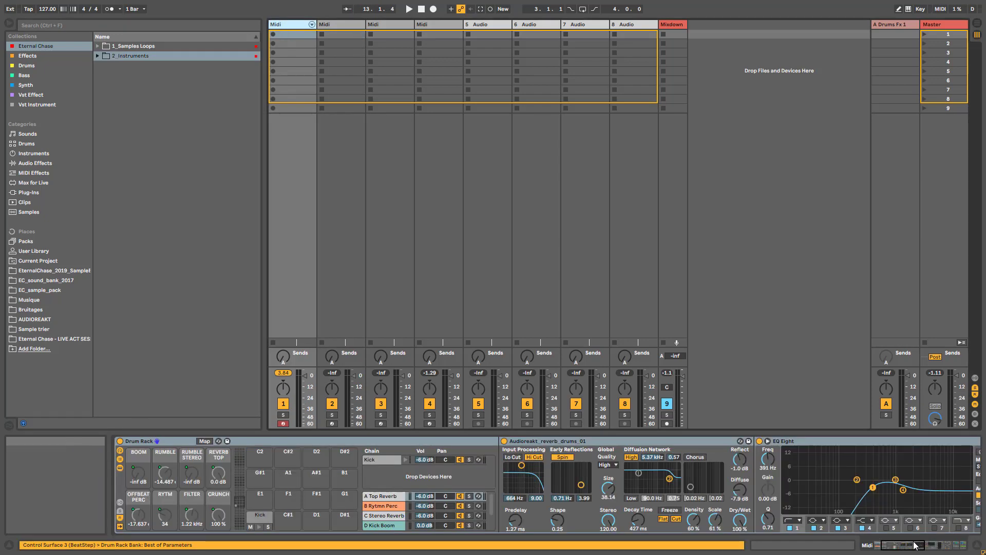
# Collapse AYNIL_IndustrialKick's devices so Kickverb_V1 and The Reverb Rhack come into view
pyautogui.moveTo(914, 545); pyautogui.dragTo(382, 494)
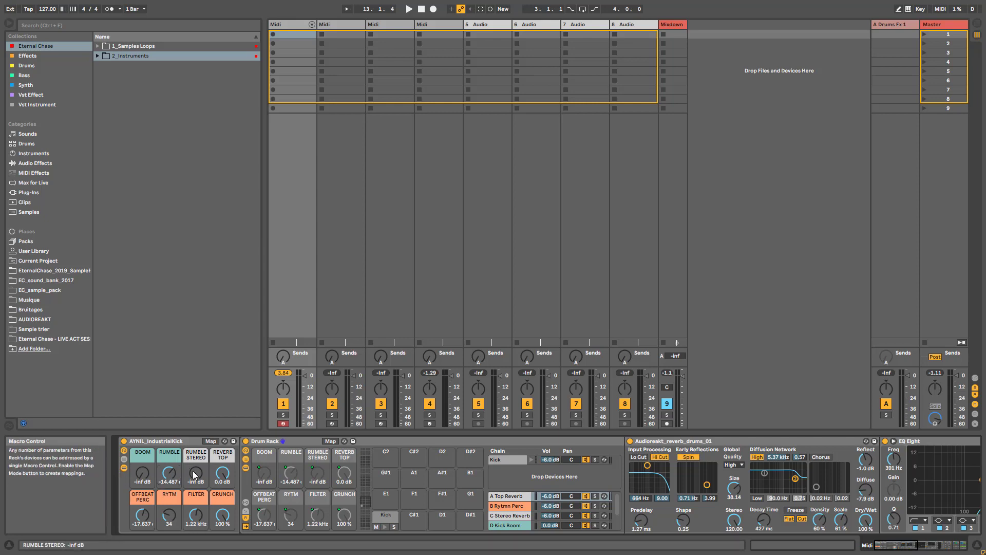
pyautogui.click(125, 468)
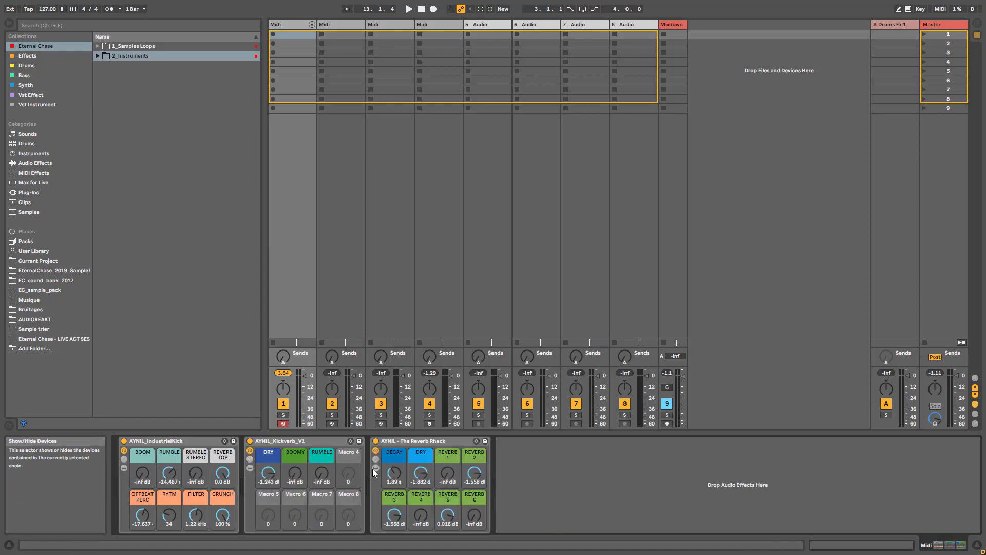
# Browse the Reverb Rhack's REVERB 1–3 chains and select REVERB 1's Reverb device
pyautogui.click(375, 470)
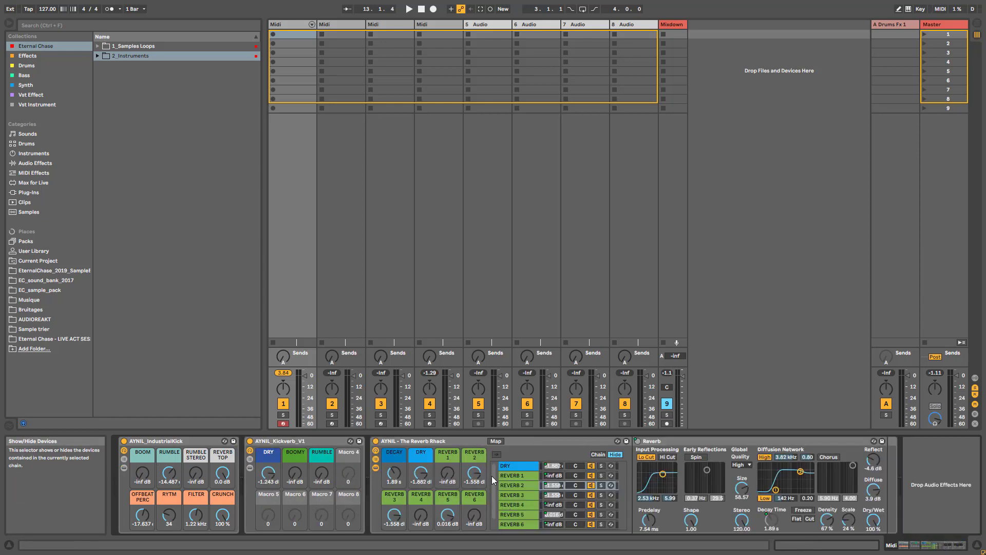
pyautogui.click(524, 486)
pyautogui.click(515, 496)
pyautogui.click(507, 524)
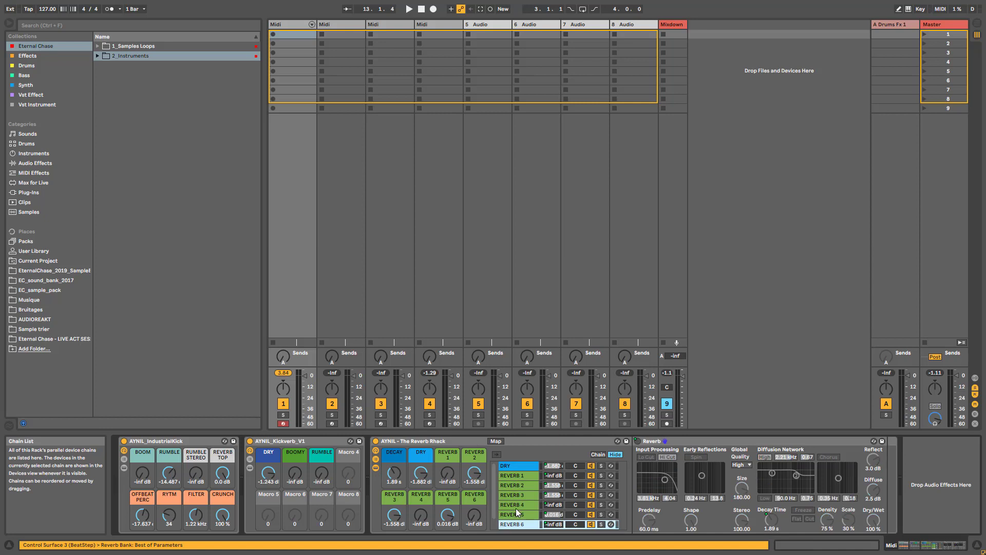
pyautogui.click(516, 506)
pyautogui.click(516, 494)
pyautogui.click(517, 476)
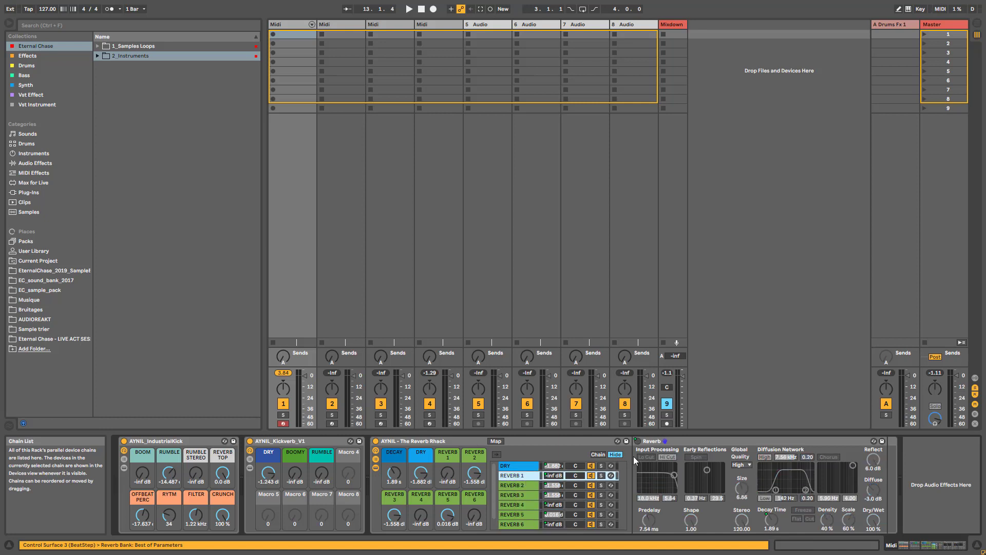
pyautogui.click(678, 445)
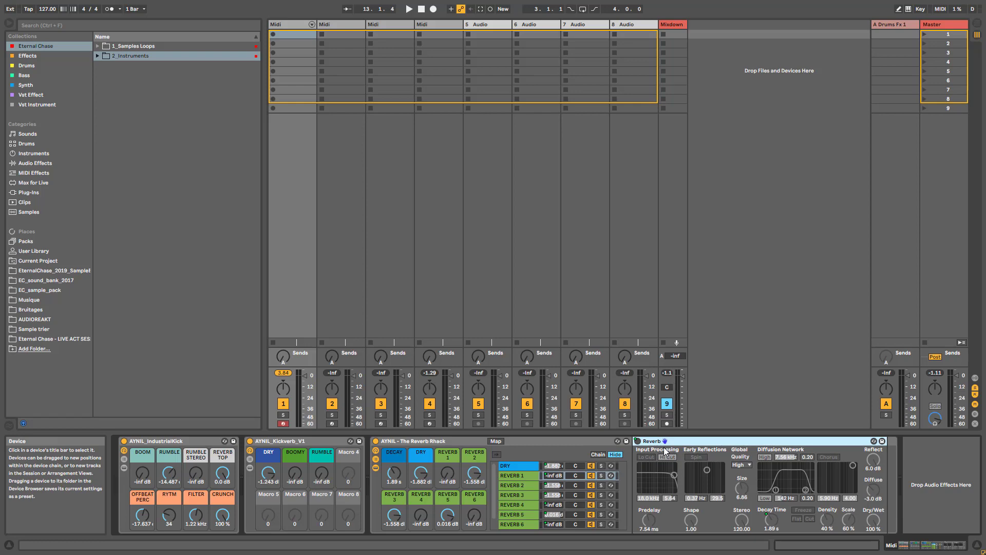
# Settle on REVERB 3, hide the chain list, and remove AYNIL_IndustrialKick from track 1
pyautogui.click(516, 495)
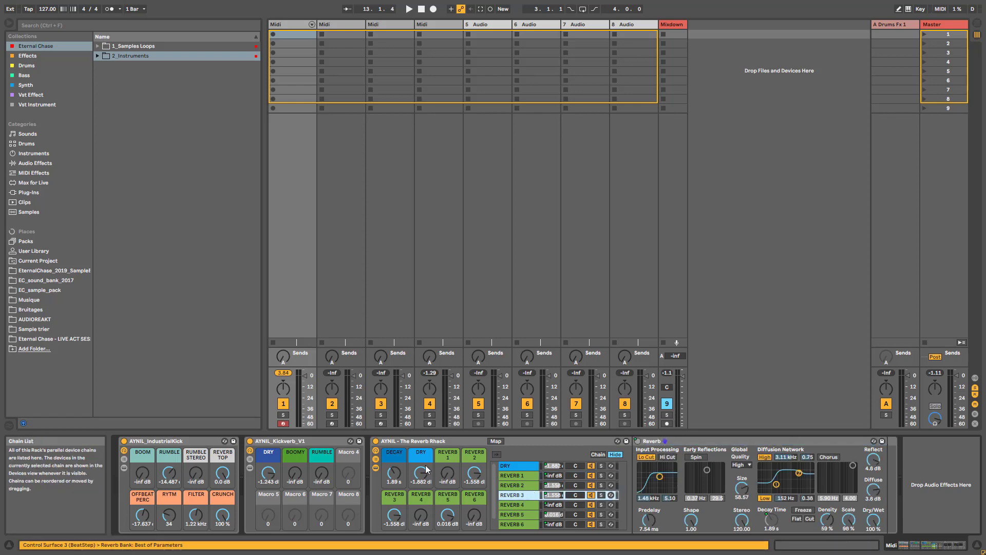
pyautogui.click(375, 467)
pyautogui.moveTo(154, 440); pyautogui.dragTo(276, 468)
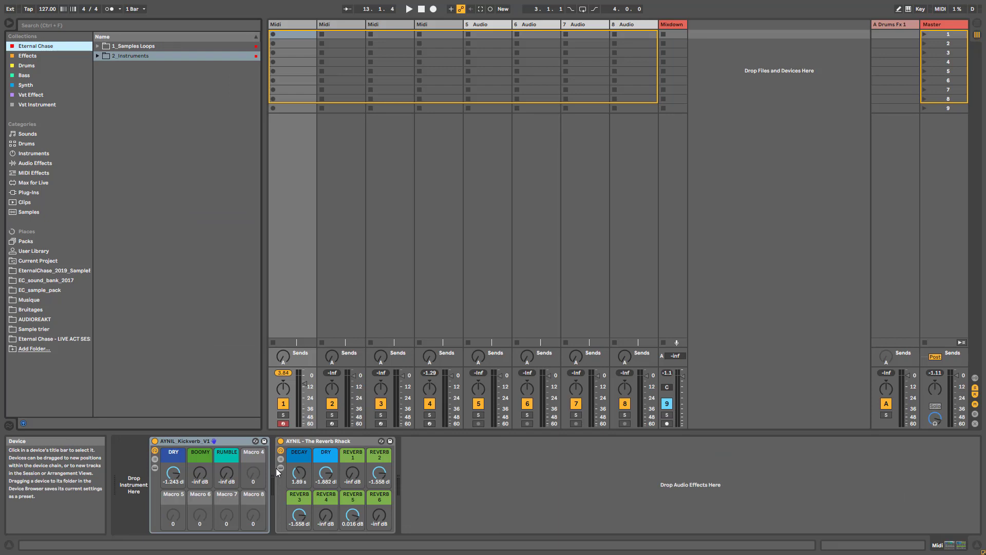
# Insert an empty Instrument Rack ahead of AYNIL_Kickverb_V1 on track 1
pyautogui.click(125, 462)
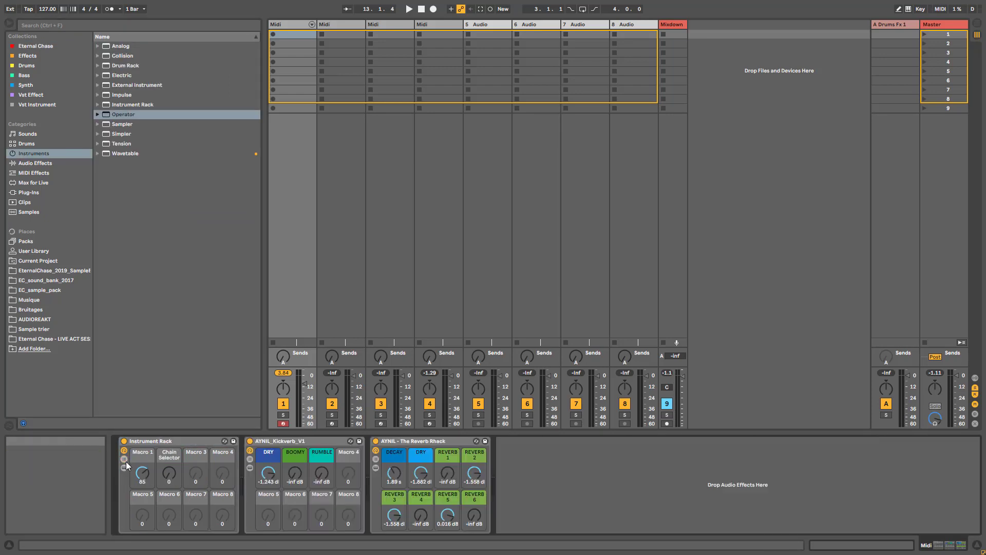